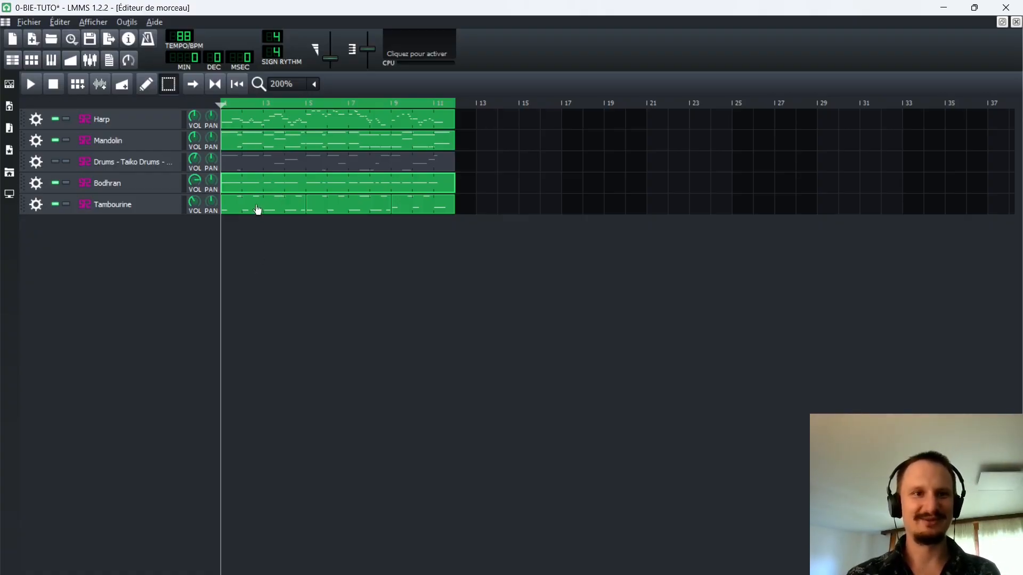
Unmute the Taiko Drums track, mute the Bodhran track, and listen to the song with that combination
click(55, 162)
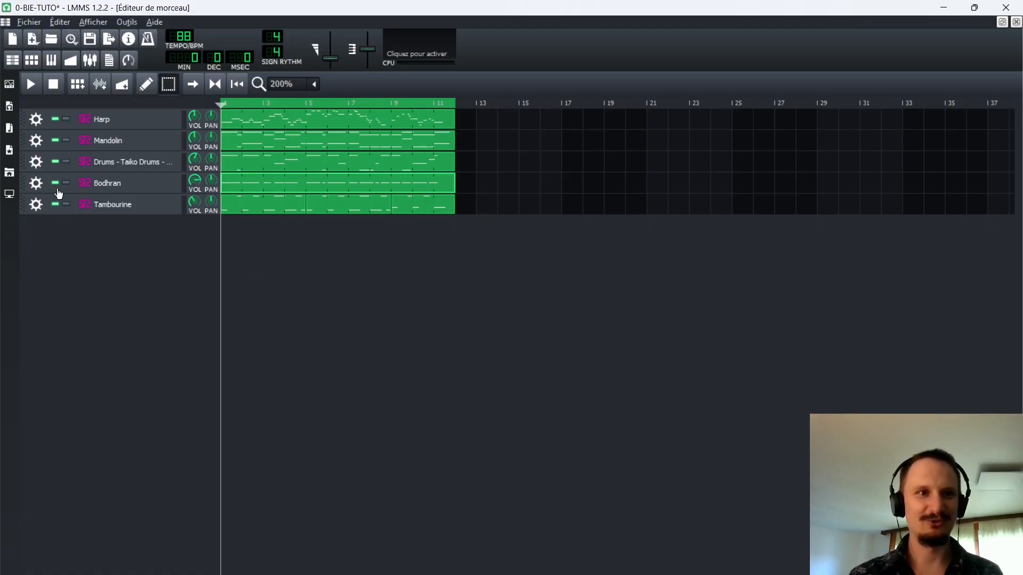
click(56, 183)
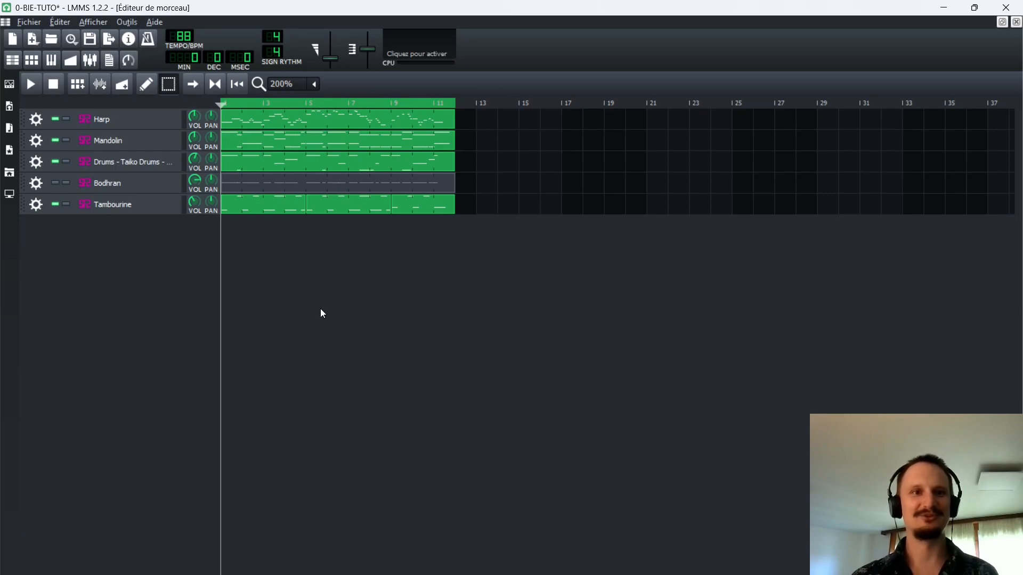
key(space)
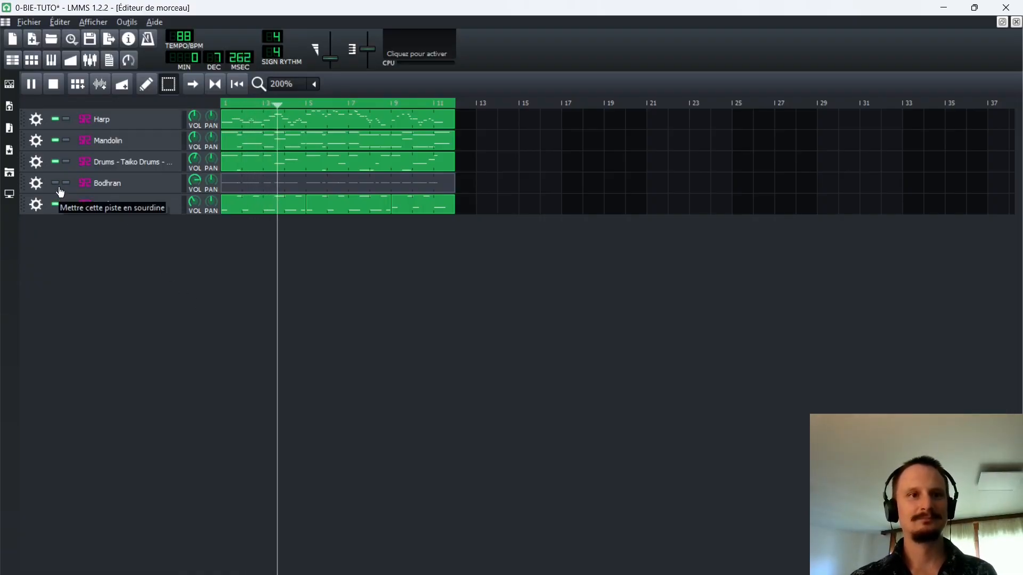
key(space)
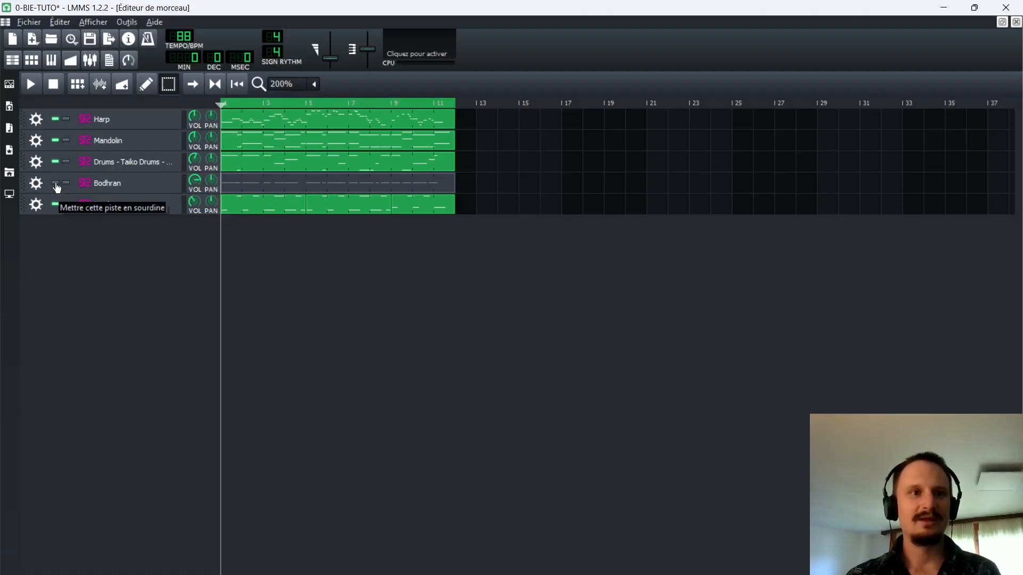
Unmute Bodhran, mute Taiko Drums again, and slightly lower the Bodhran volume while the song plays
click(57, 186)
click(56, 162)
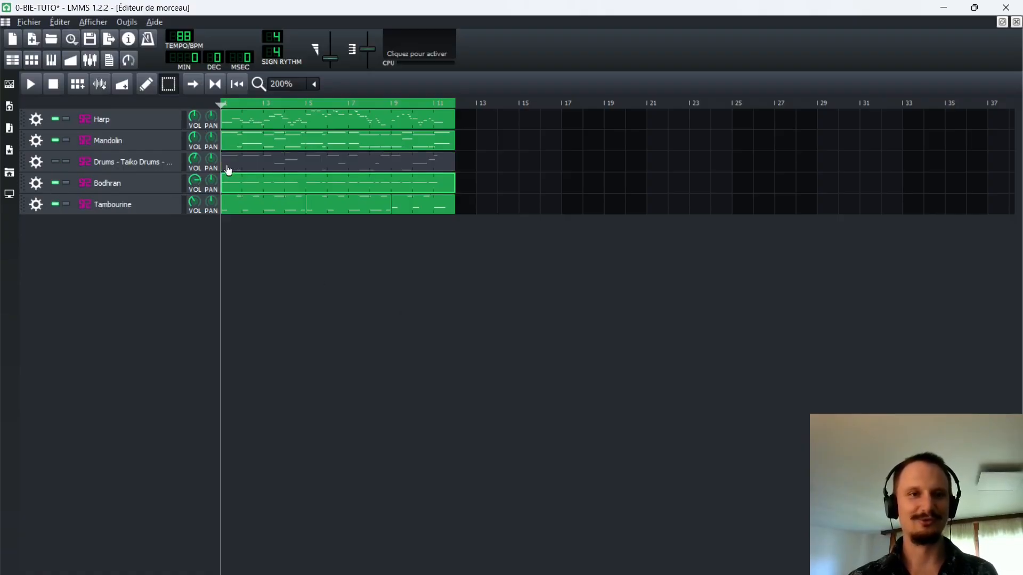
key(space)
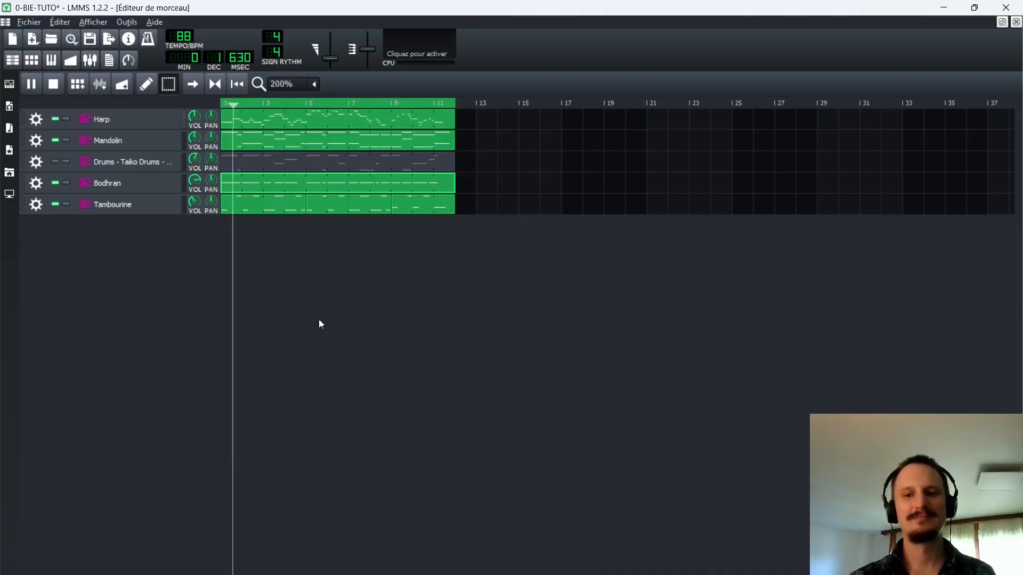
drag(197, 180, 198, 192)
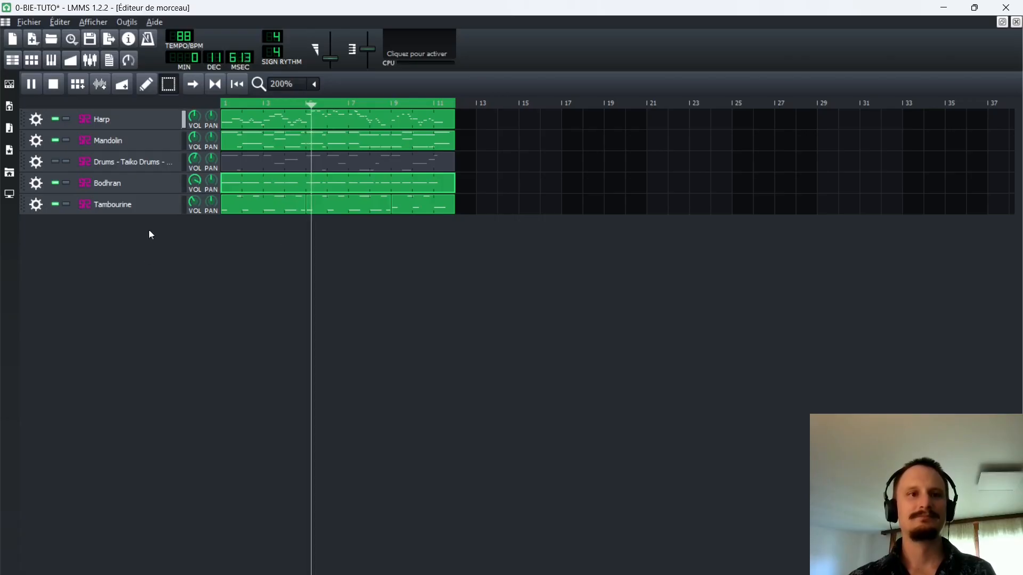
key(space)
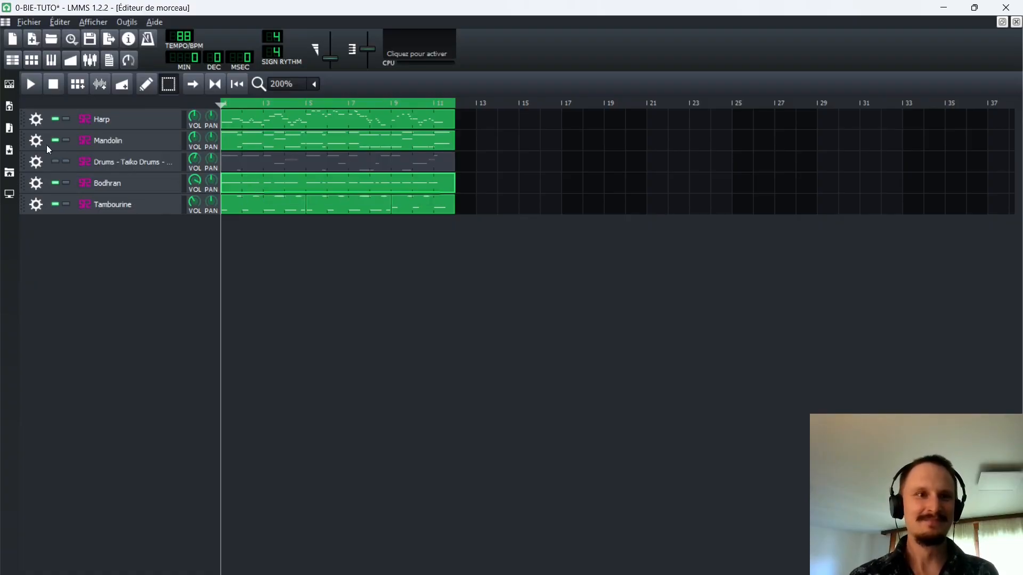
Check the Bodhran clip's notes in the piano roll and remove the Taiko Drums track from the song
double_click(344, 186)
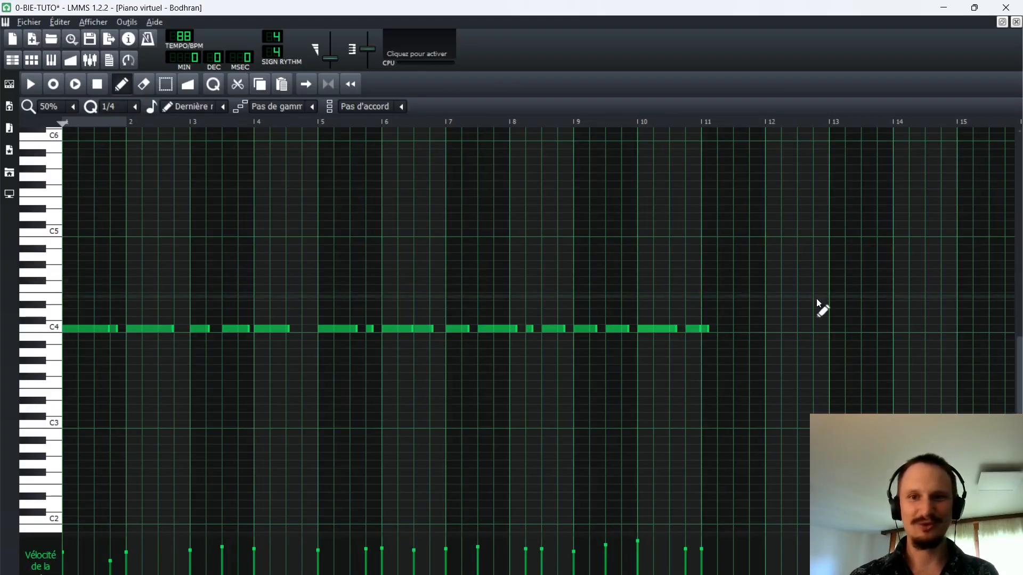
click(1015, 21)
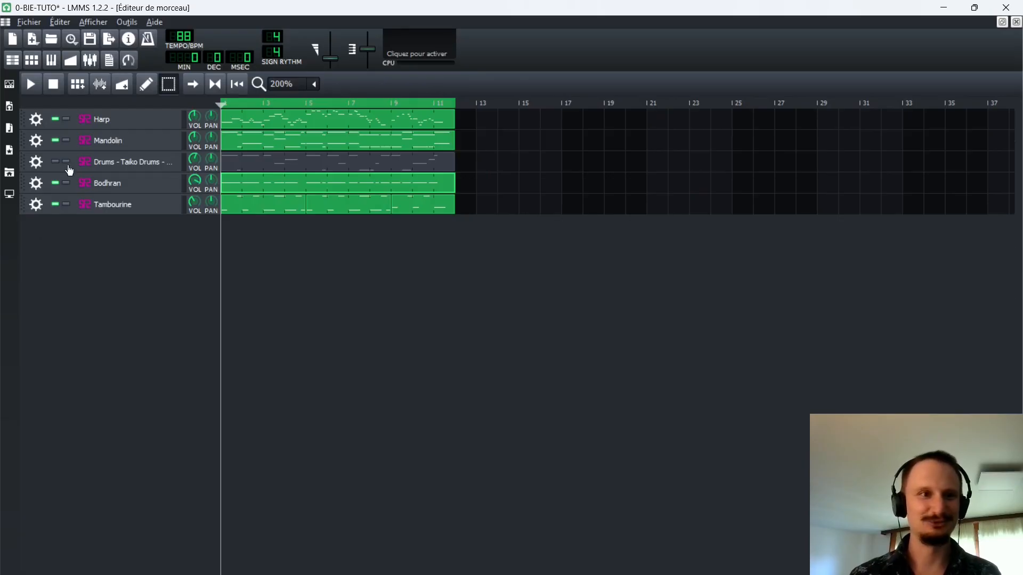
click(38, 162)
click(46, 196)
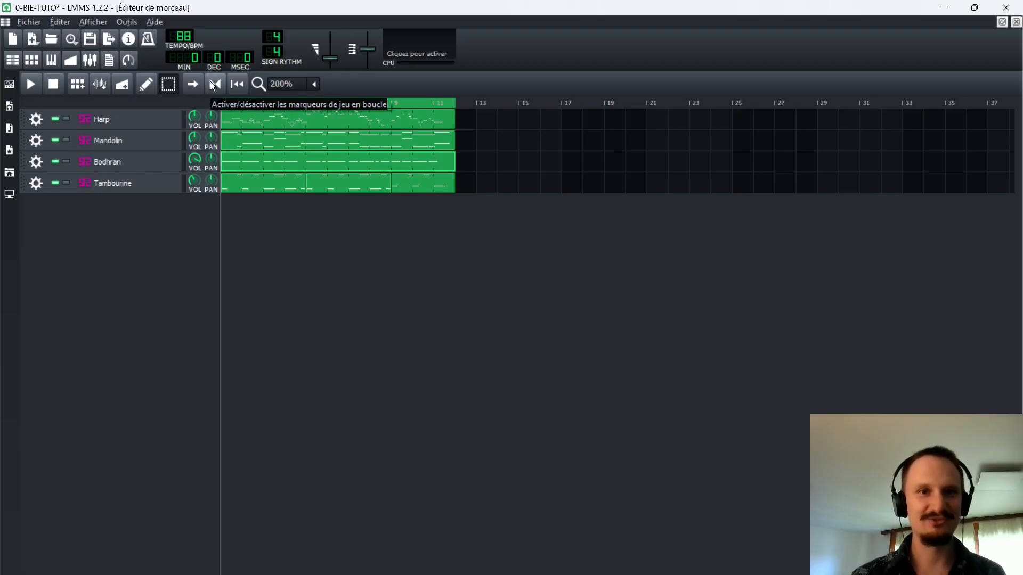
Select the clips of all four tracks and copy them so they repeat from bars 12 and 23
drag(676, 316, 243, 126)
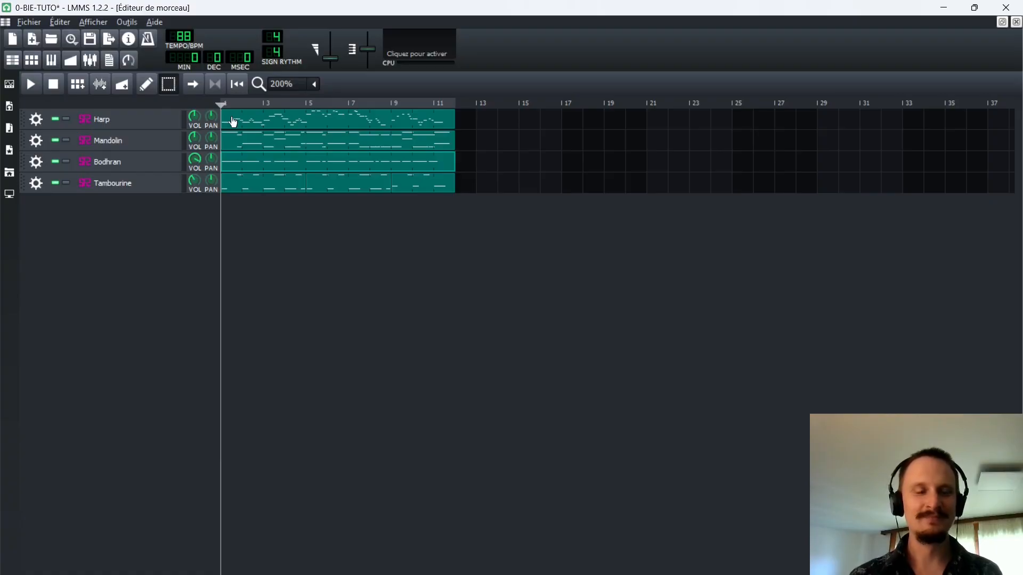
drag(232, 122, 699, 123)
scroll(226, 197, down, 1)
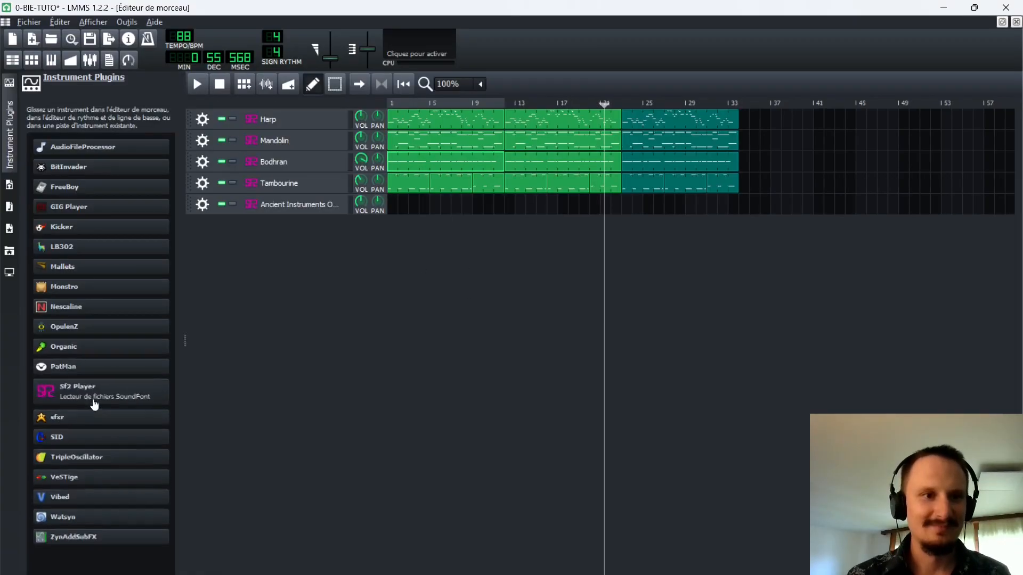
Add a new Sf2 Player track and load the "Violin - Arianna - PolyphoneIO" soundfont into it
drag(94, 388, 261, 238)
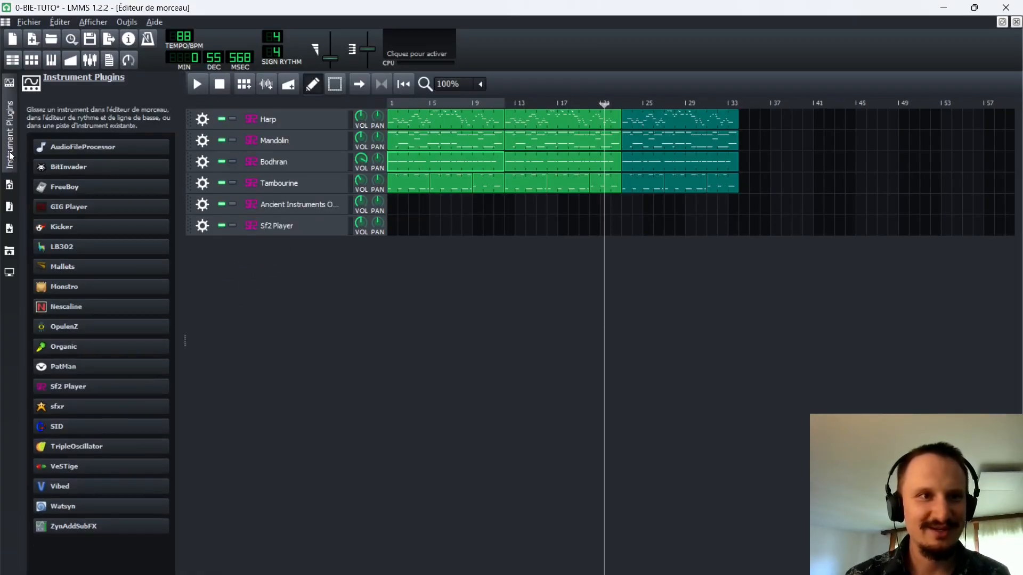
click(9, 155)
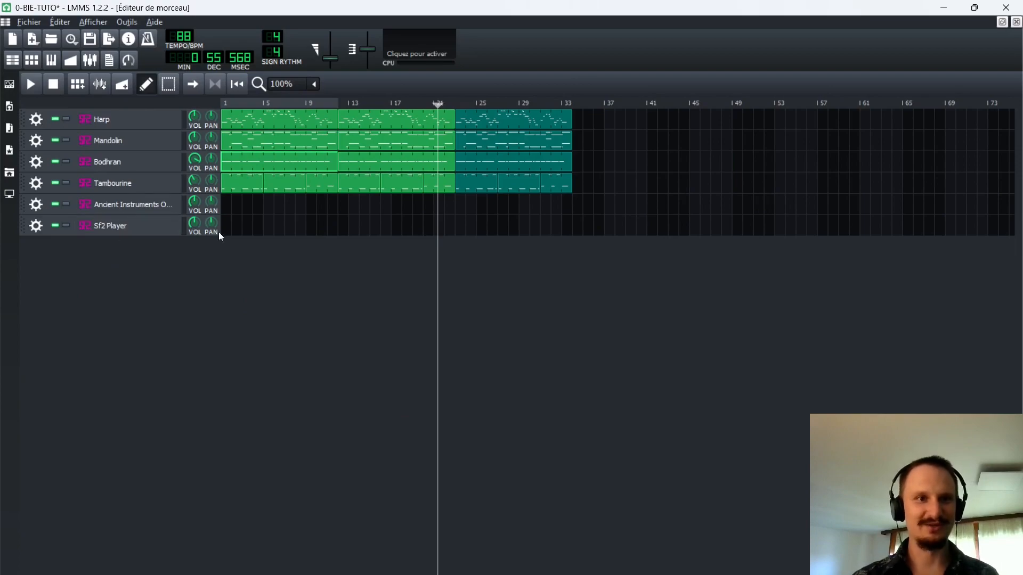
click(153, 231)
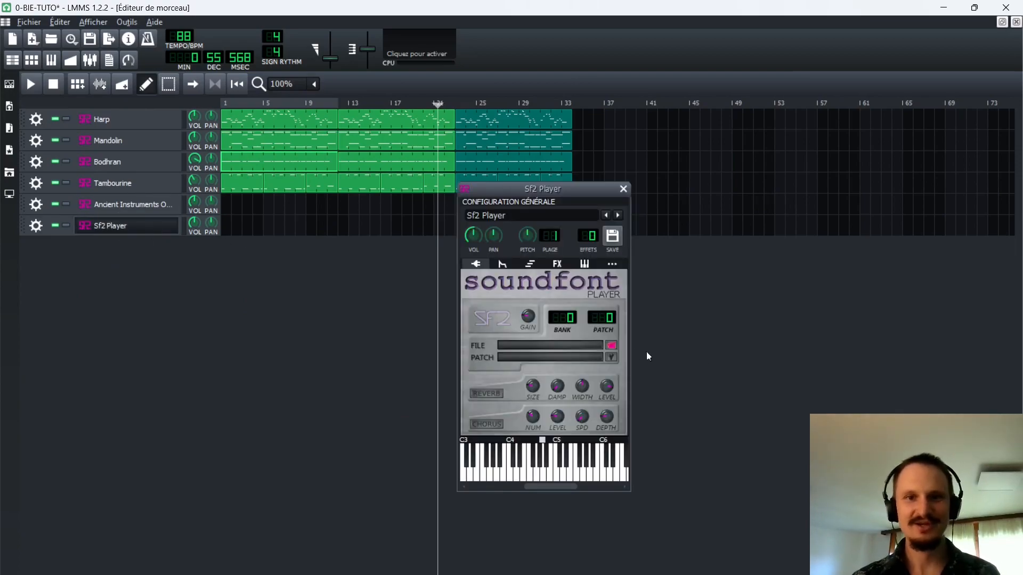
click(610, 348)
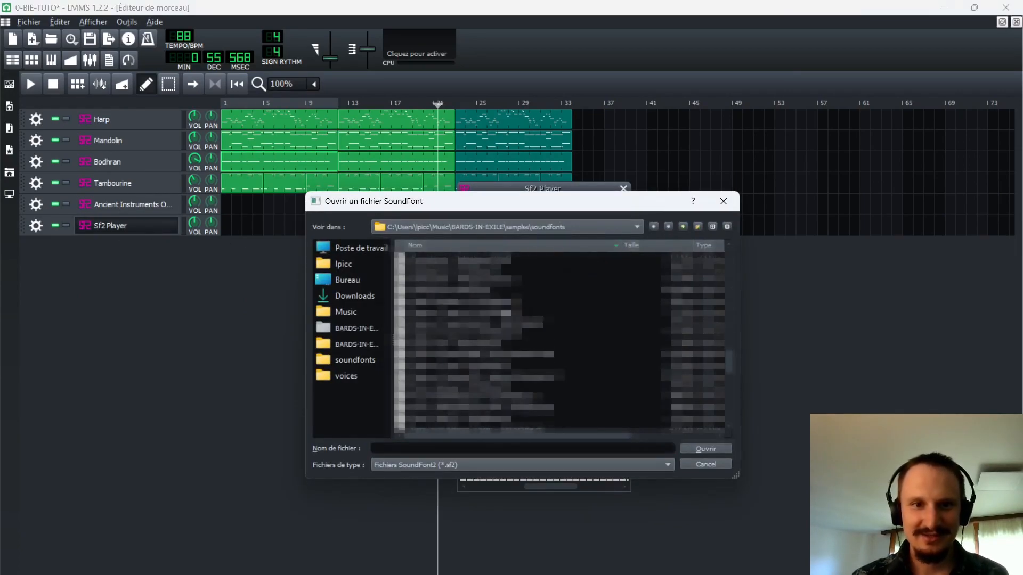
double_click(468, 375)
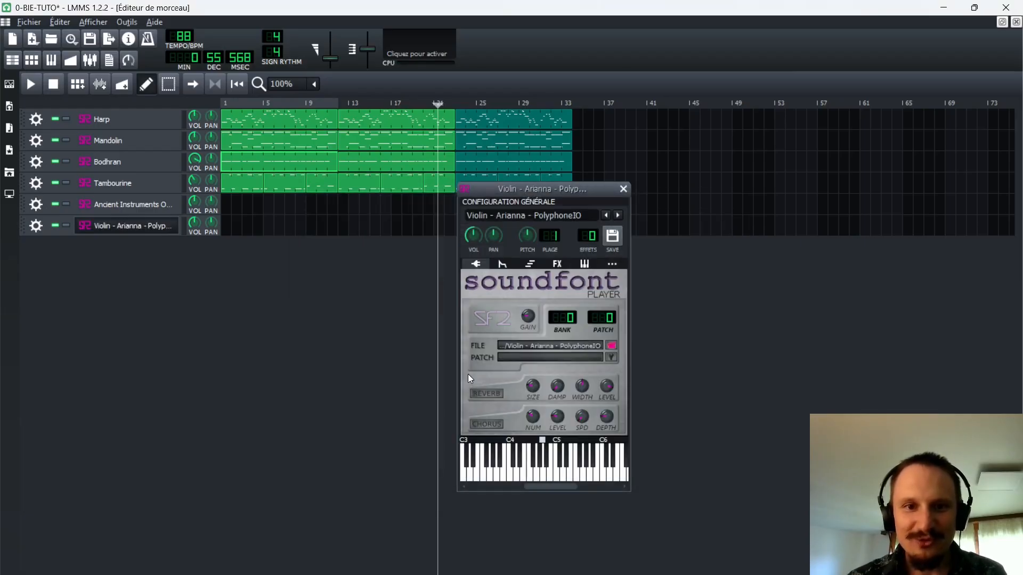
Check the Ancient Instruments track's patch and the bowed strings soundfont page on Polyphone in the browser, and return to LMMS
click(131, 206)
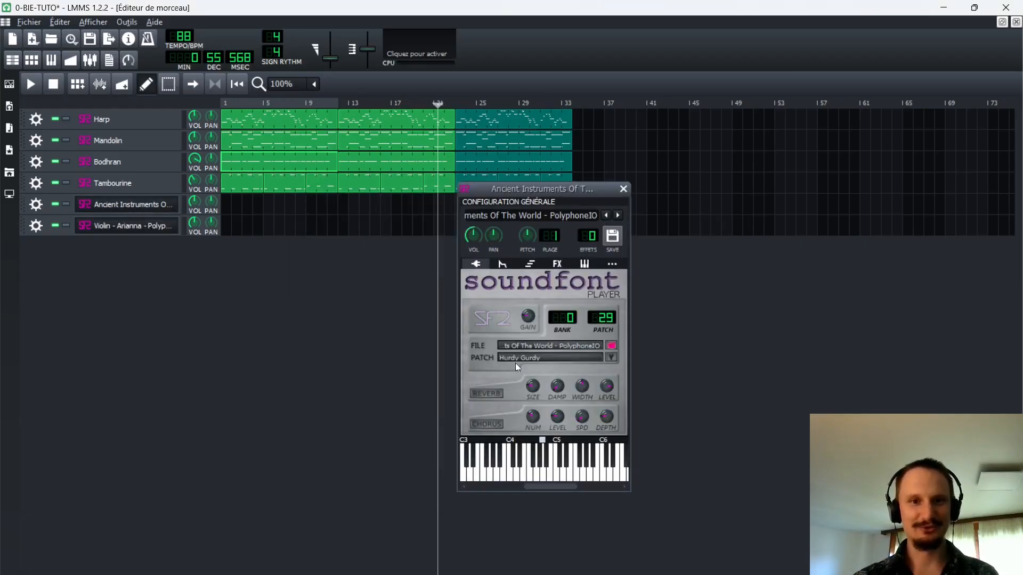
mouse_move(80, 574)
click(122, 560)
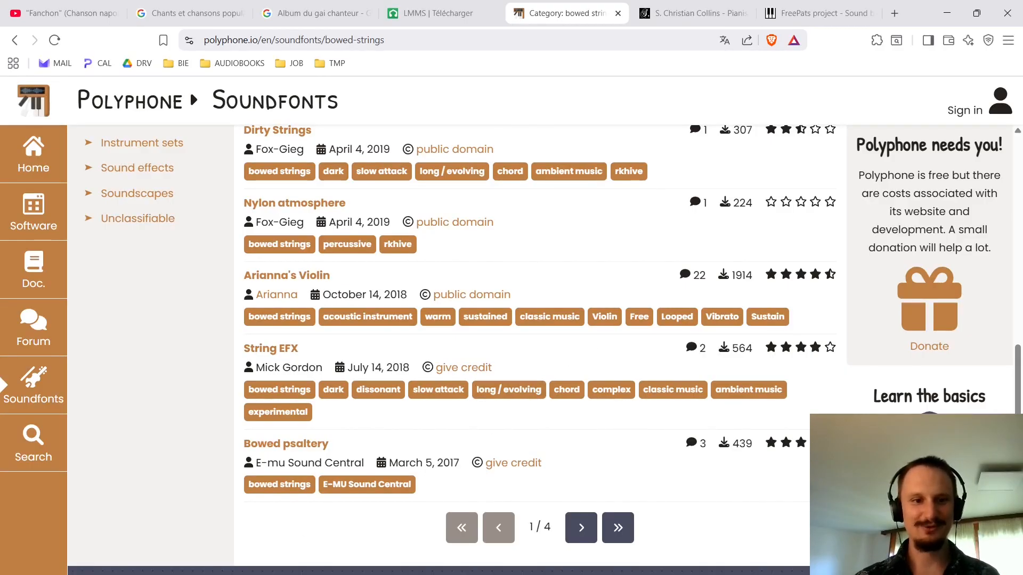
click(229, 574)
click(624, 189)
Set the violin track's soundfont patch to Violin Slow, bank 2, patch 40, and close the instrument window
click(611, 357)
click(393, 237)
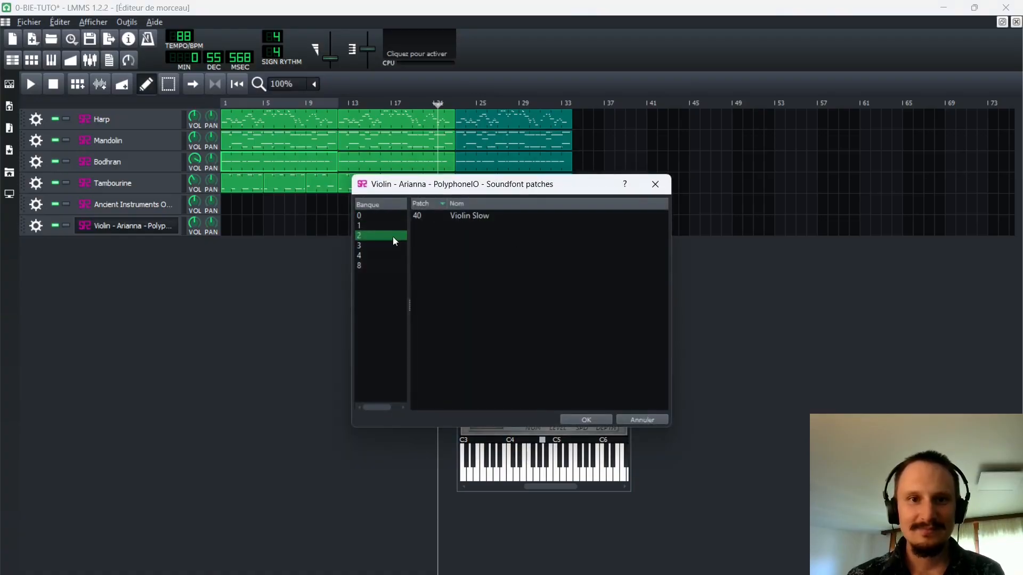
click(484, 219)
double_click(482, 216)
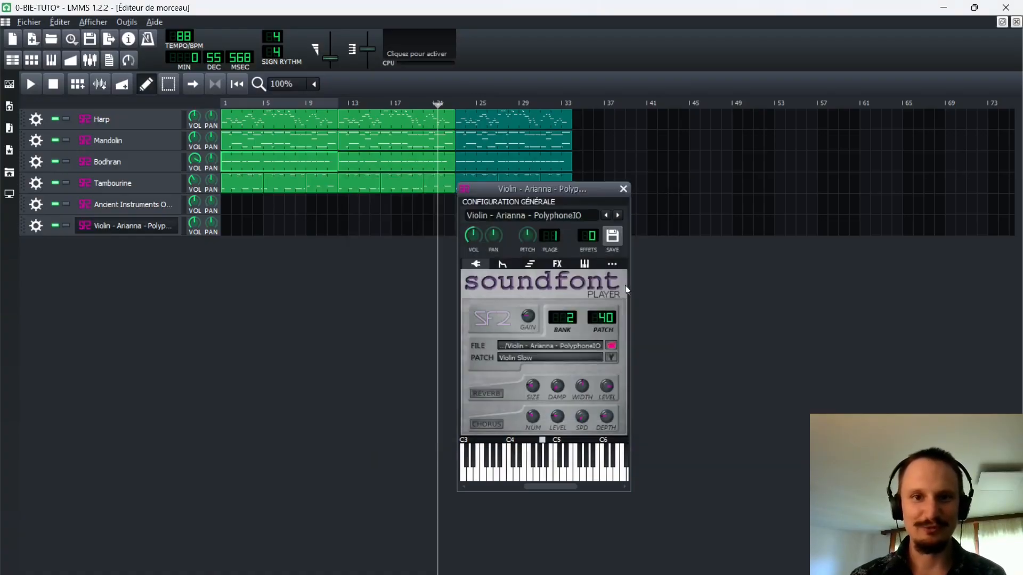
click(622, 190)
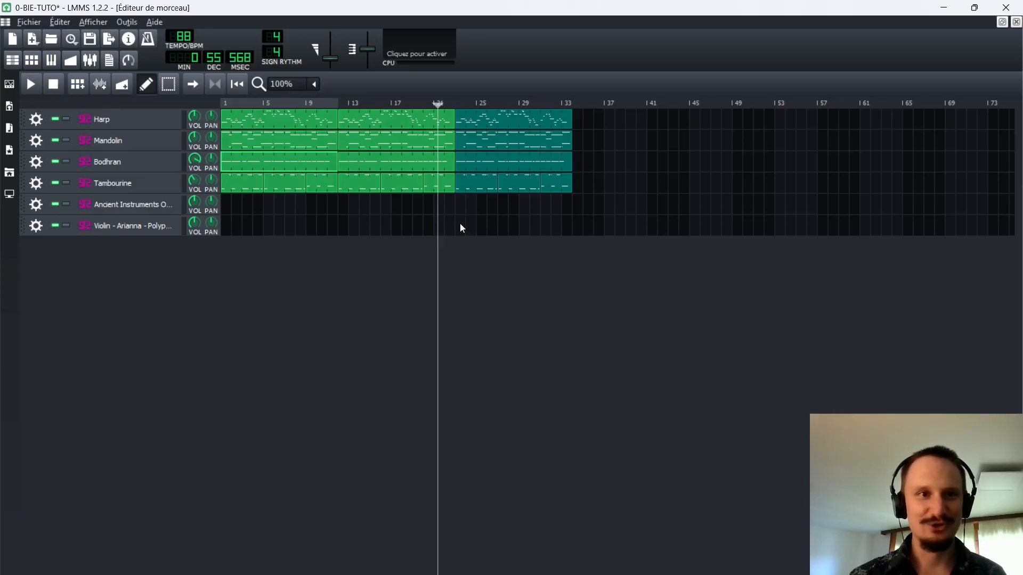
Make playback return to its starting position after stopping, and create an empty clip at bar 23 on the violin track
click(237, 83)
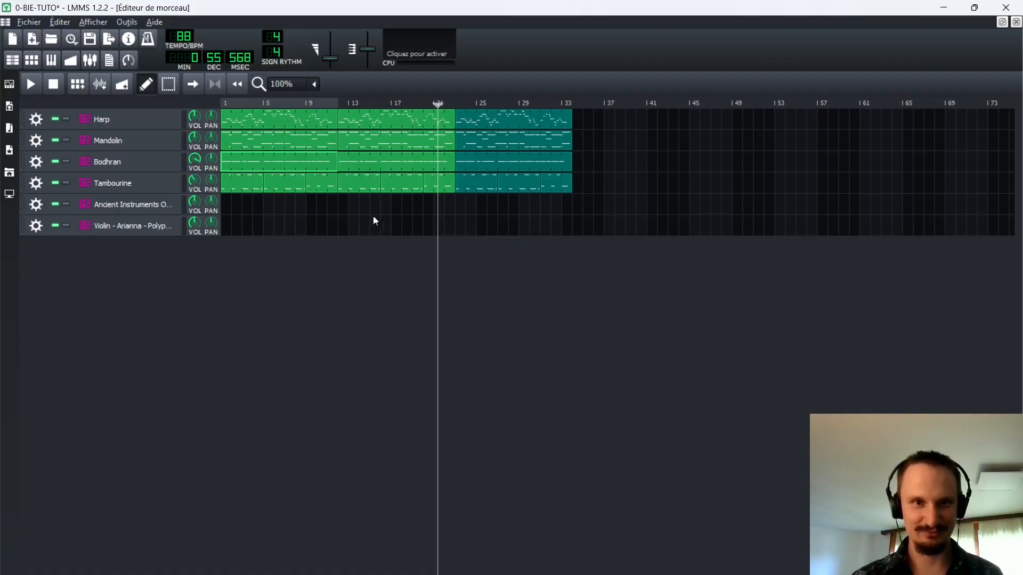
double_click(457, 225)
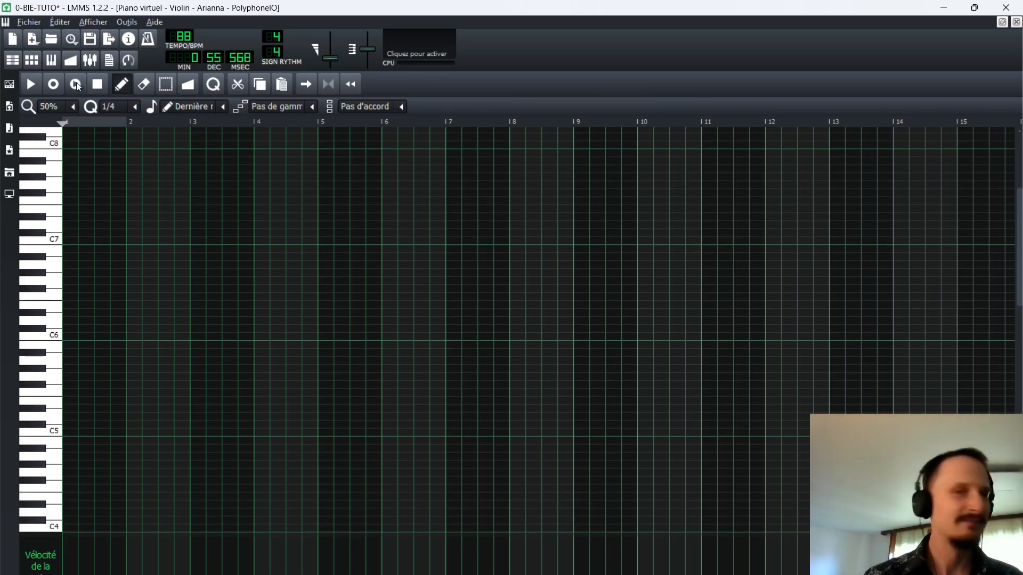
click(1016, 22)
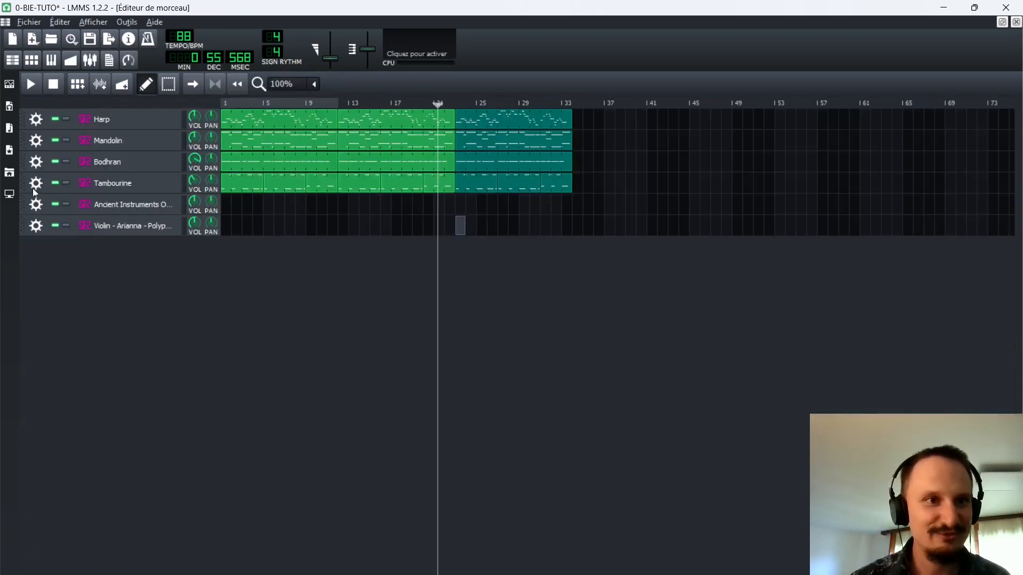
Switch the MIDI keyboard input from the Tambourine track to the violin track
click(34, 189)
mouse_move(70, 266)
mouse_move(194, 264)
click(245, 265)
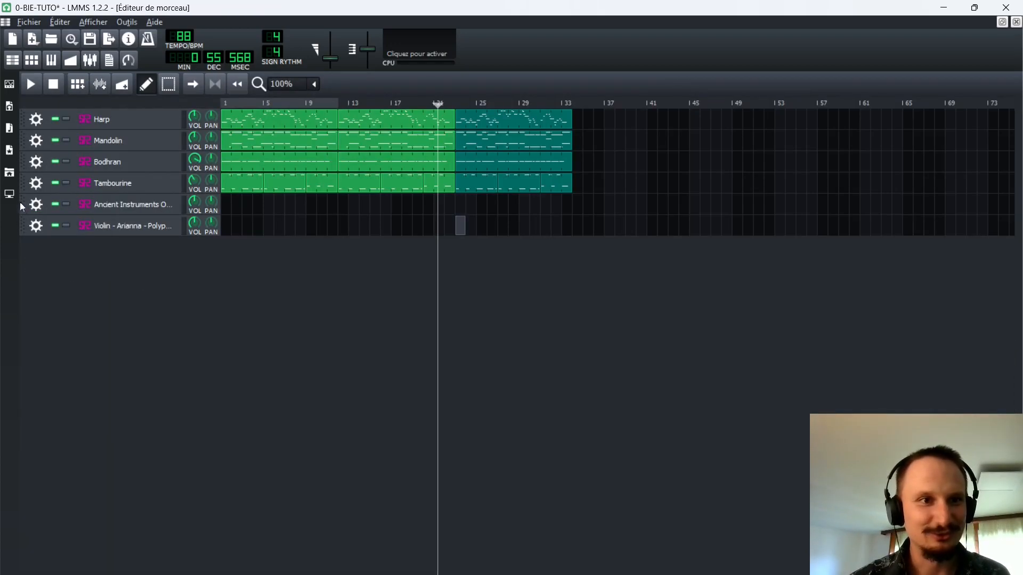
click(34, 226)
mouse_move(88, 304)
mouse_move(168, 305)
click(245, 306)
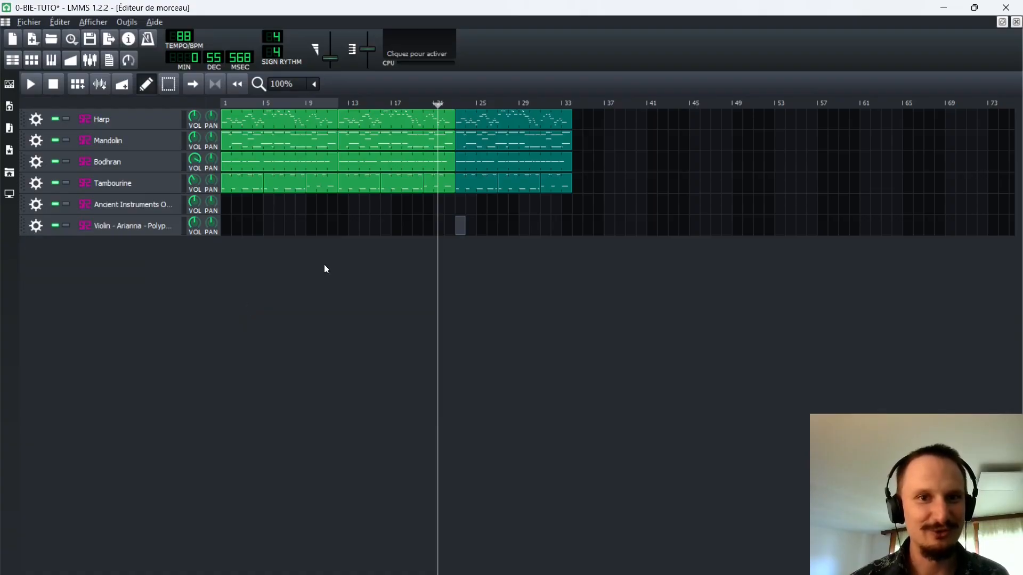
Open the violin clip in the piano roll and replay its recorded notes from within bar 1
double_click(465, 226)
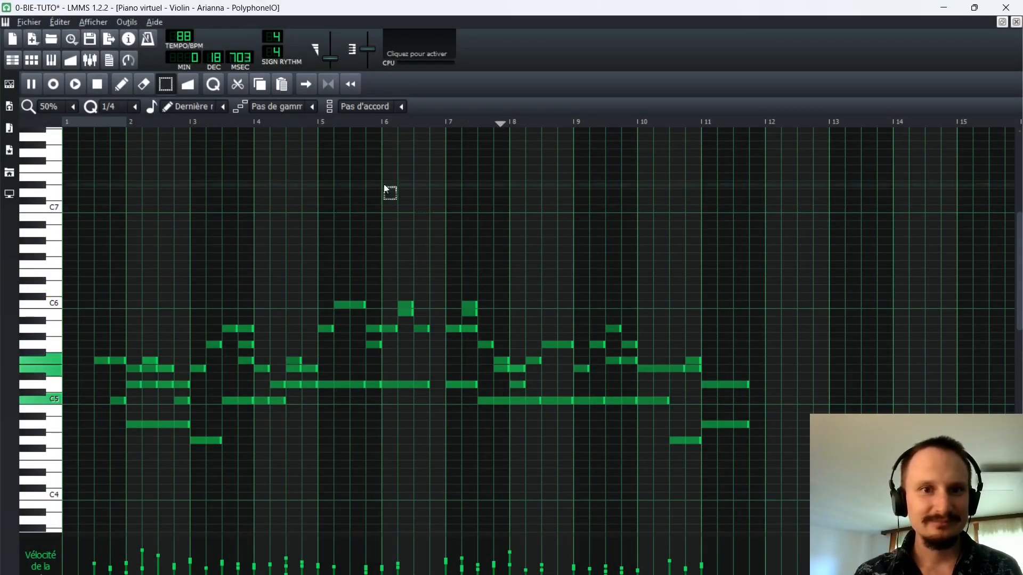
key(space)
click(90, 123)
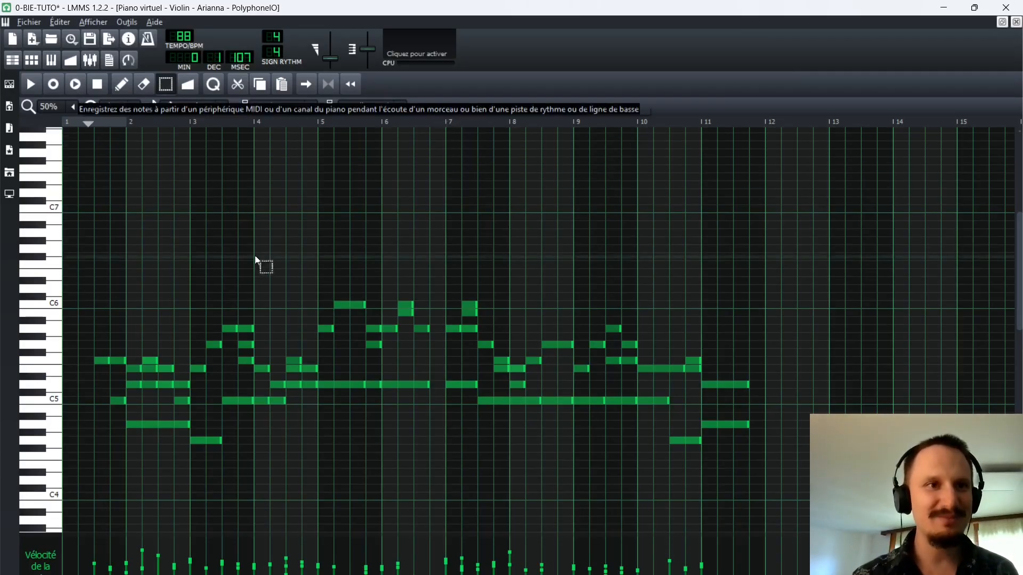
key(space)
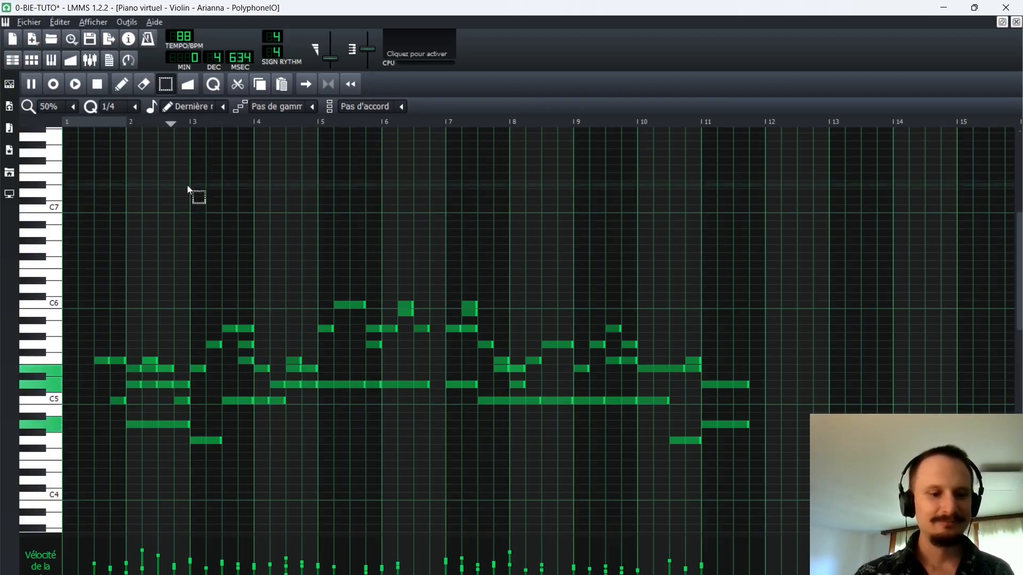
Delete all notes from the violin clip, stop playback, and set the piano roll quantization to 1/16
key(ctrl+a)
key(Delete)
key(space)
click(134, 107)
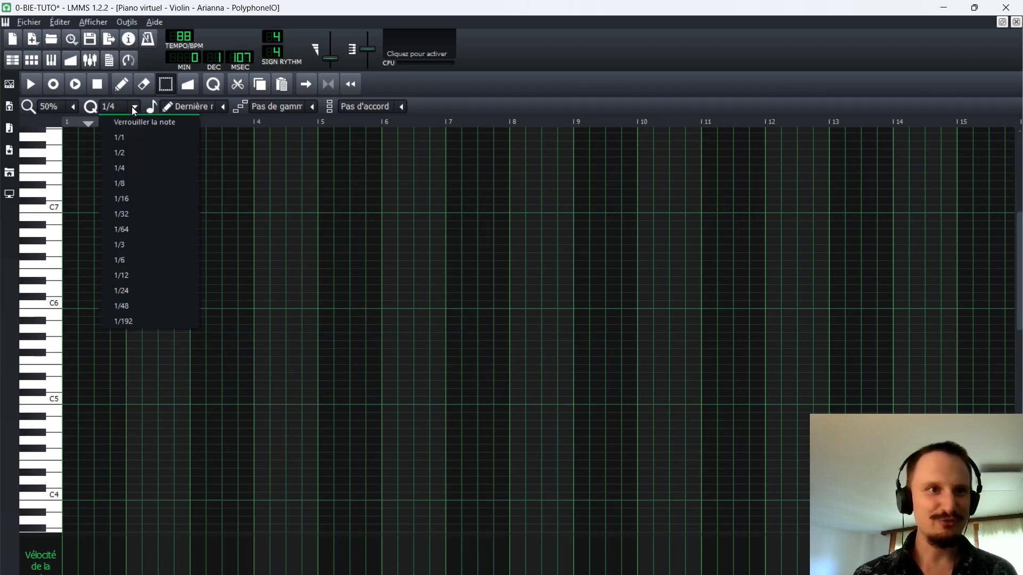
click(119, 198)
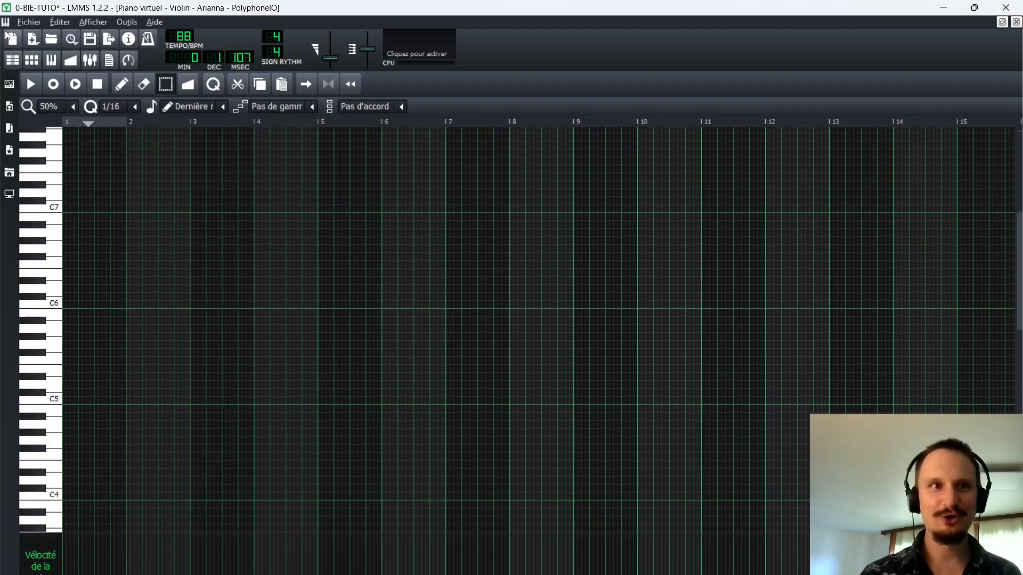
Place the song playhead at bar 21, shortly before the violin clip, and reopen the empty clip in the piano roll
click(1015, 22)
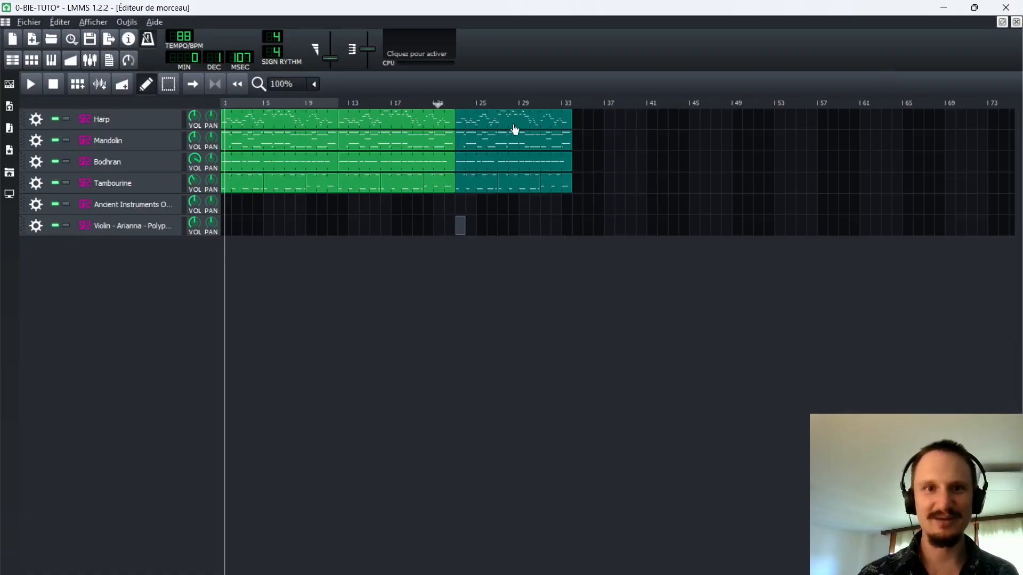
click(442, 101)
double_click(461, 228)
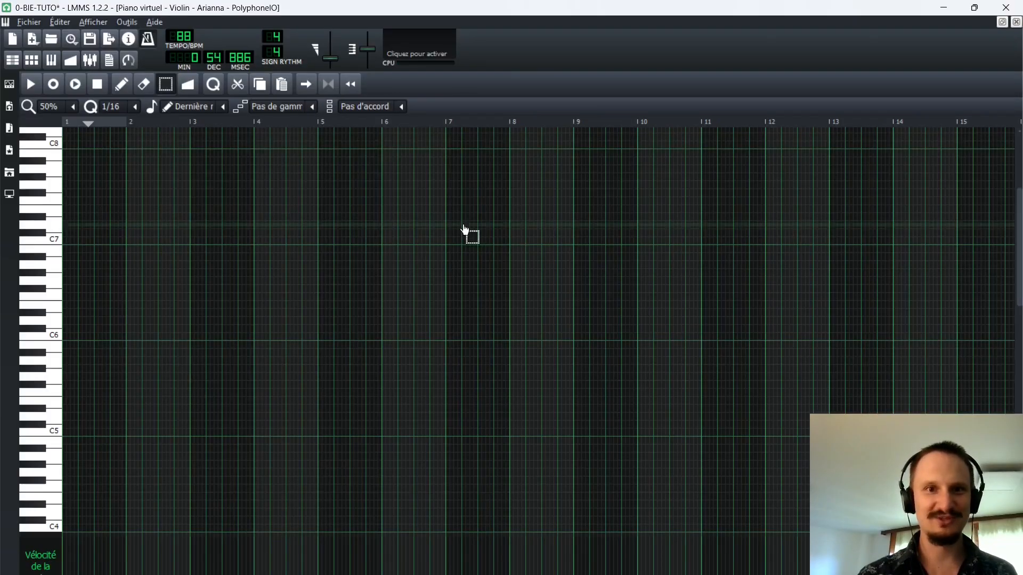
Record the violin part from the MIDI keyboard while the song plays, stop the recording and return to the song editor
click(75, 85)
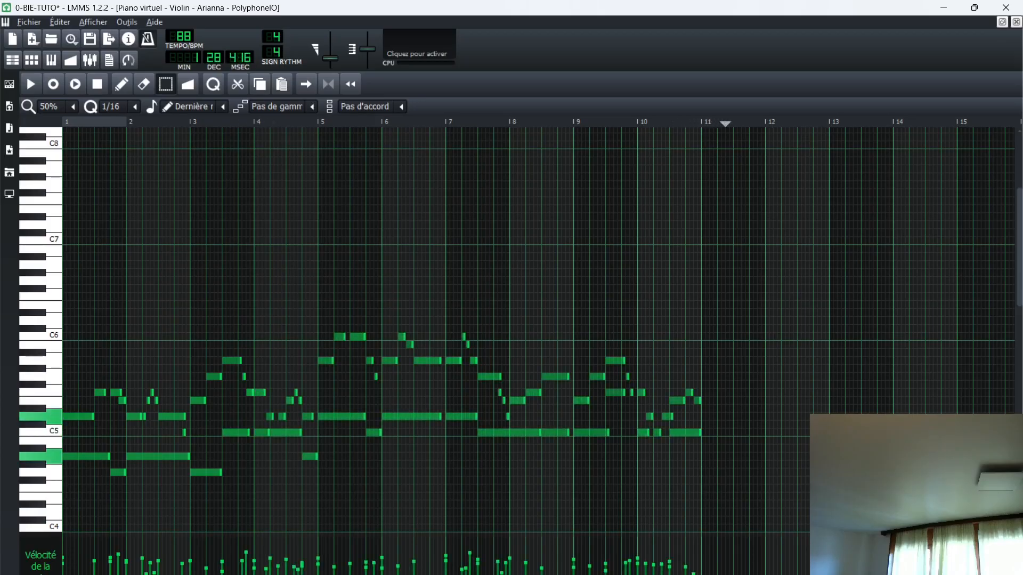
key(space)
scroll(203, 276, up, 1)
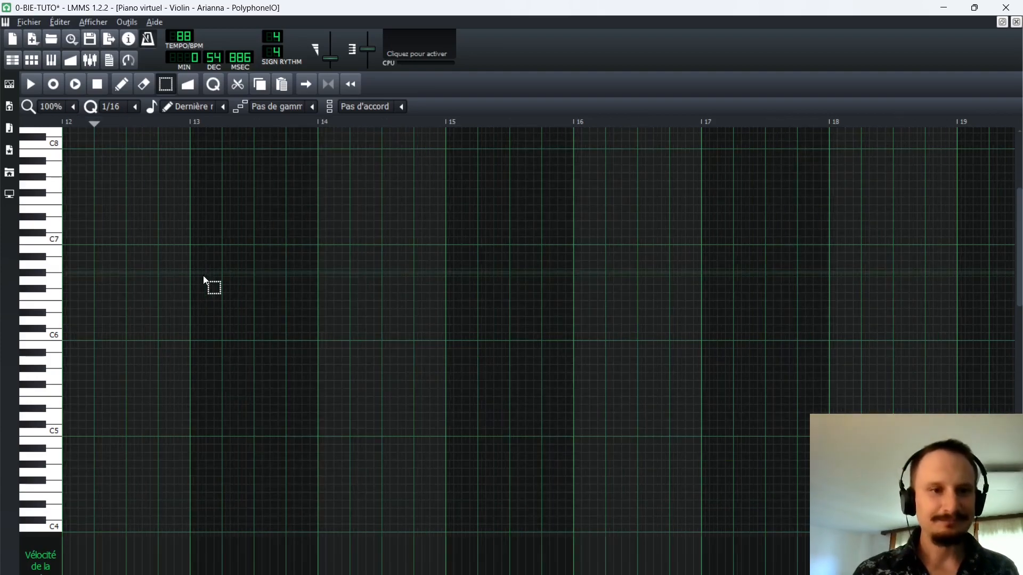
click(1016, 21)
scroll(451, 162, up, 1)
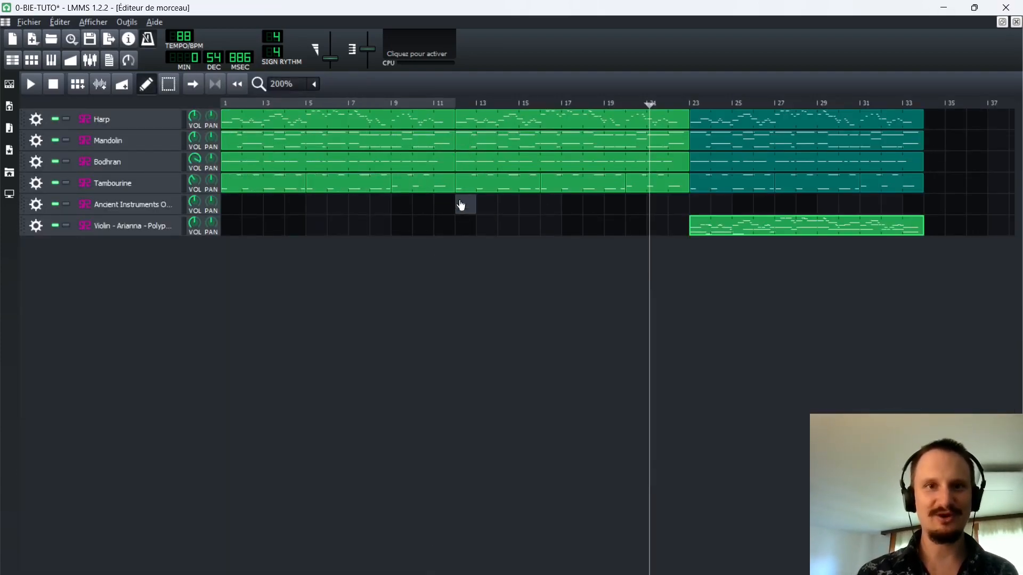
Rename the Ancient Instruments track to Hurdy Gurdy
click(439, 101)
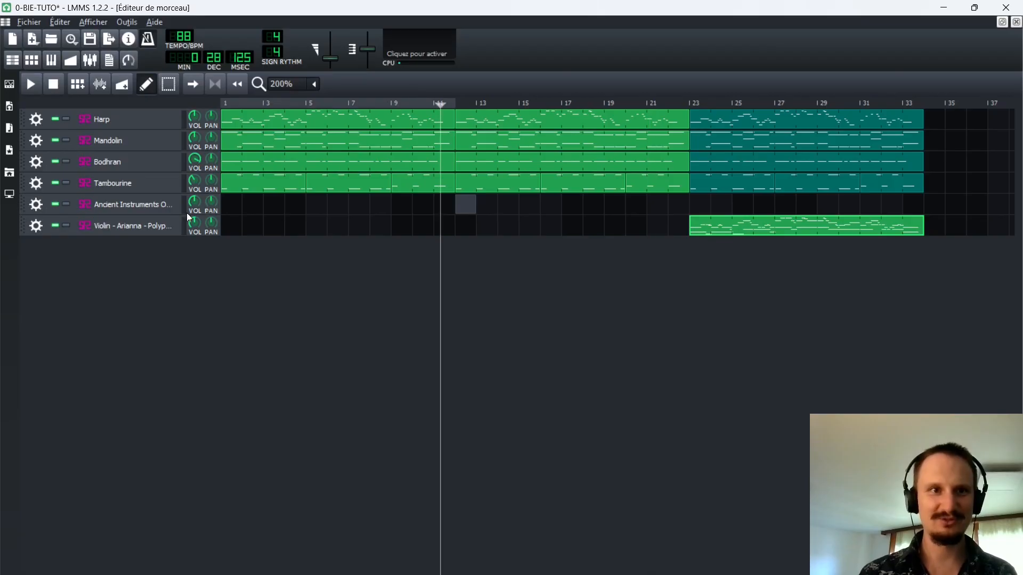
click(131, 206)
double_click(130, 207)
text(Hun)
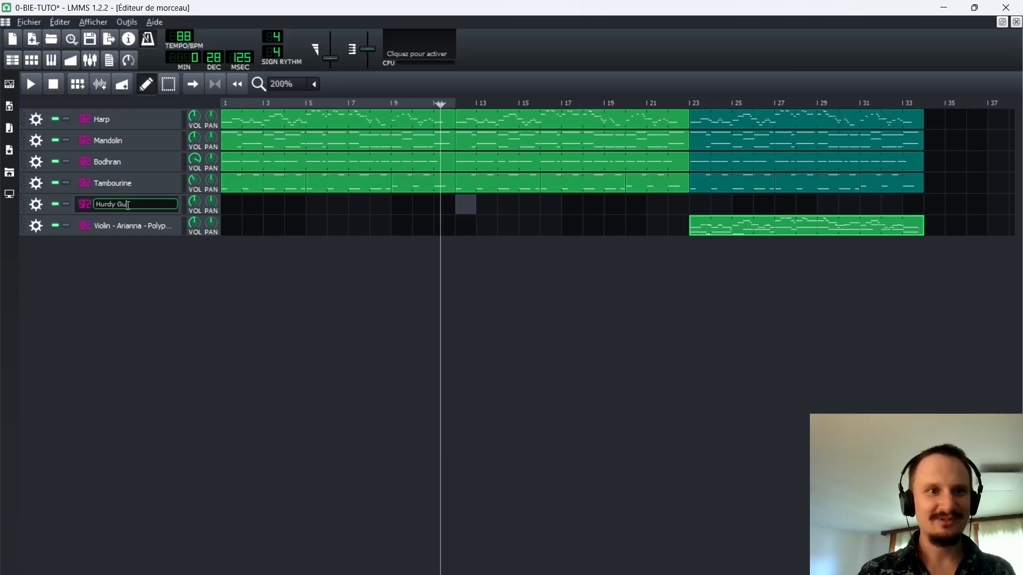
text(dy Gurdy)
key(Return)
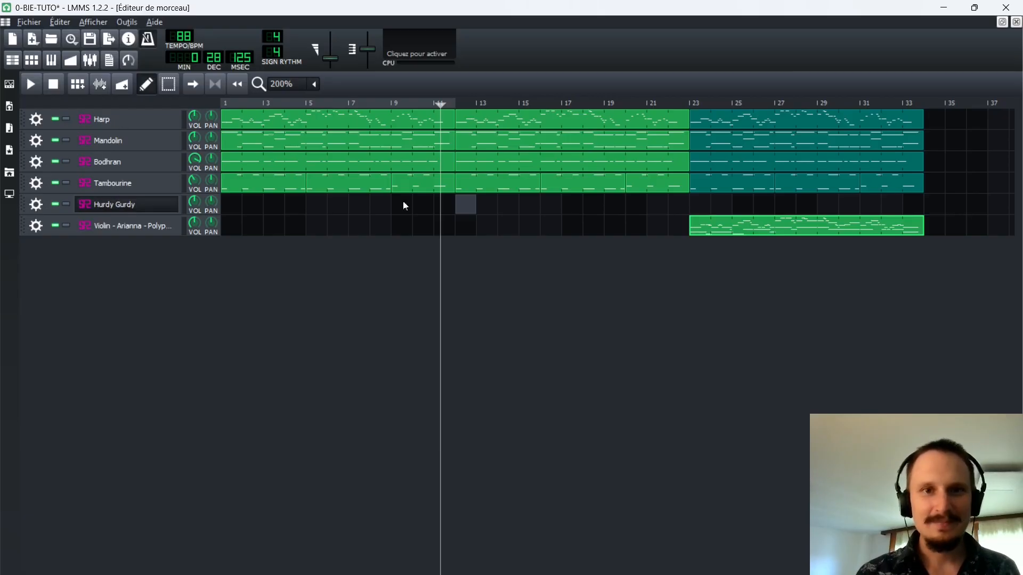
Switch the Digital Keyboard MIDI input from the violin track to the Hurdy Gurdy track
click(429, 104)
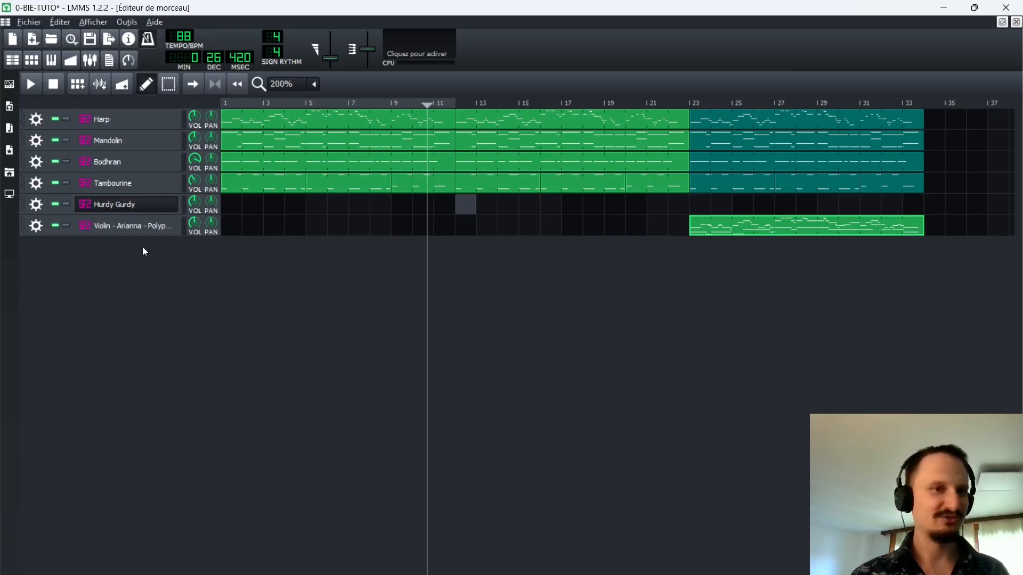
click(36, 225)
mouse_move(102, 306)
mouse_move(176, 307)
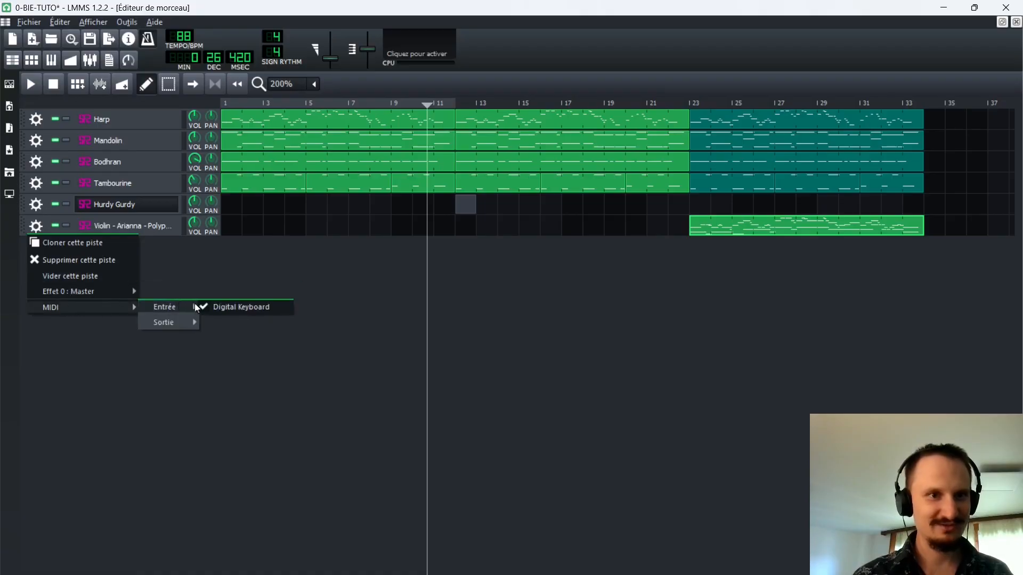
click(218, 307)
click(35, 205)
mouse_move(71, 287)
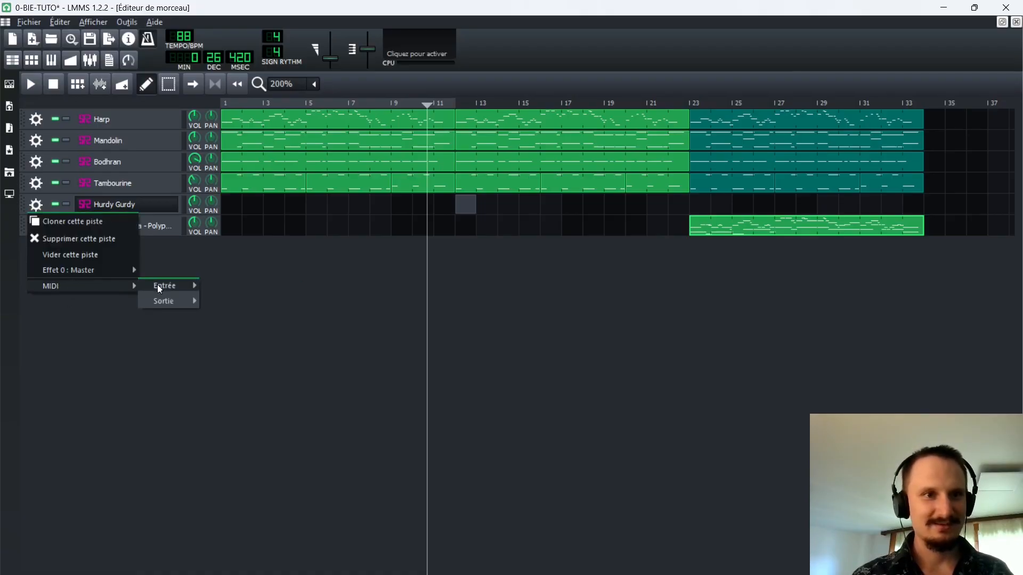
mouse_move(165, 285)
click(222, 287)
Record the Hurdy Gurdy's chords into its clip at bar 12 with 1/4 quantization, starting the song shortly before bar 11, and return to the song editor
click(439, 103)
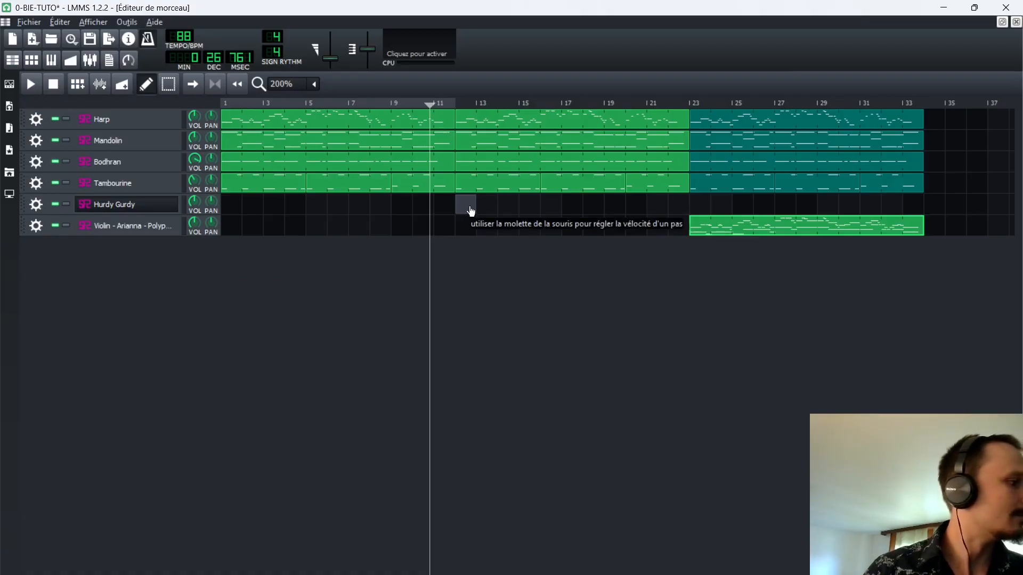
double_click(471, 211)
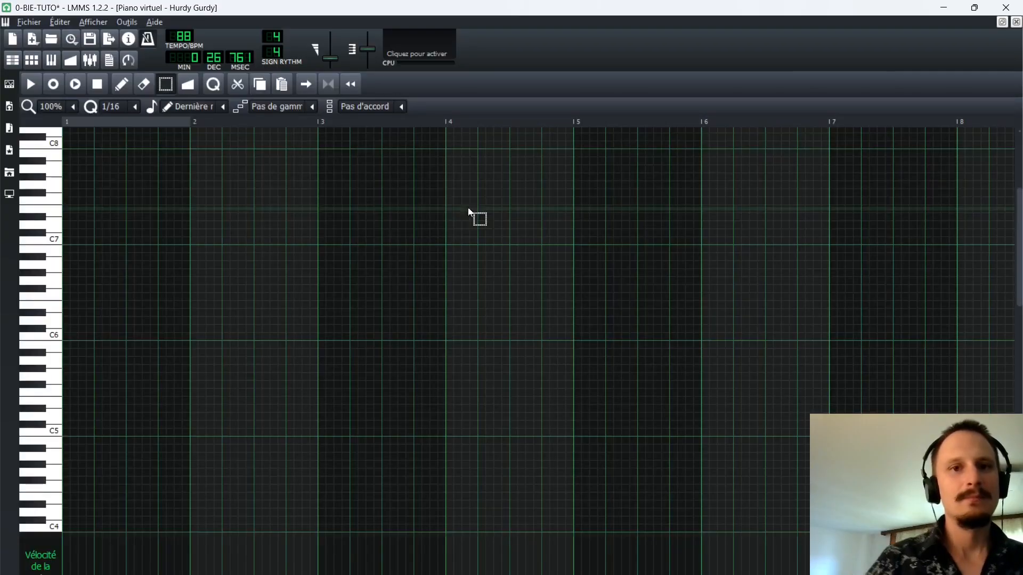
click(137, 110)
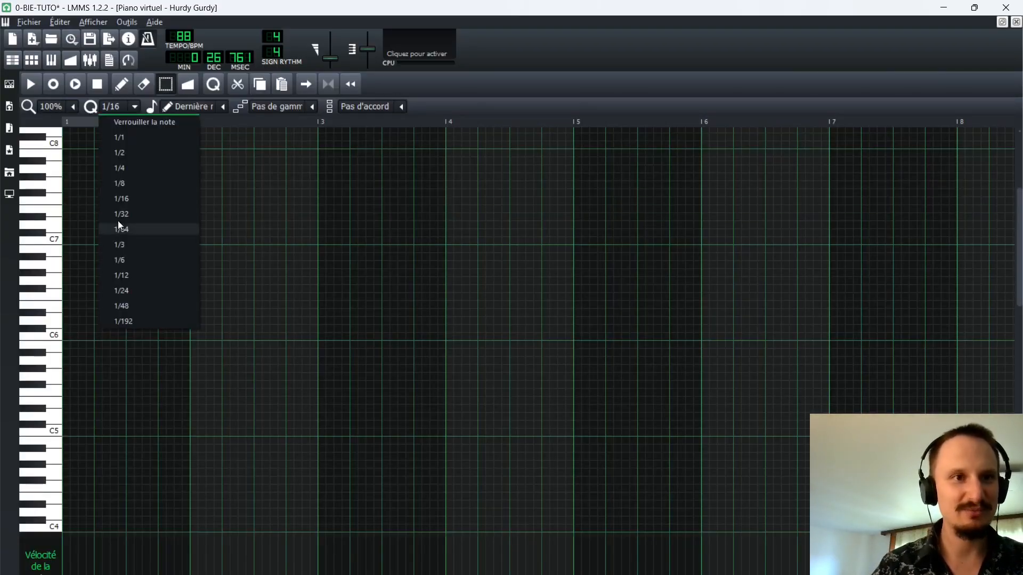
click(116, 169)
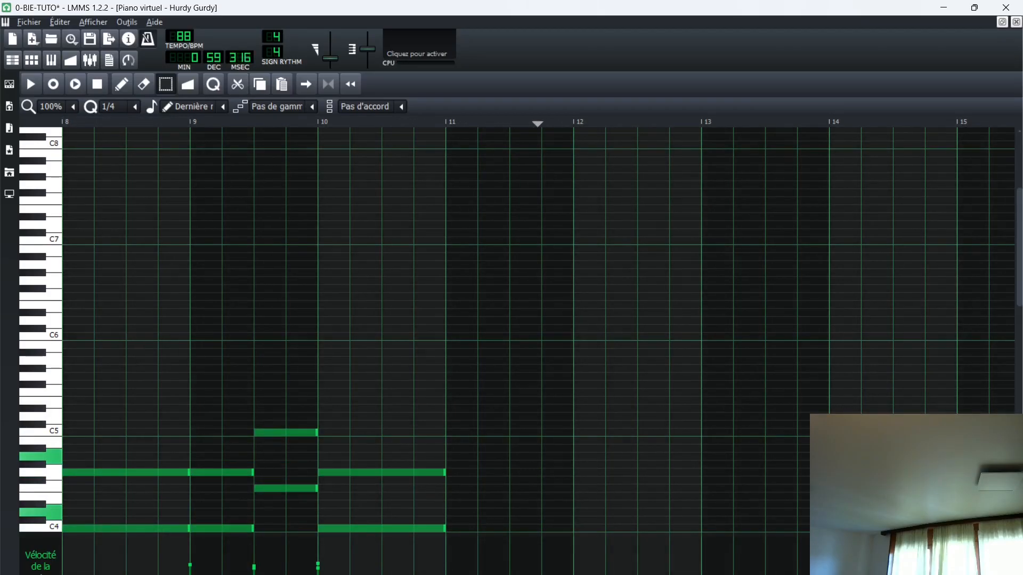
scroll(452, 303, down, 3)
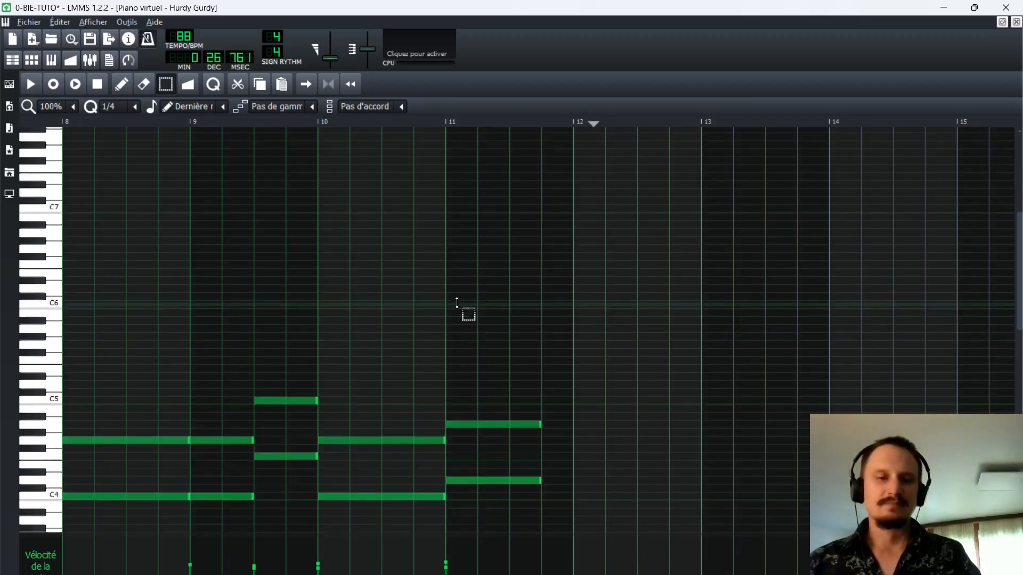
scroll(676, 497, down, 1)
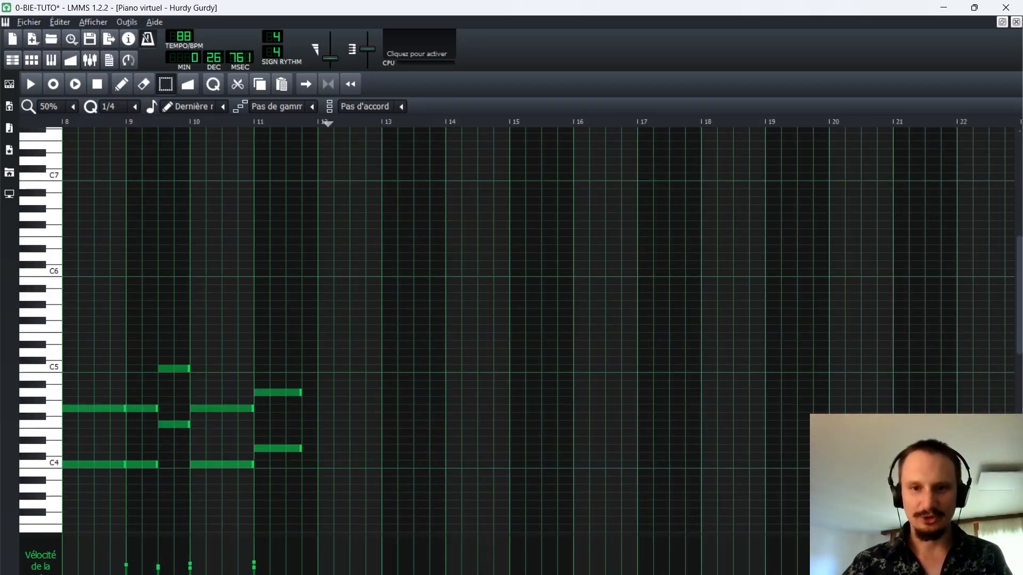
scroll(164, 525, left, 7)
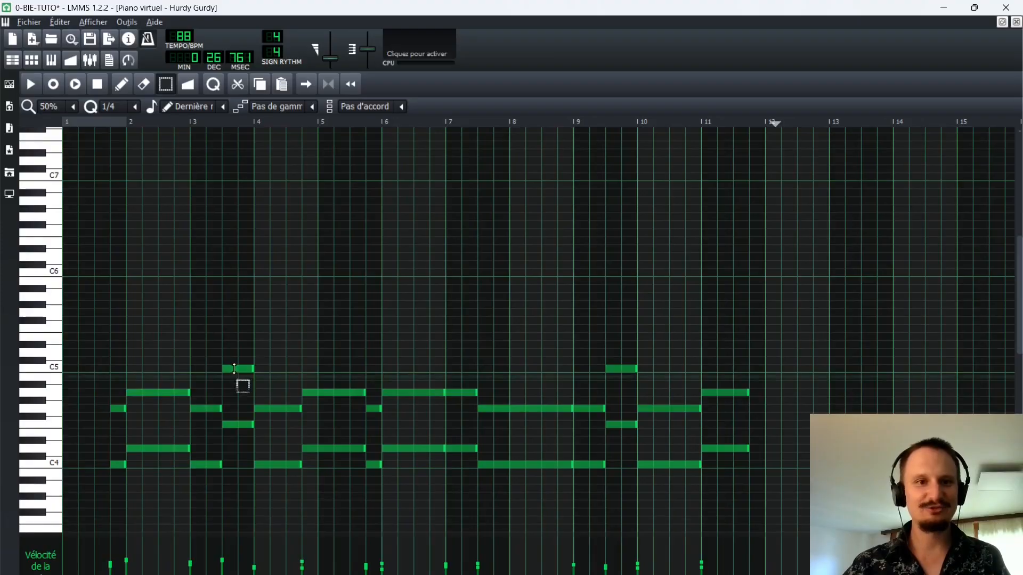
scroll(343, 297, down, 2)
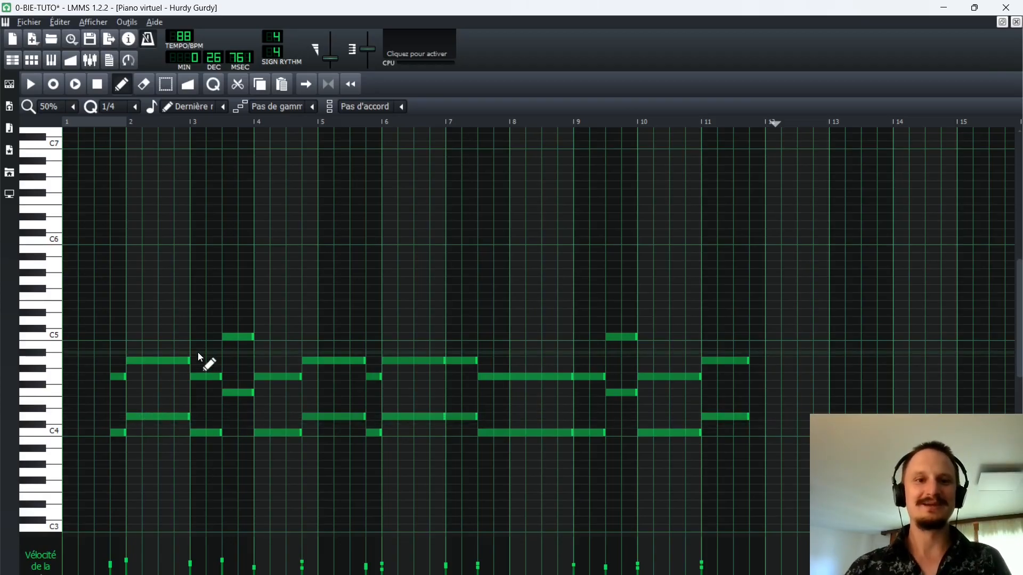
click(1016, 21)
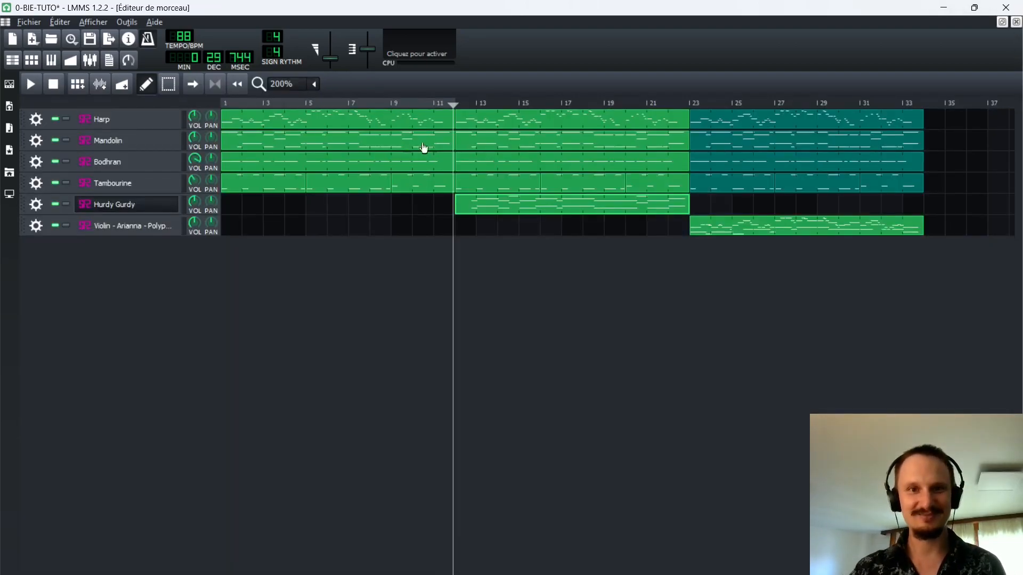
Add the missing opening A4 and D4 notes to bar 1 of the Hurdy Gurdy clip, each three beats long
double_click(478, 204)
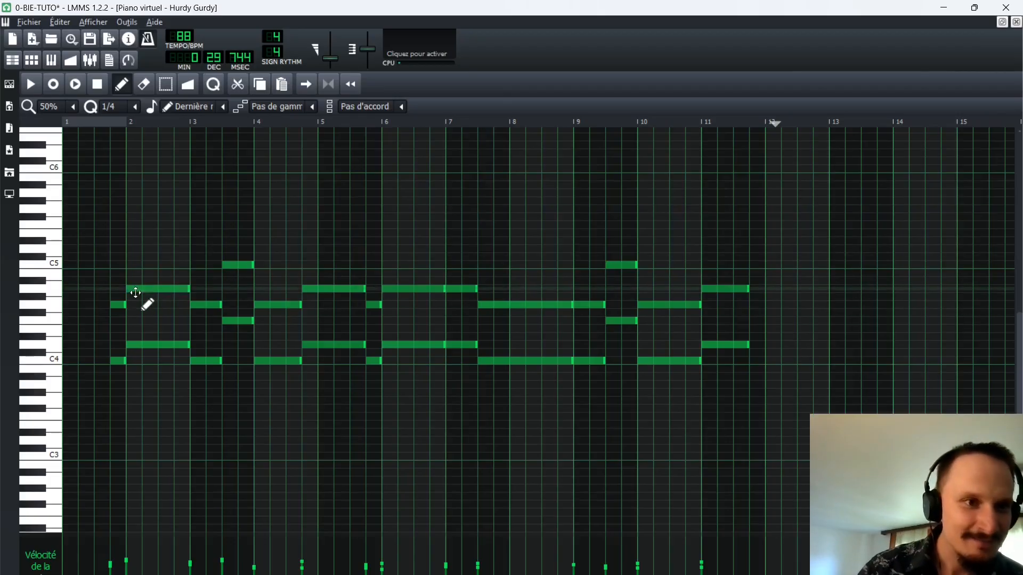
scroll(117, 293, up, 2)
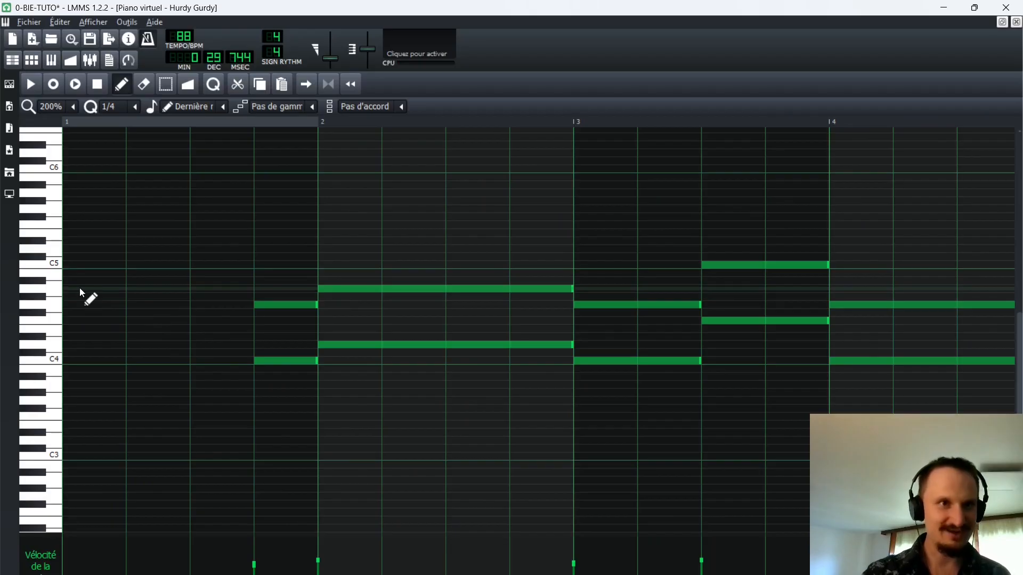
click(80, 288)
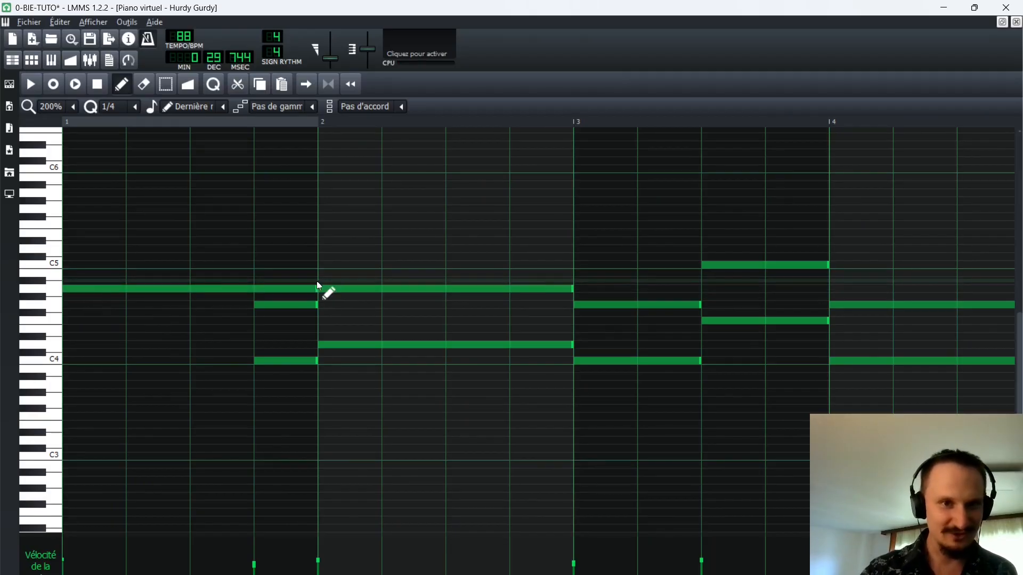
drag(314, 292, 254, 300)
click(77, 346)
Set the piano roll playhead to return to the beginning on stopping, replay the Hurdy Gurdy clip from bar 1, and close the piano roll
key(space)
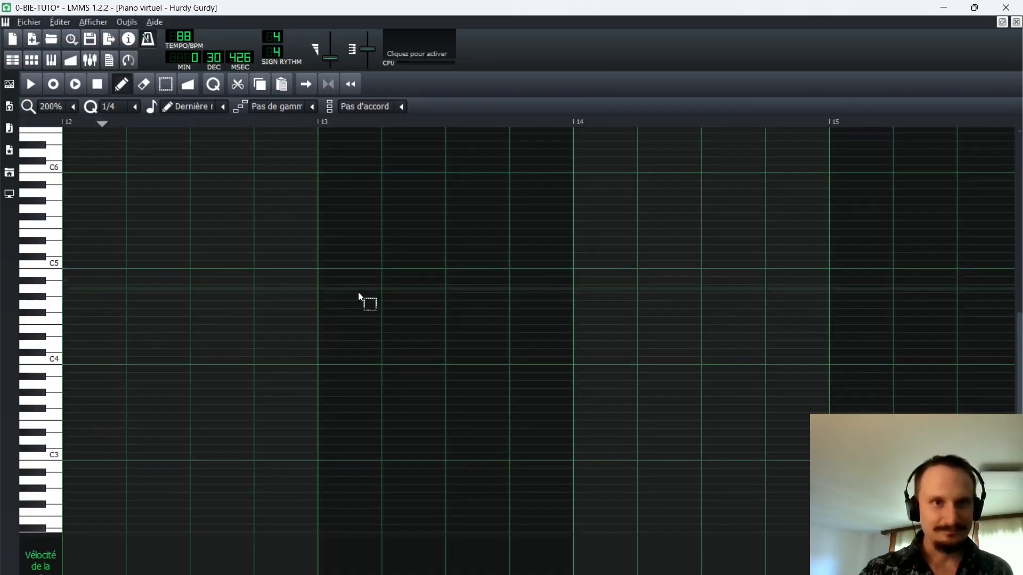
scroll(358, 292, down, 3)
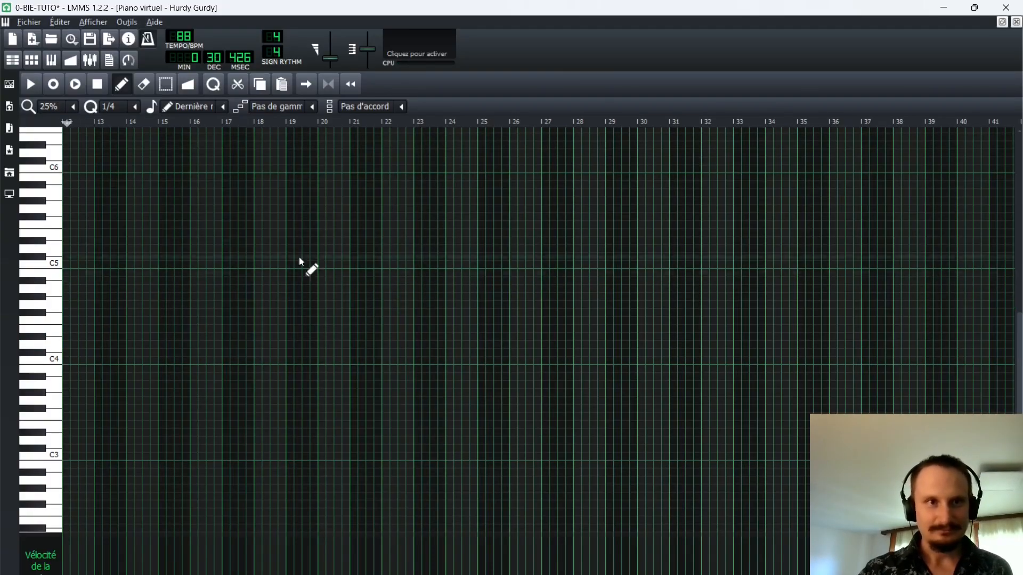
click(350, 84)
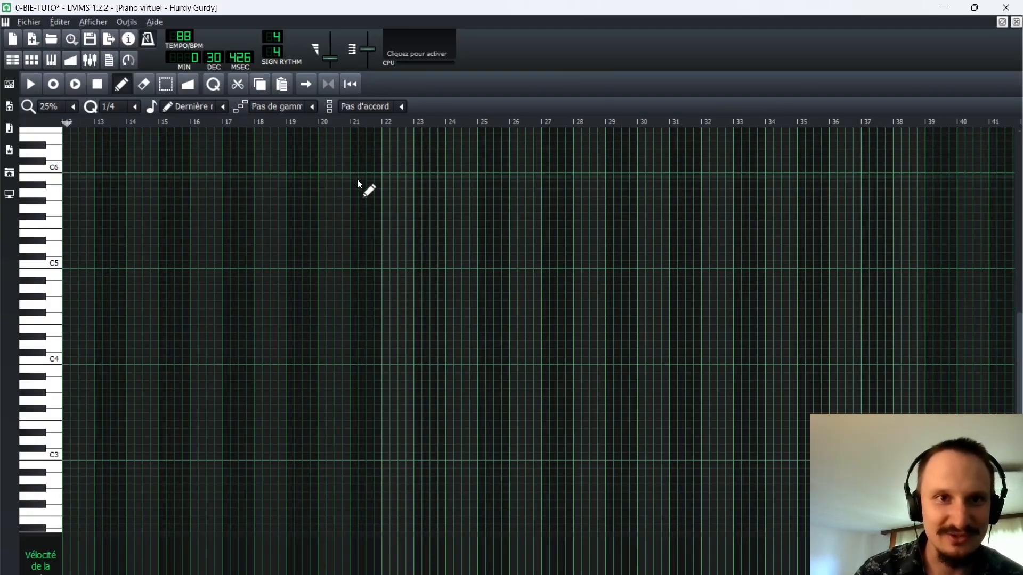
key(space)
scroll(154, 184, up, 3)
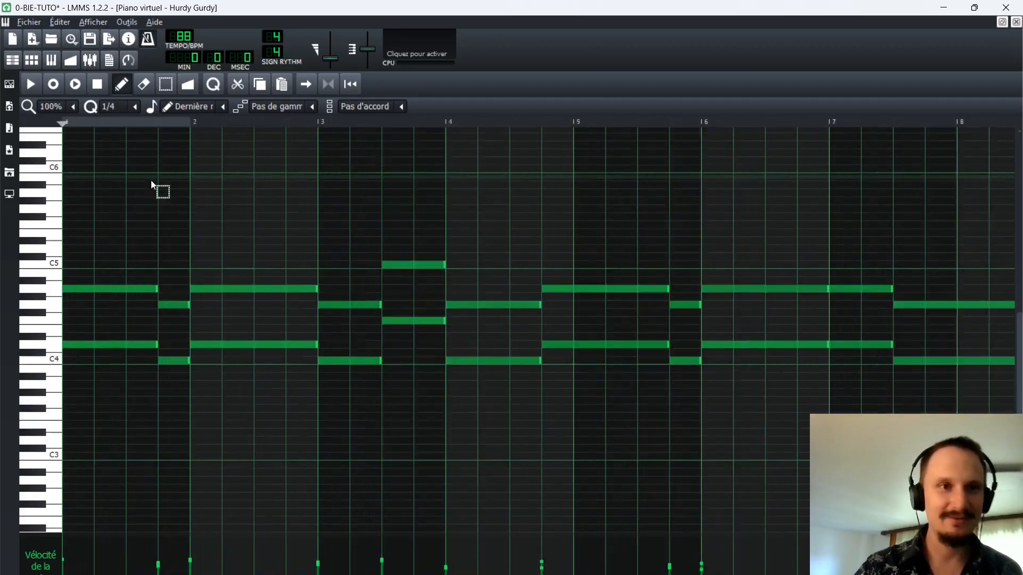
key(space)
key(space)
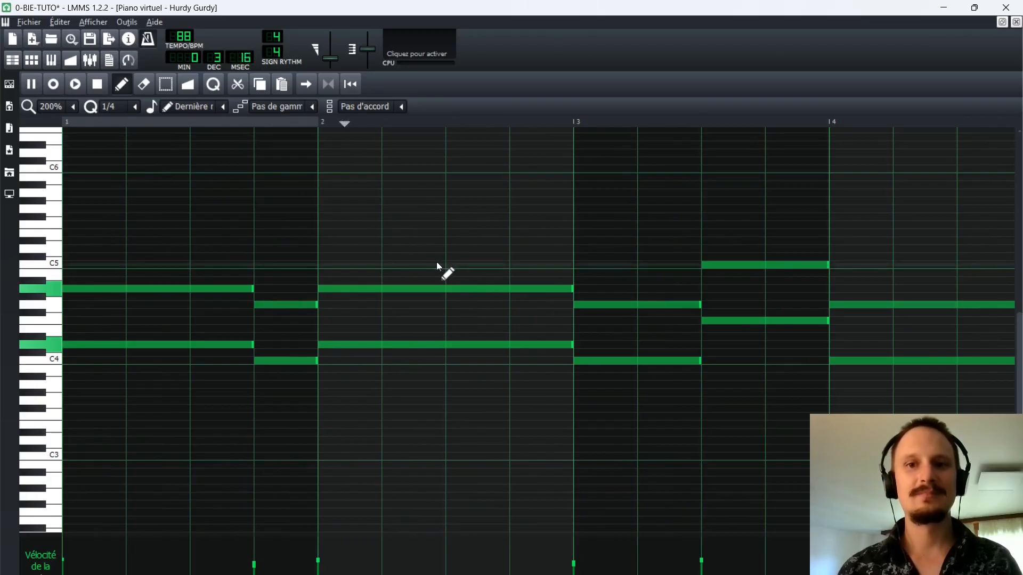
scroll(434, 261, down, 2)
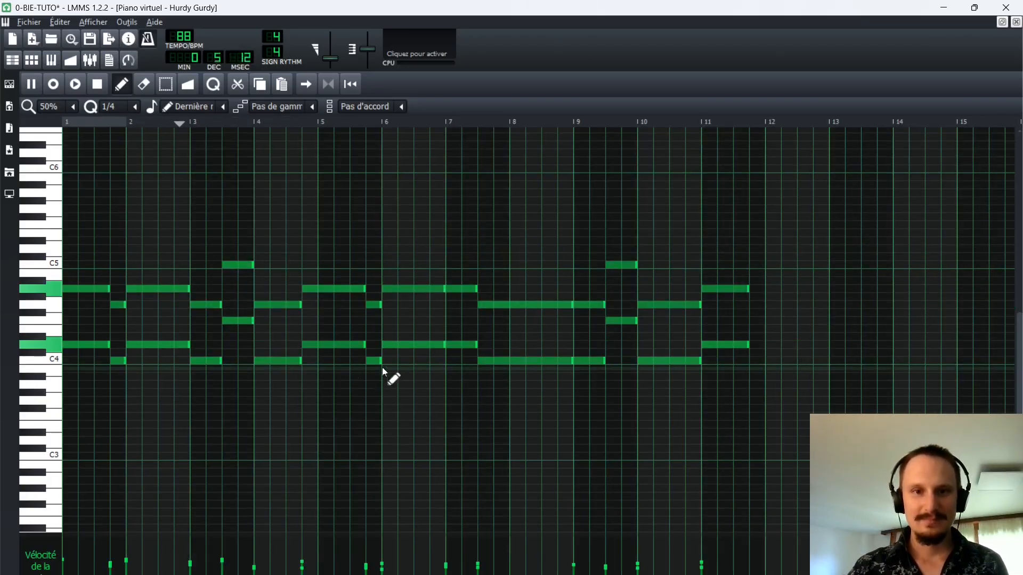
click(1015, 22)
Copy the Hurdy Gurdy clip to bar 23 and, after trying the violin clip at bar 12, put it back at bar 23
drag(743, 235, 503, 234)
click(449, 104)
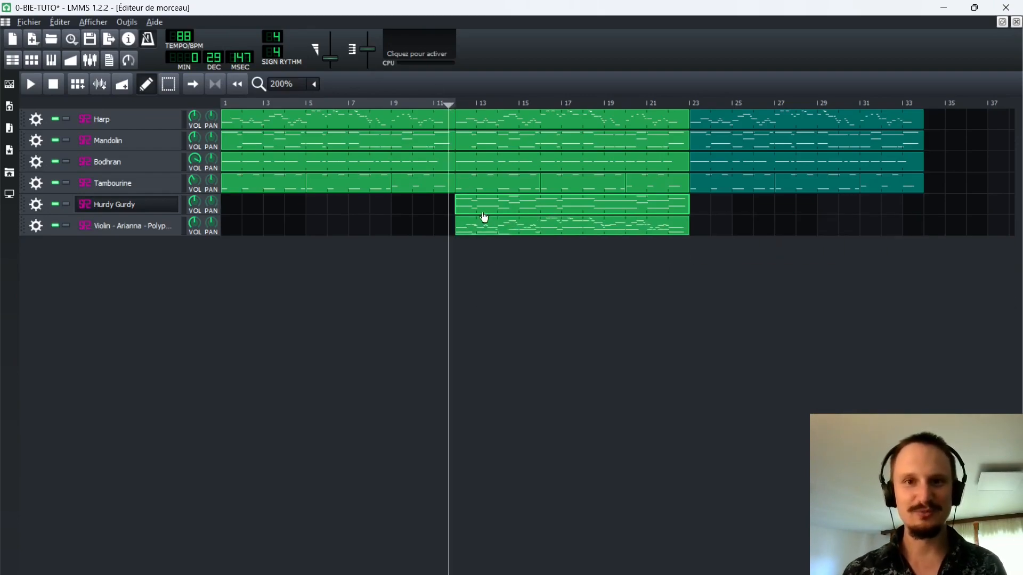
drag(496, 217, 696, 205)
drag(623, 233, 856, 230)
Lower the Hurdy Gurdy track's volume while playing the song from just before bar 12
drag(454, 101, 449, 101)
key(space)
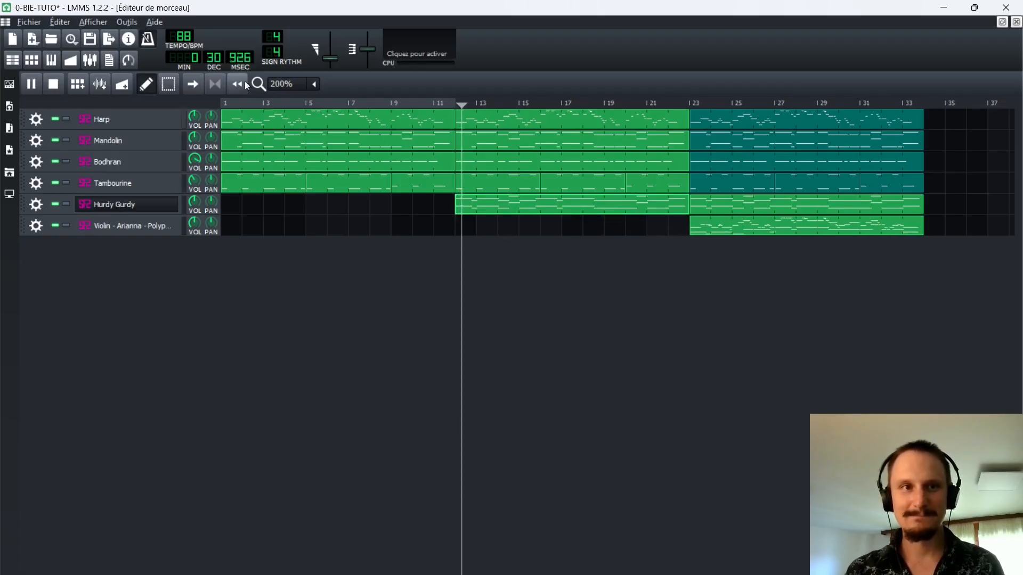
drag(194, 204, 189, 242)
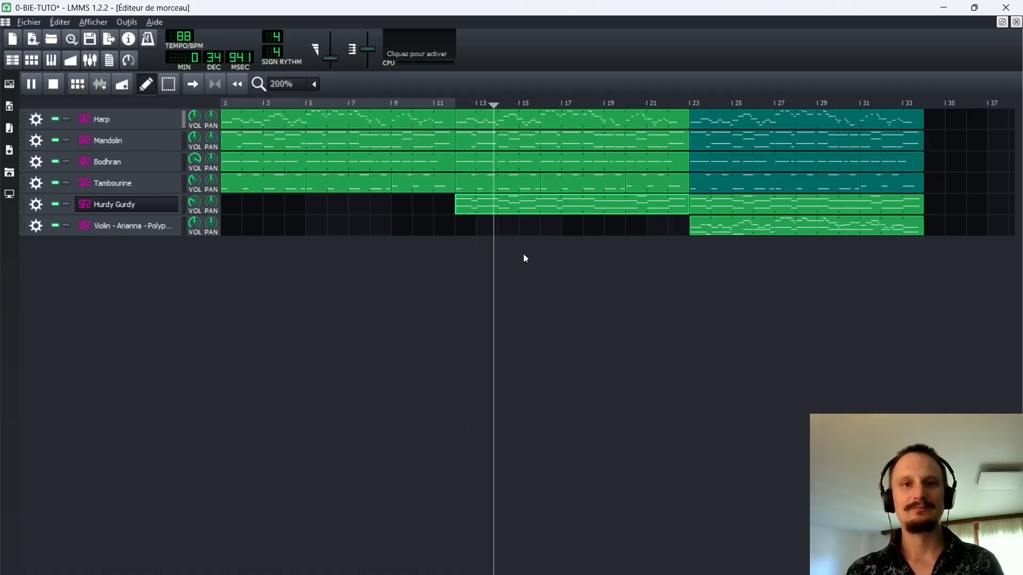
key(space)
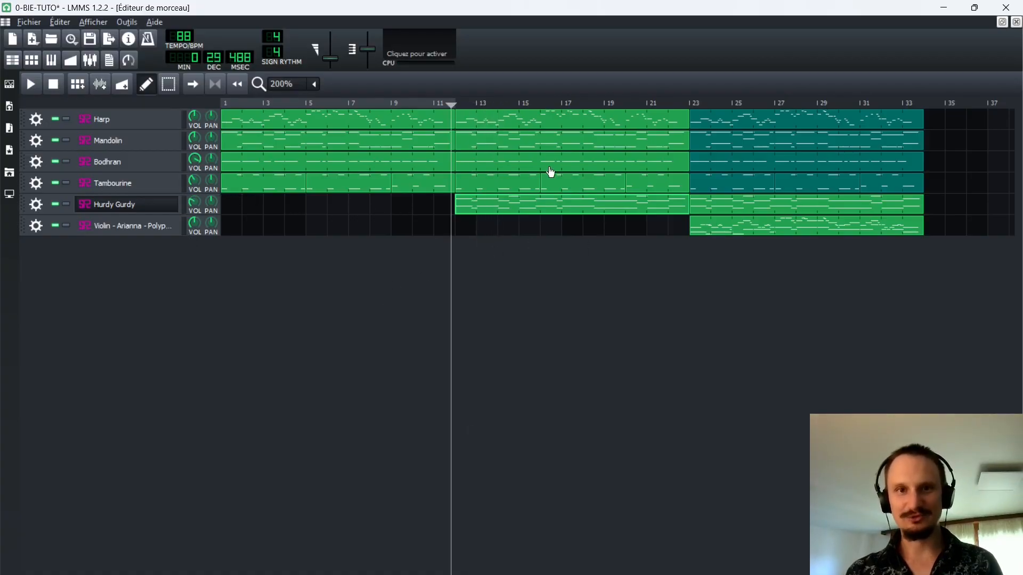
Play the song from just before bar 23 to check the section with Hurdy Gurdy and violin together
click(683, 102)
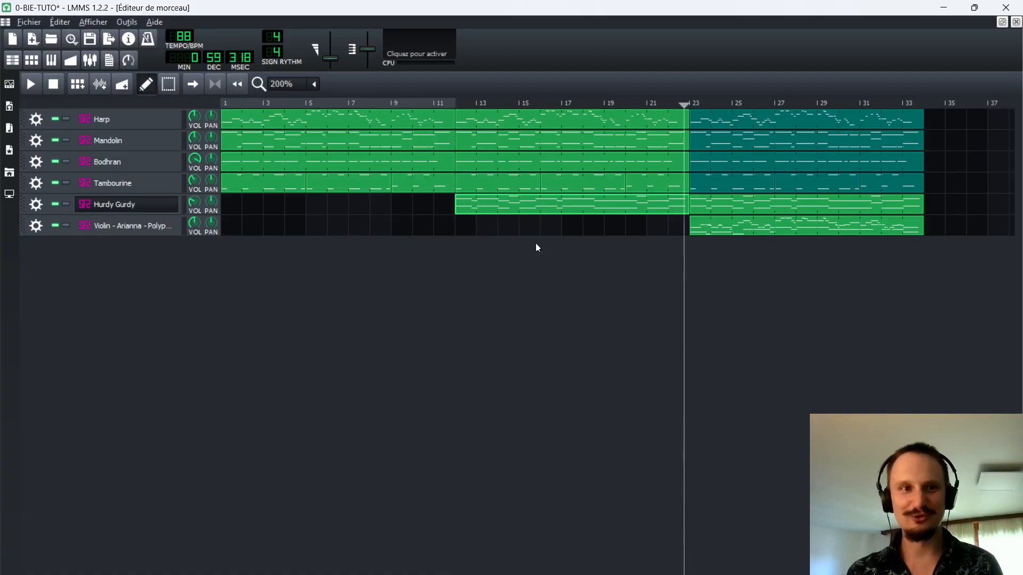
key(space)
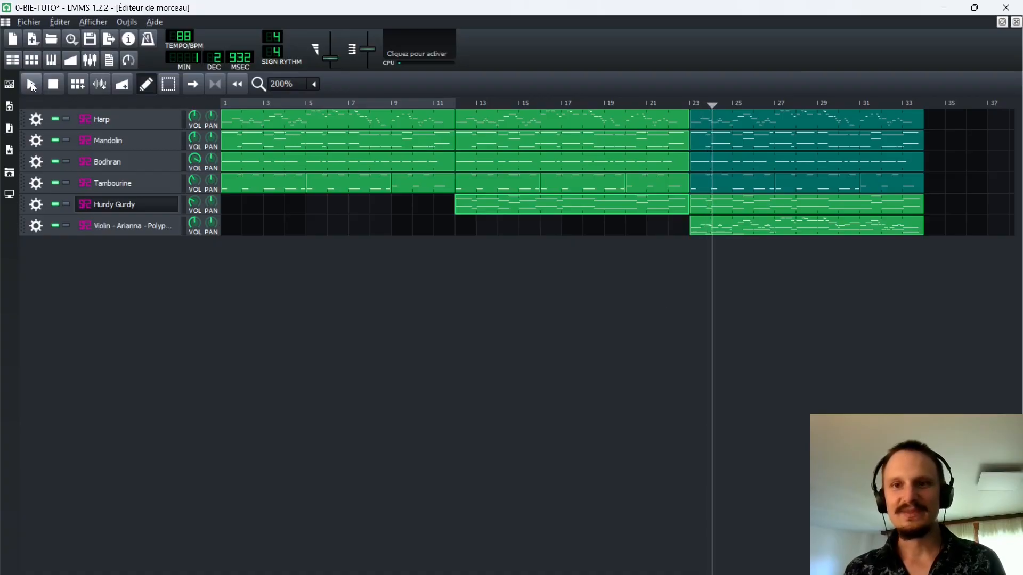
click(31, 84)
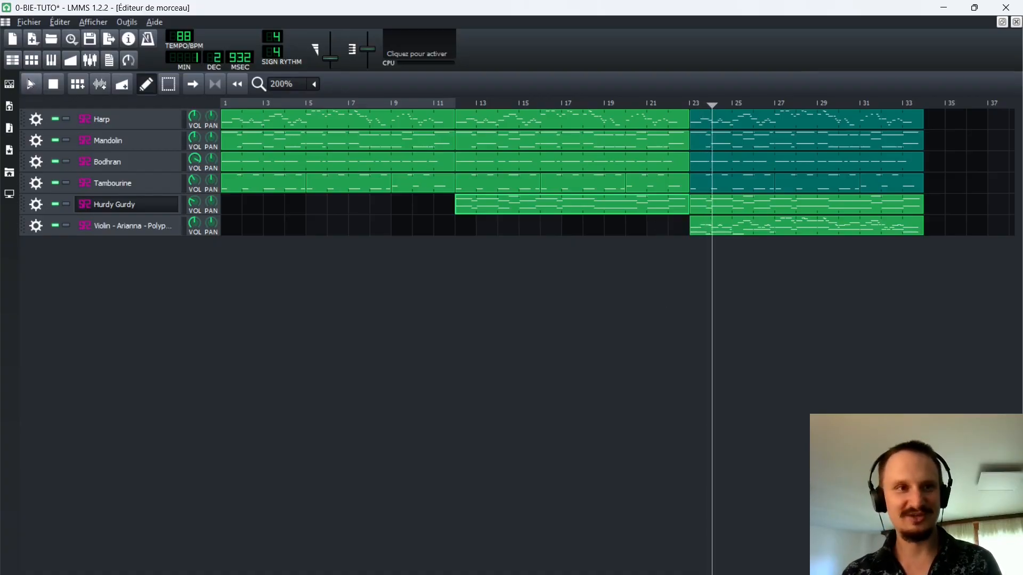
click(32, 84)
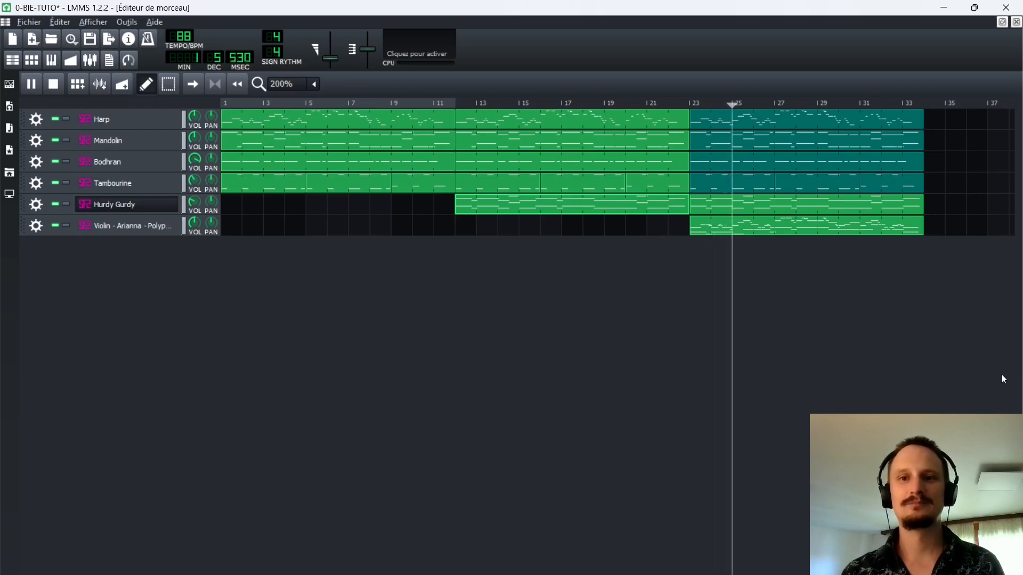
Open the violin clip for note editing, set quantization to 1/8, and extend the short C5 note ending bar 2 up to bar 3
double_click(716, 229)
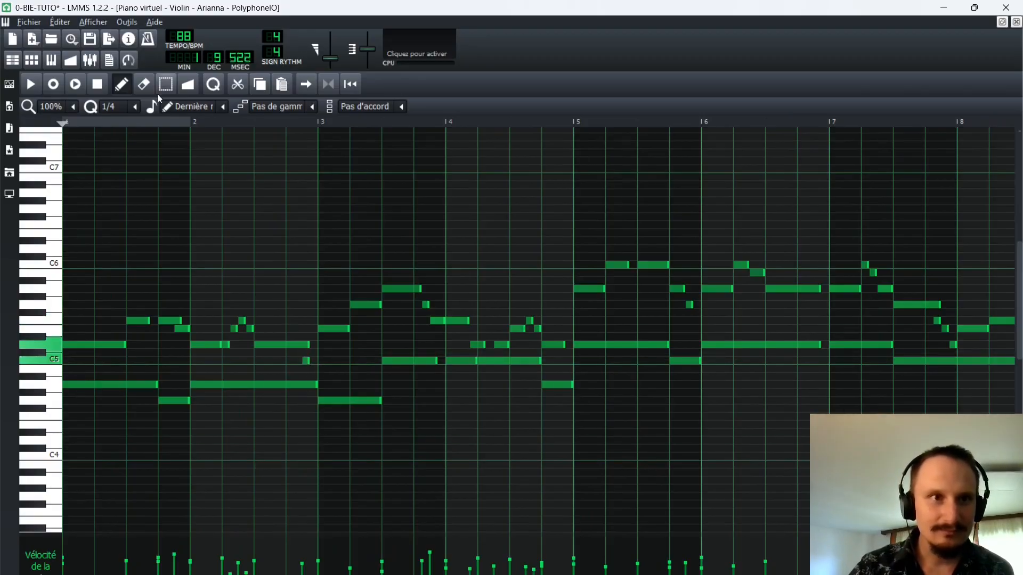
click(142, 109)
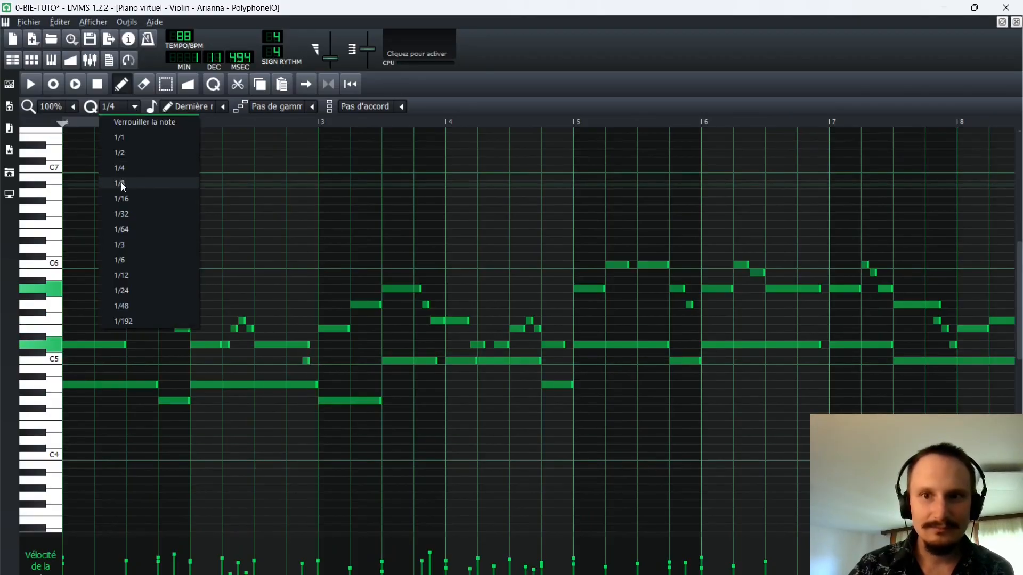
click(121, 182)
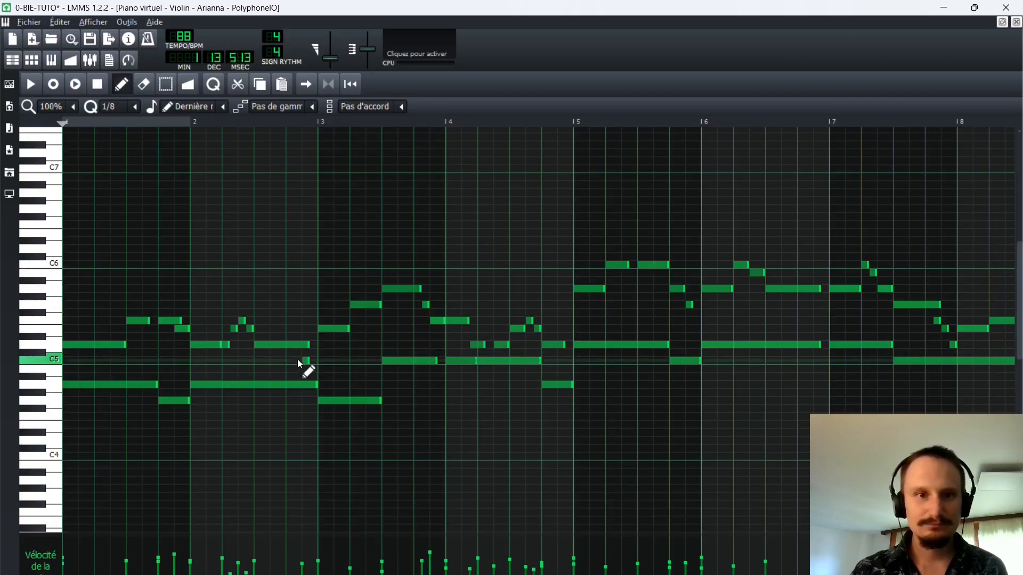
drag(305, 360, 312, 370)
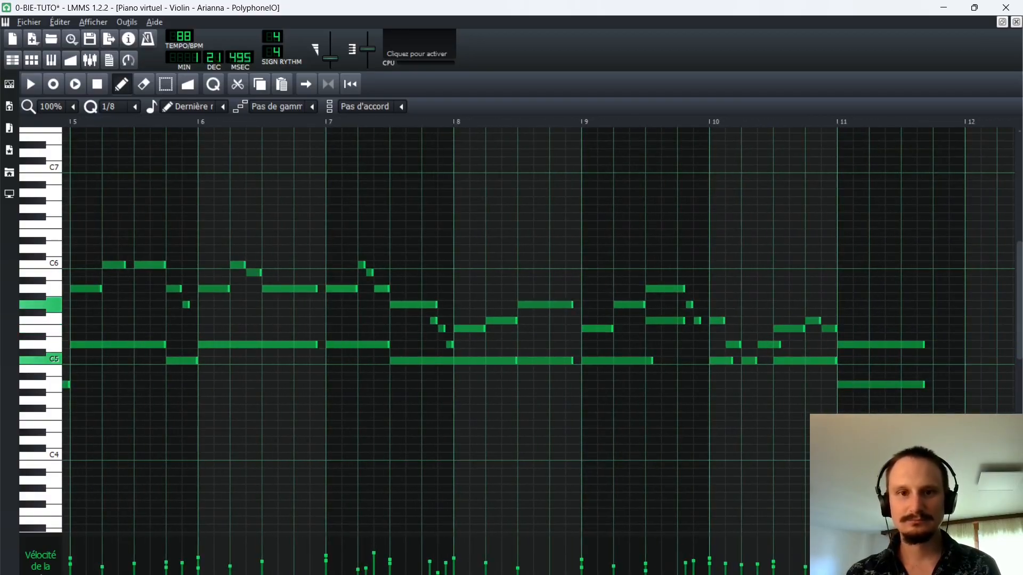
Trim the upper violin note starting mid-bar 7 so it ends before the next note, set quantization to 1/16, and close the piano roll
click(425, 304)
drag(425, 305, 424, 306)
click(132, 109)
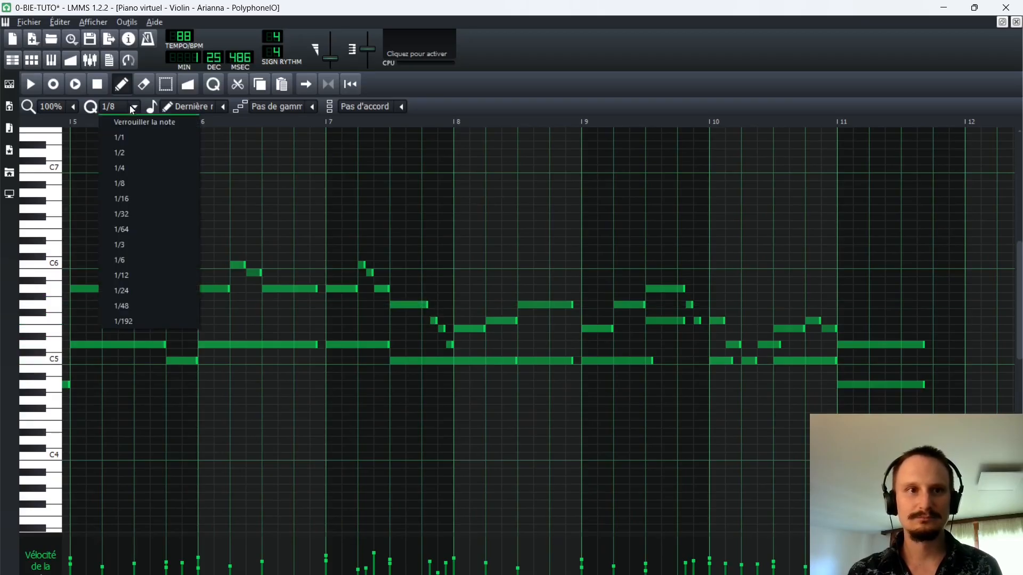
click(120, 199)
click(426, 305)
drag(423, 305, 434, 320)
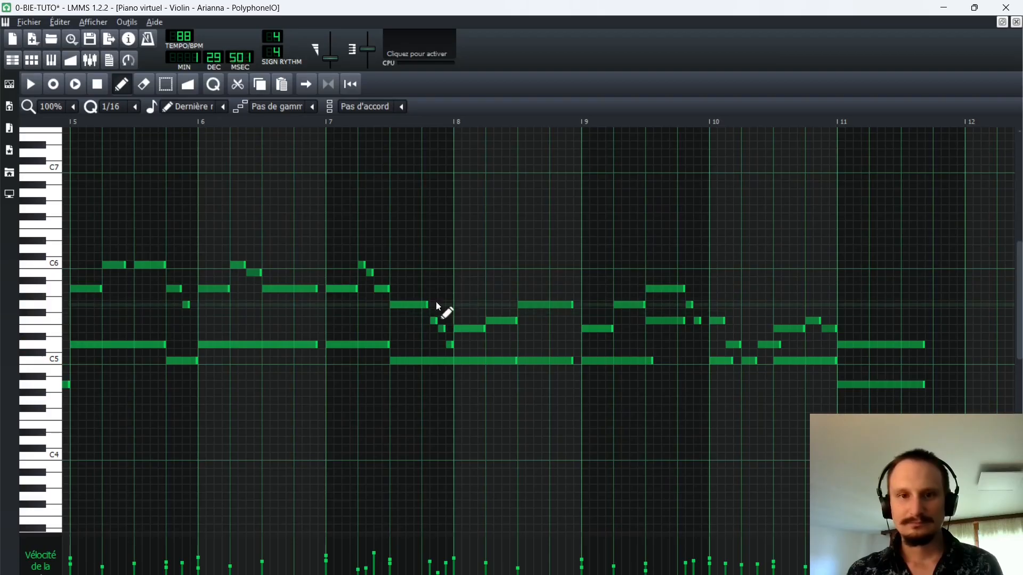
key(space)
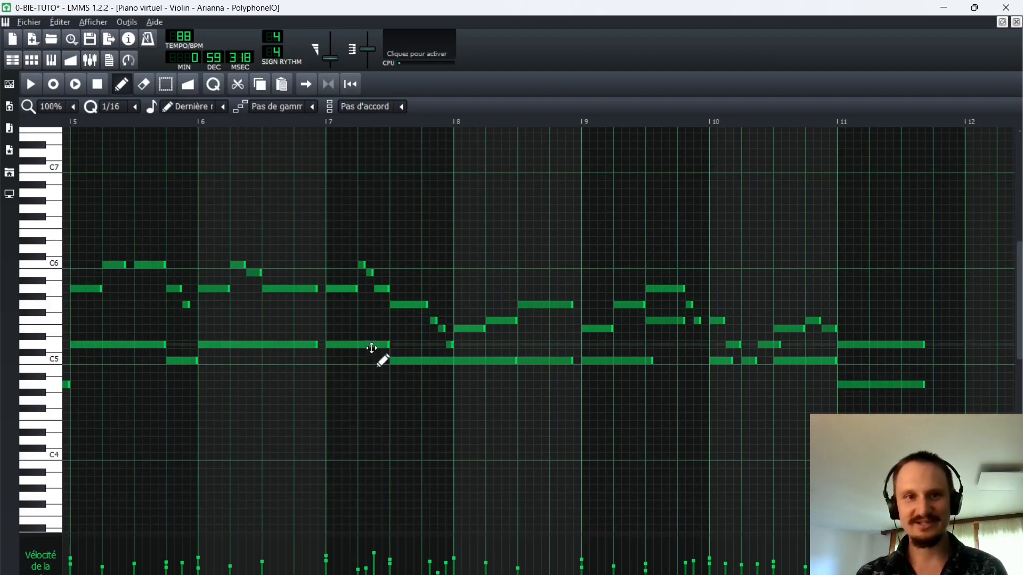
scroll(538, 330, left, 1)
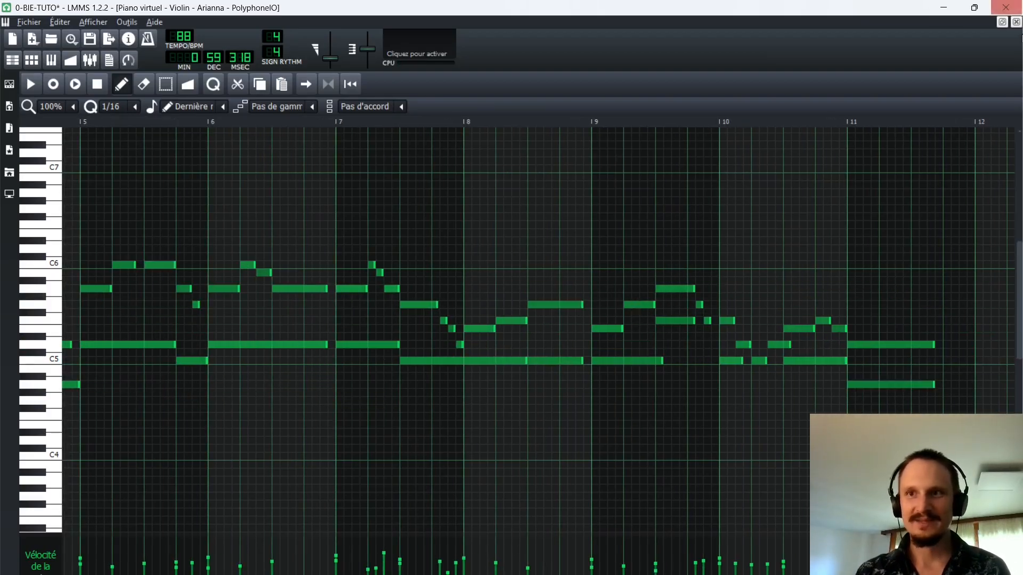
click(1016, 21)
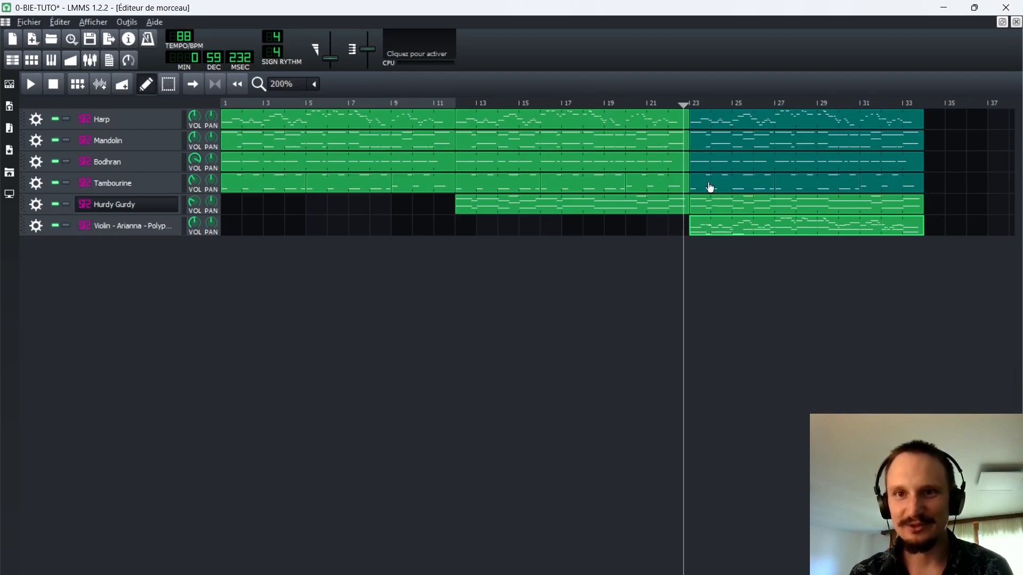
In the violin clip, shorten the upper note starting bar 4 by 1/16, shift the following note 1/16 earlier, and play the clip to check
double_click(710, 230)
scroll(222, 430, up, 1)
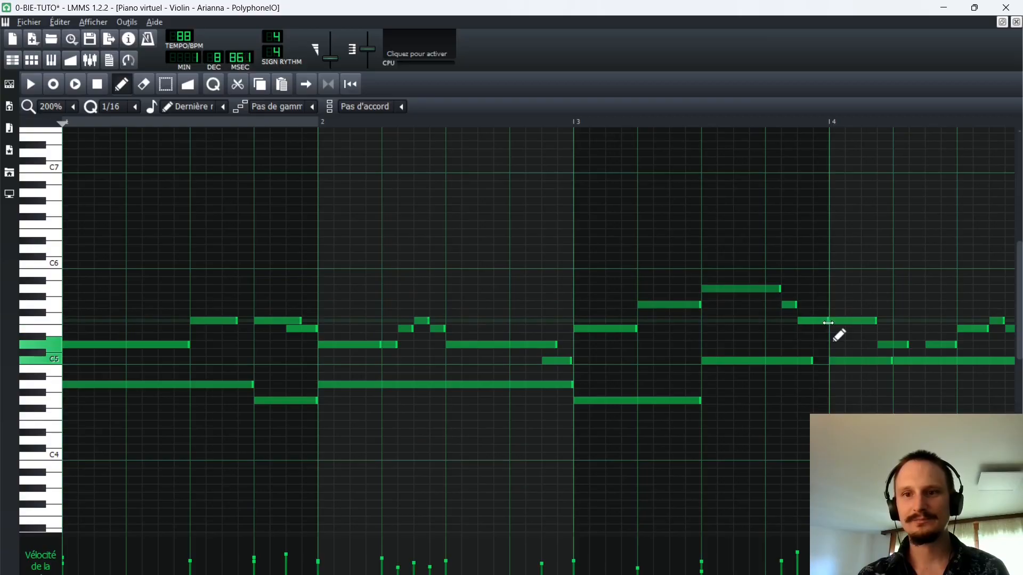
drag(874, 326, 884, 346)
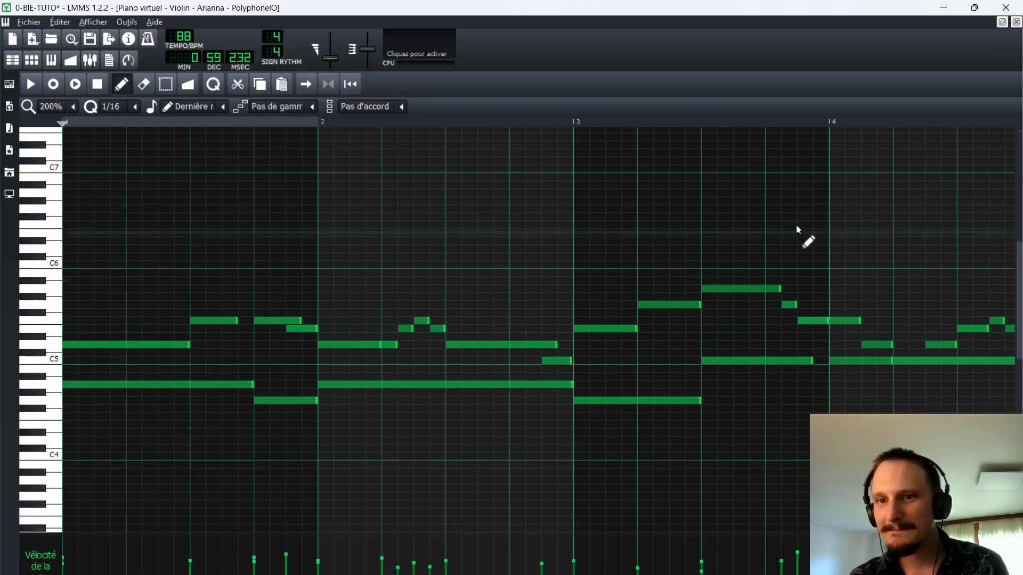
key(space)
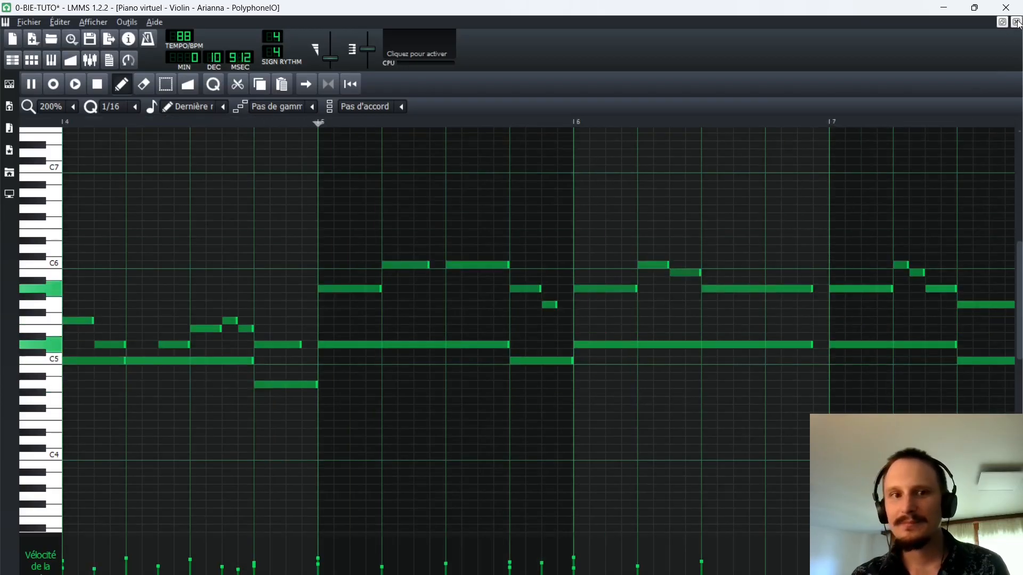
key(space)
click(1016, 22)
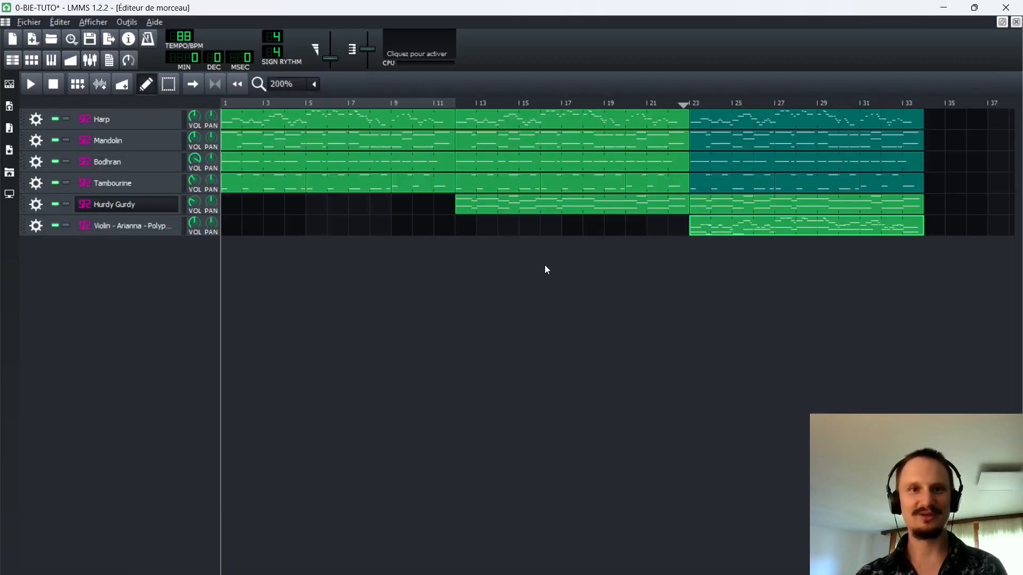
Play the opening of the song from bar 1 with all tracks active
scroll(454, 321, down, 1)
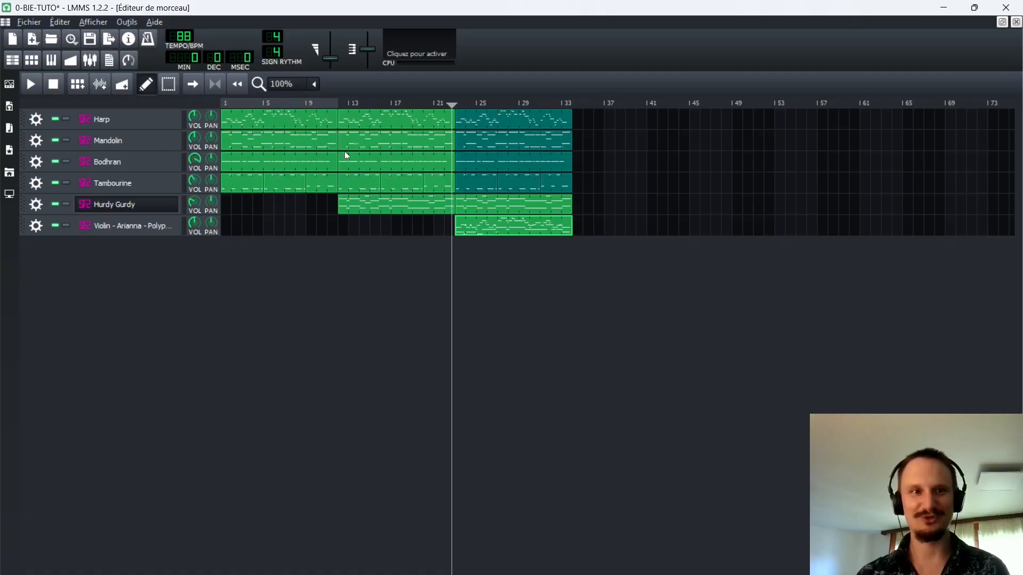
click(211, 107)
key(space)
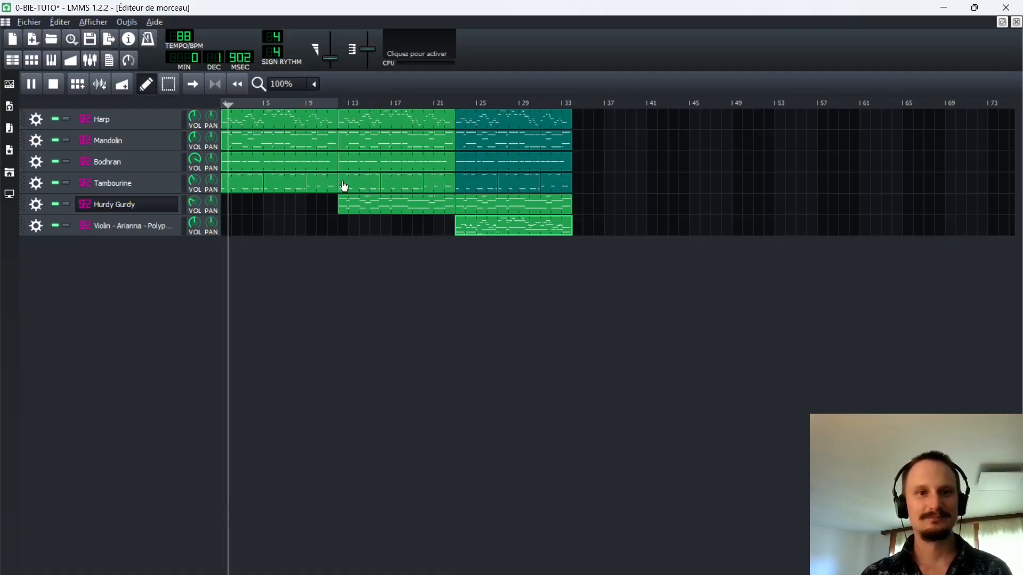
key(space)
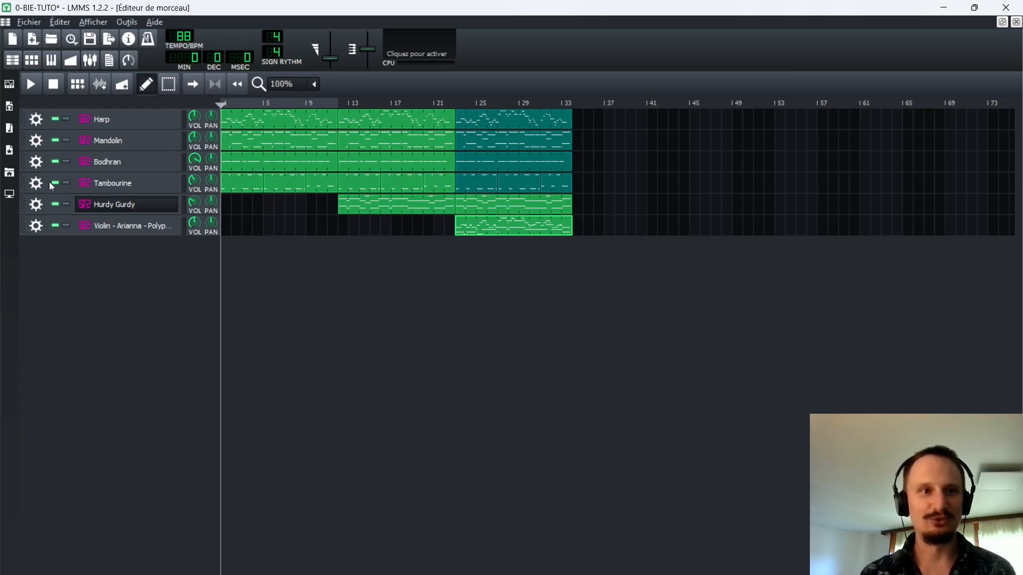
Listen to the opening with the Tambourine track muted, unmute the track, and save the project
click(54, 184)
key(space)
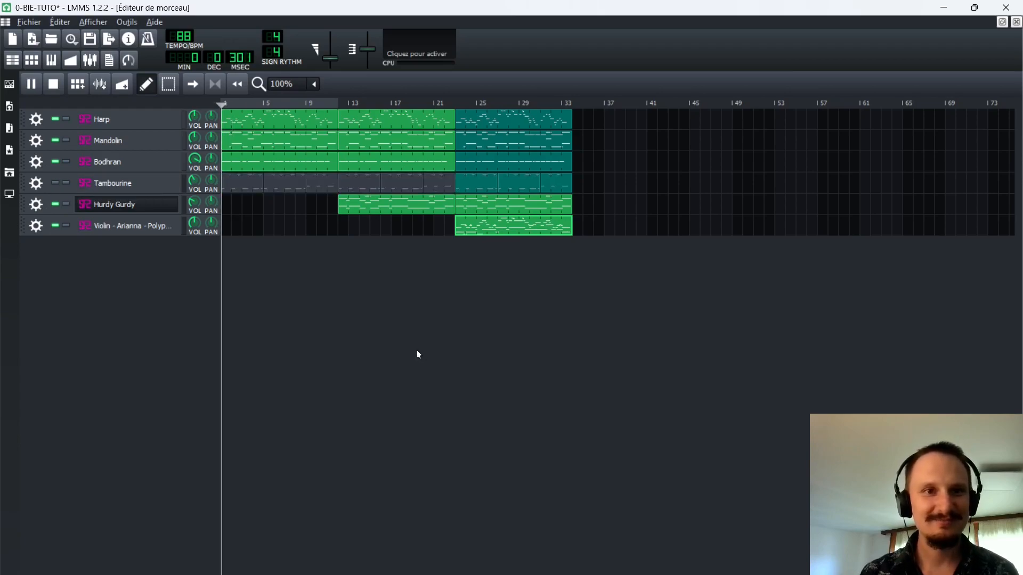
key(space)
click(56, 186)
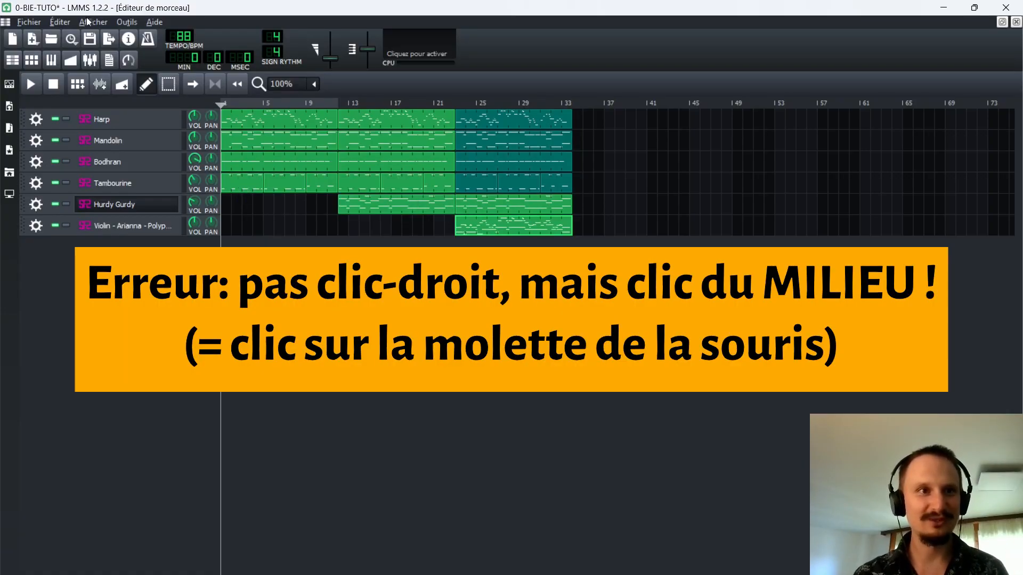
click(91, 38)
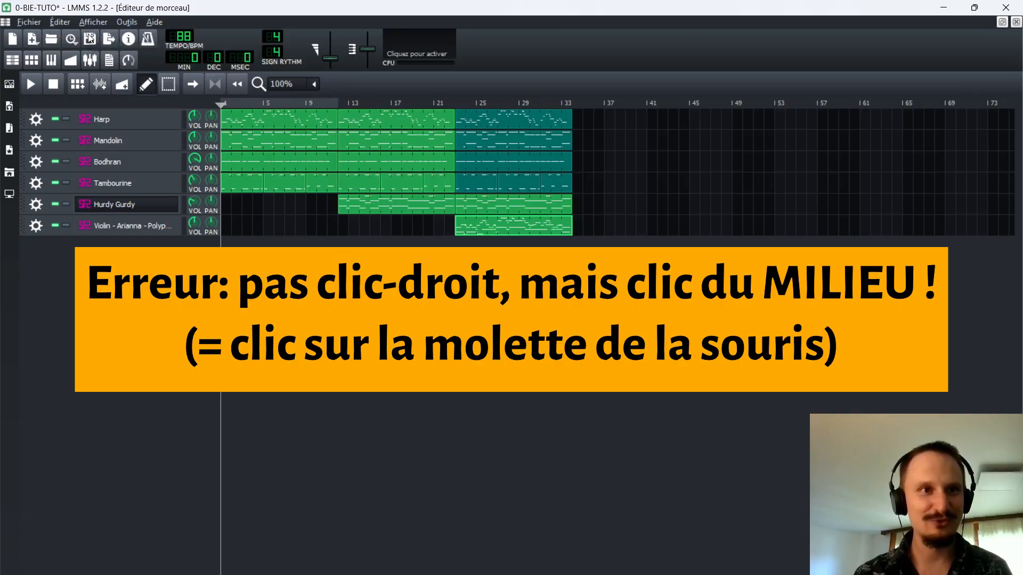
Try deleting the first Tambourine clip, undo the deletion, and view the Tambourine track's actions
middle_click(243, 185)
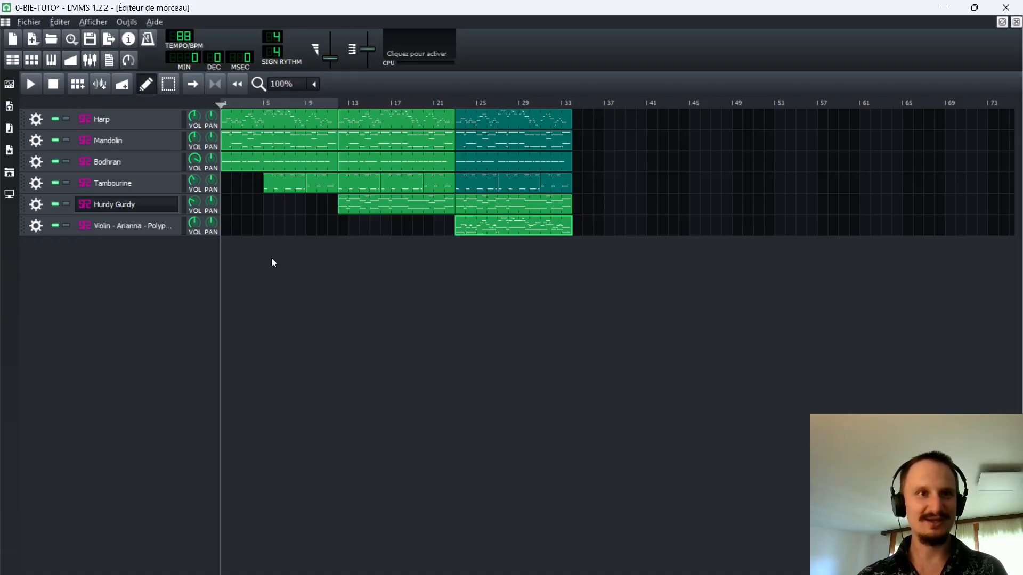
key(ctrl+z)
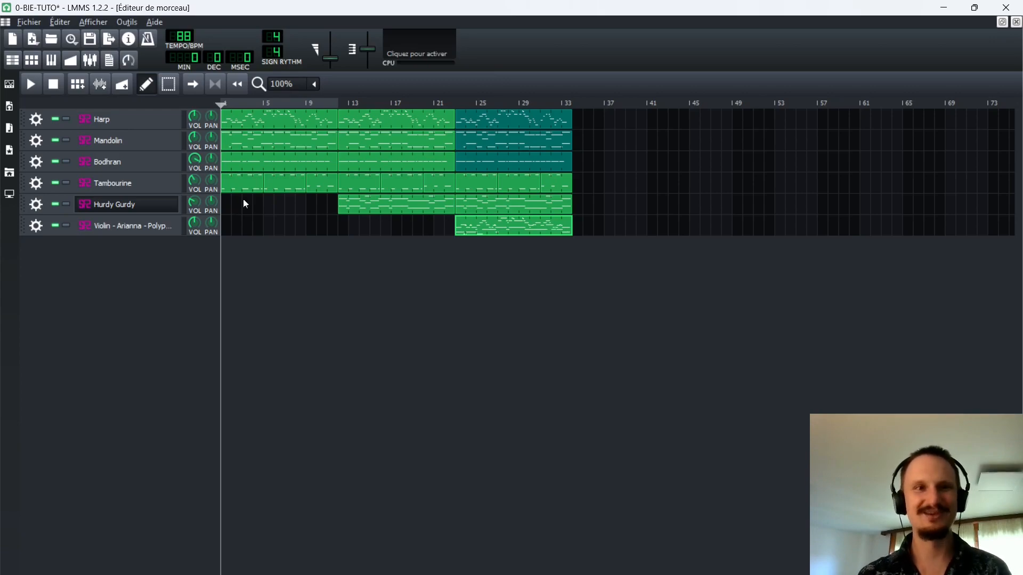
click(36, 182)
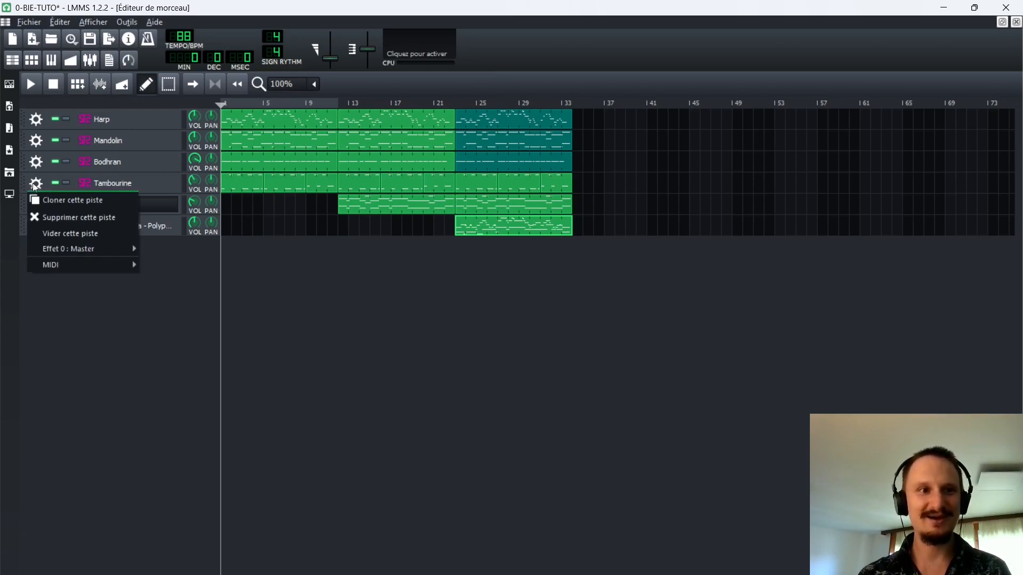
click(317, 330)
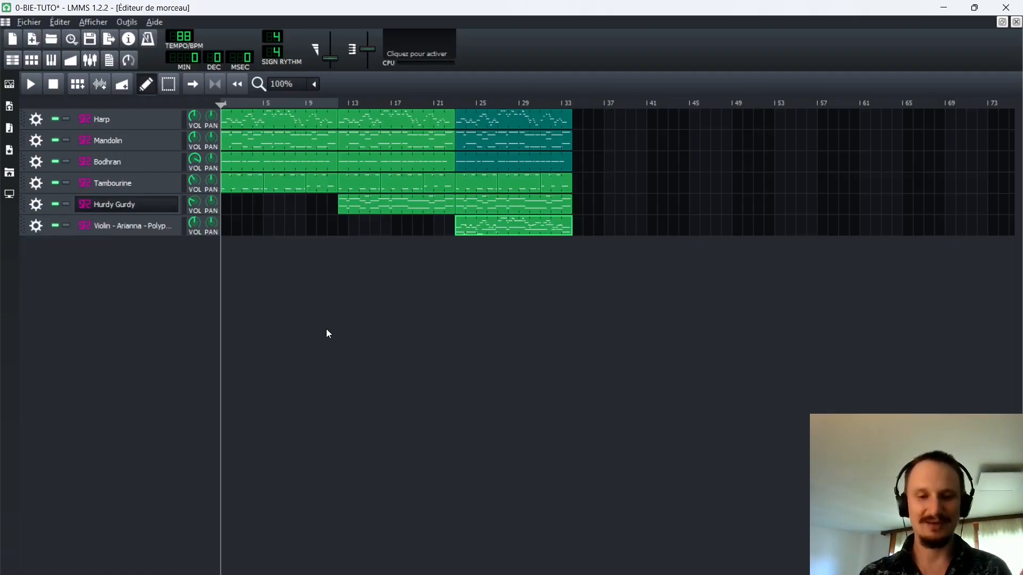
Mute the three individual Tambourine clips covering bars 1 to 11
ctrl+scroll(300, 277, up, 1)
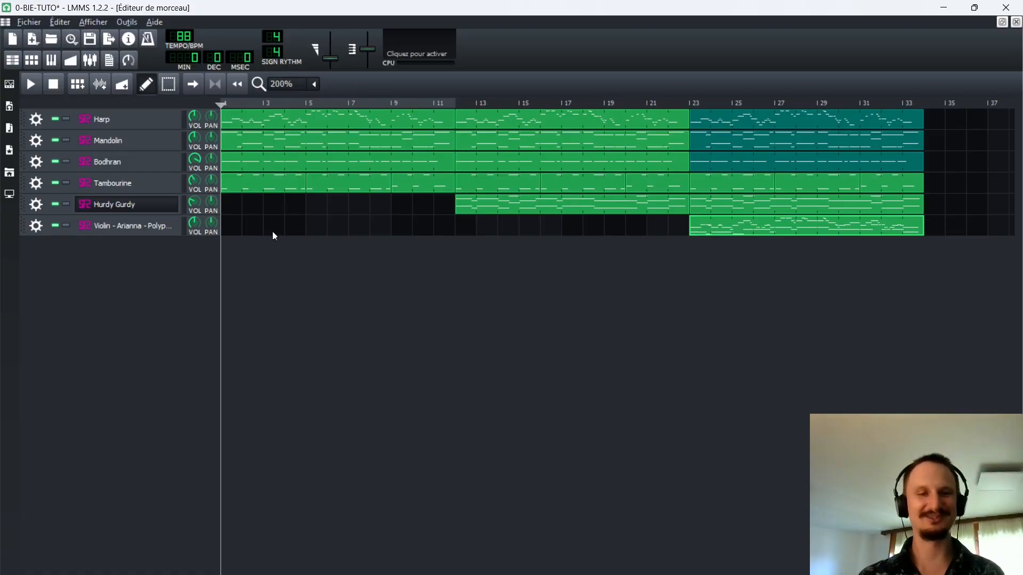
ctrl+middle_click(271, 187)
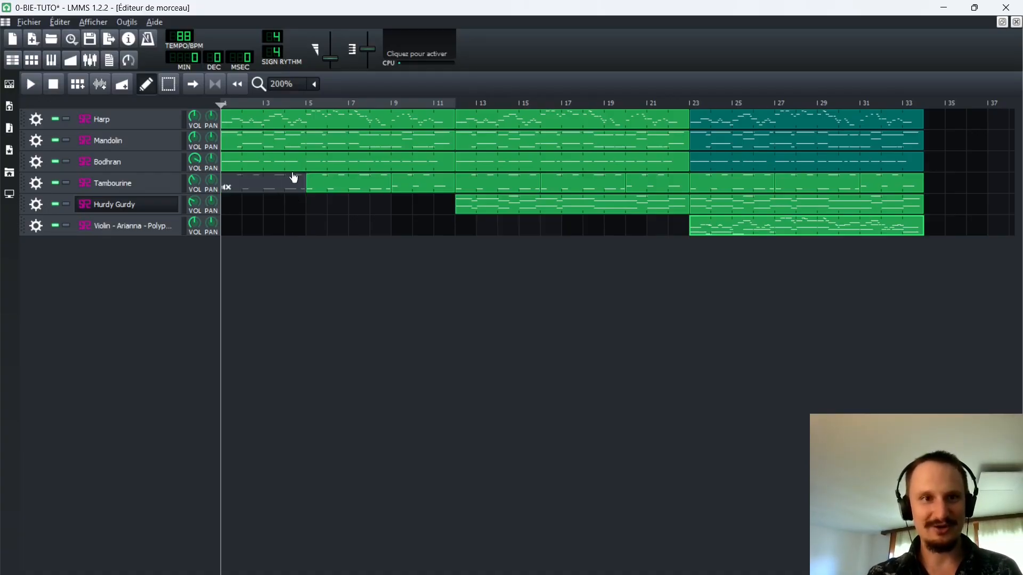
ctrl+middle_click(335, 186)
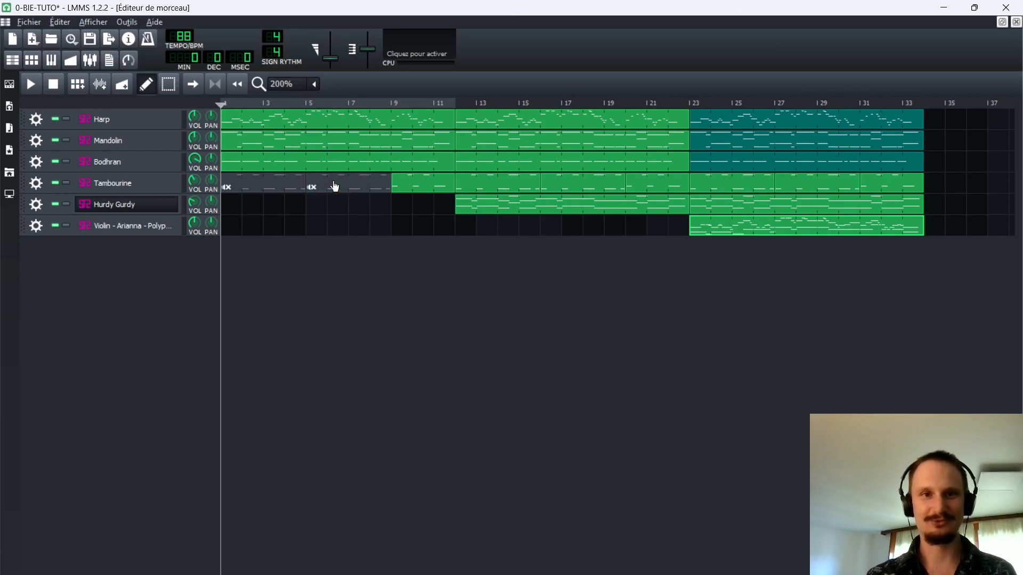
ctrl+middle_click(417, 188)
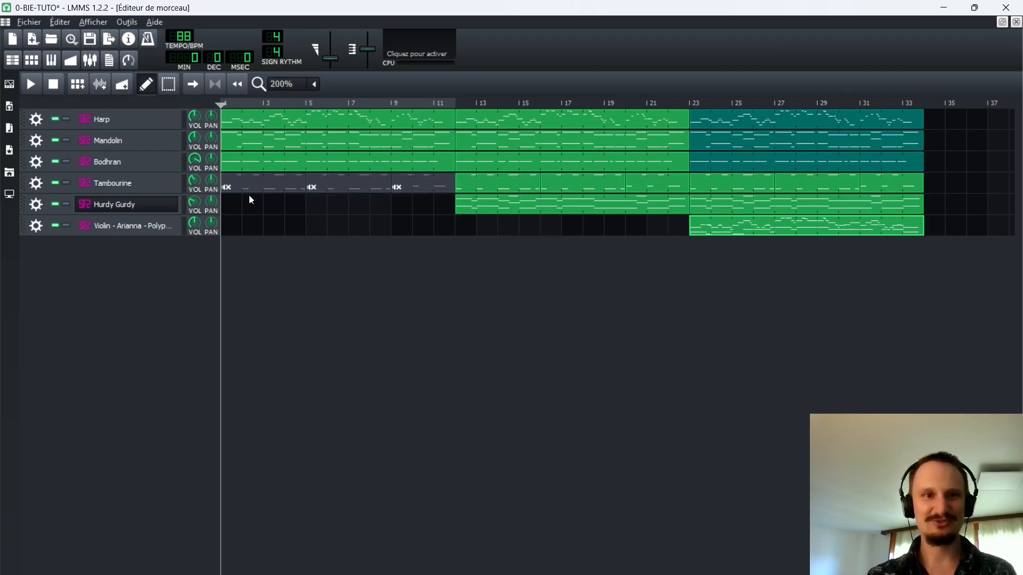
ctrl+scroll(416, 186, down, 1)
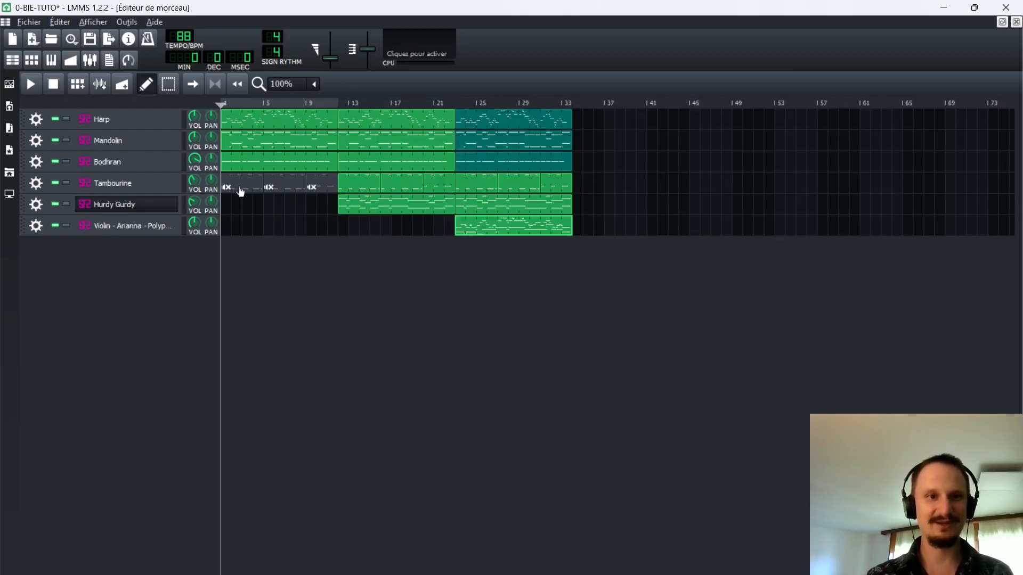
Play the song from bar 1, save the project, and replay the transition into bar 12 from about bar 10
key(space)
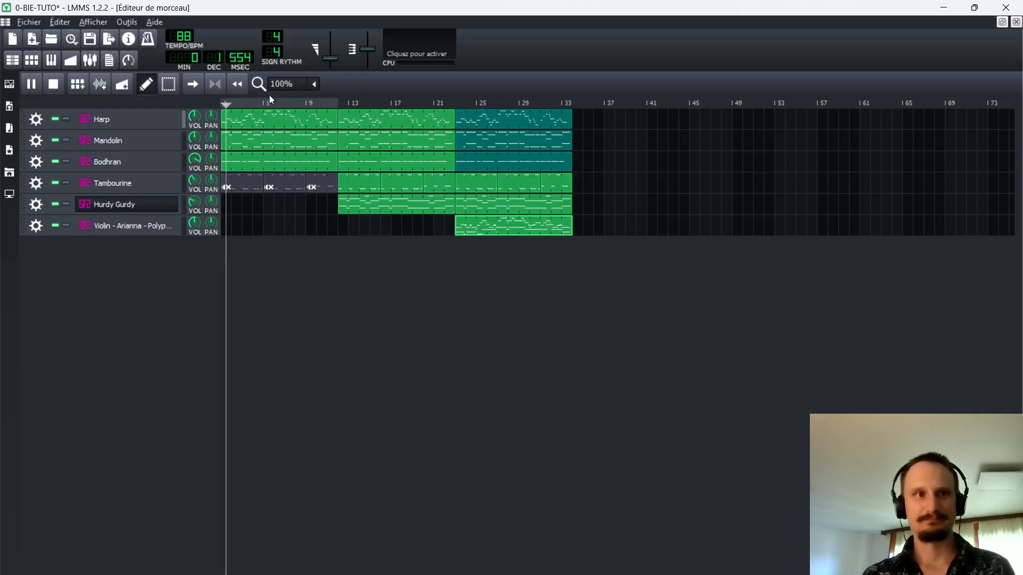
key(ctrl+s)
click(319, 101)
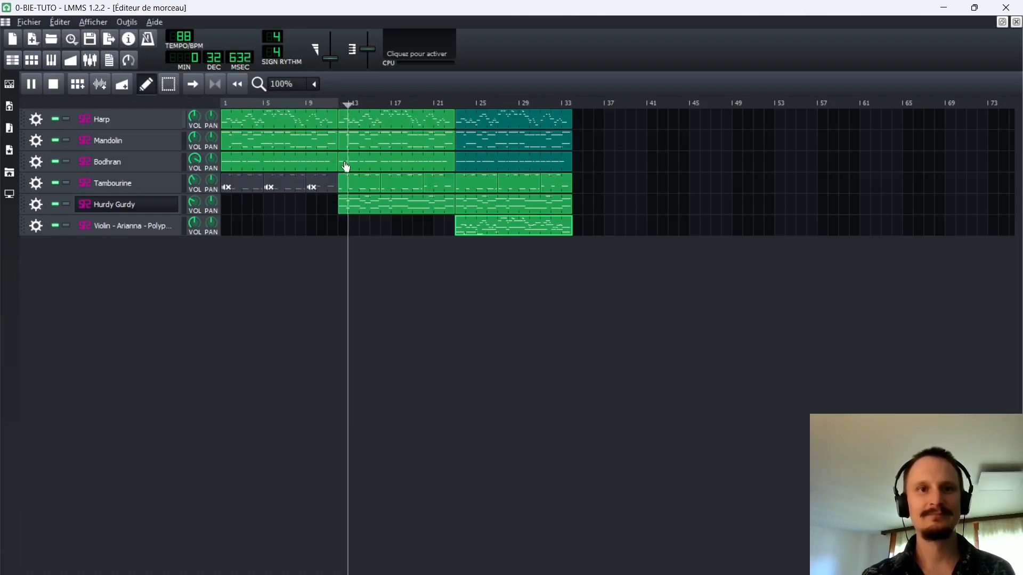
key(space)
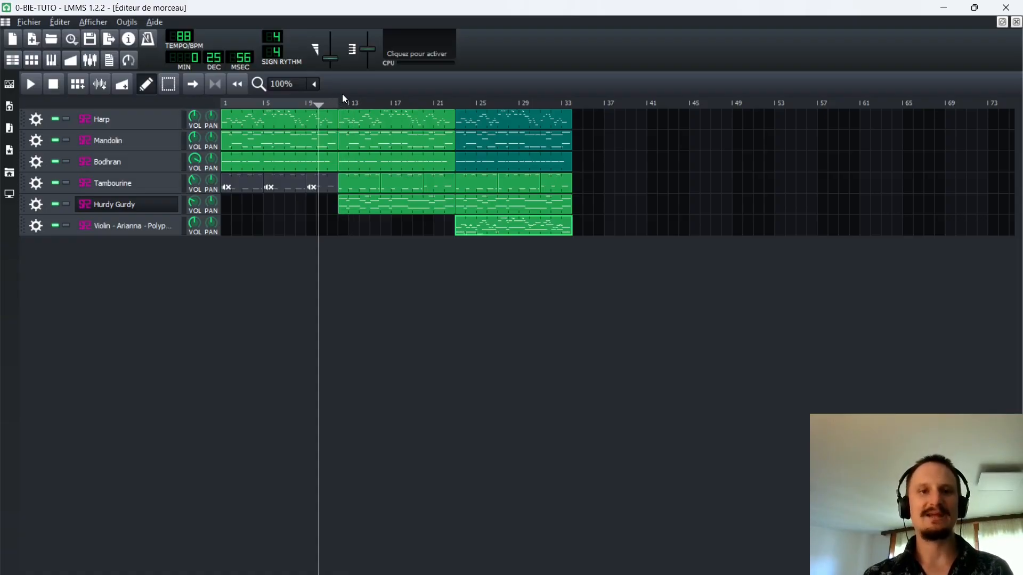
Set the playhead just before bar 12, restore the song editor from its maximized state, and close the Hurdy Gurdy instrument window
click(337, 102)
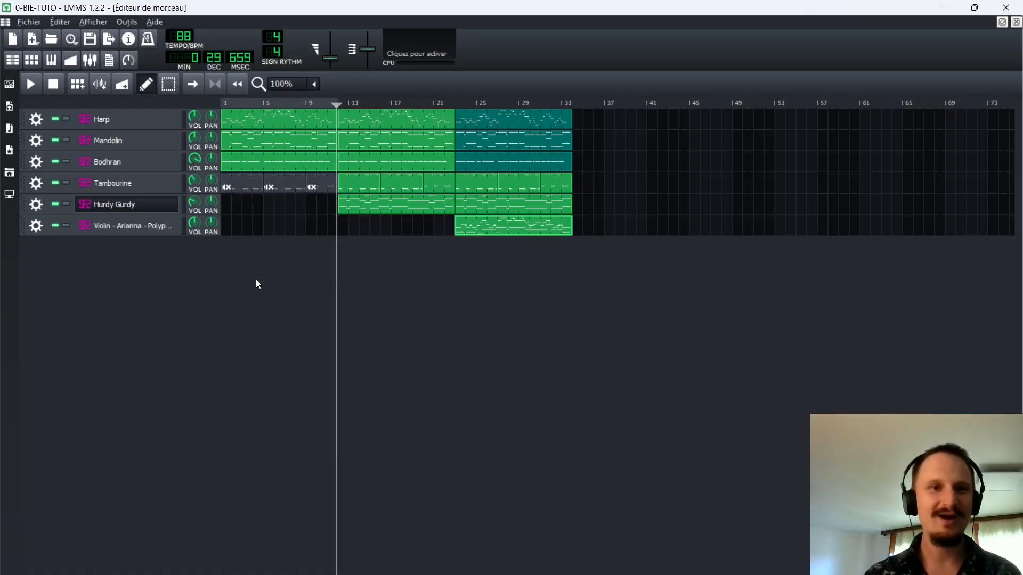
scroll(276, 265, up, 1)
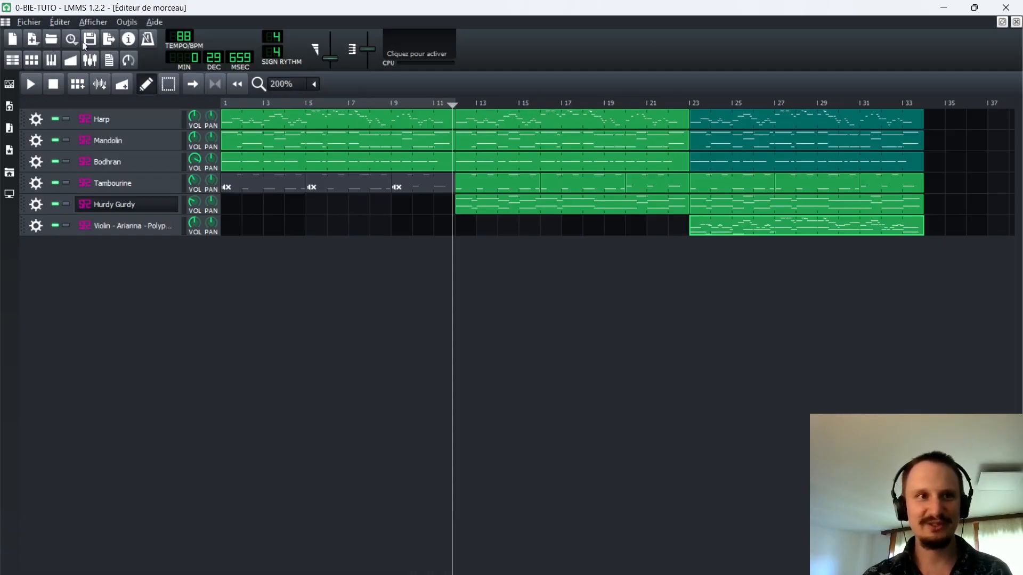
click(1001, 22)
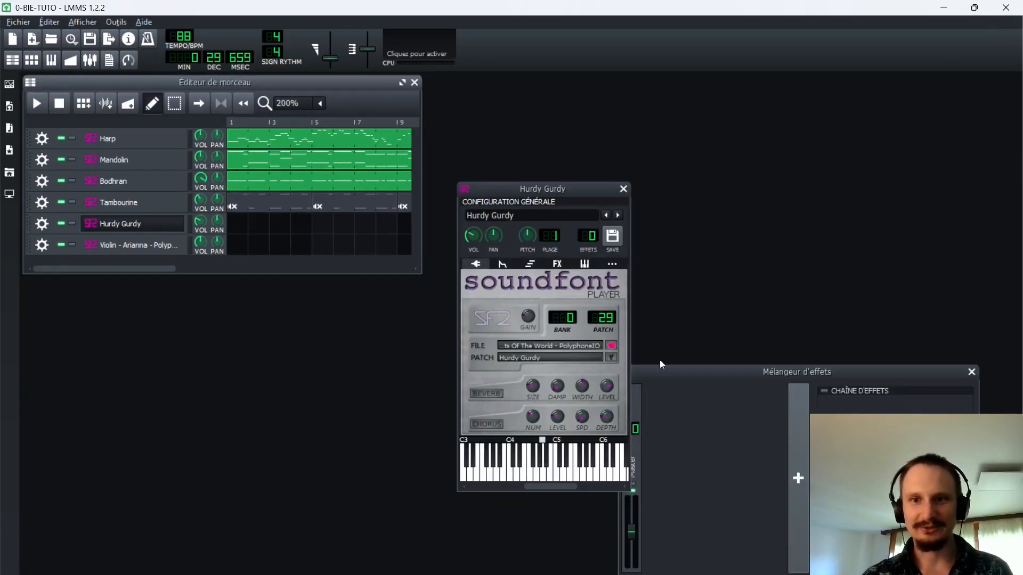
click(624, 189)
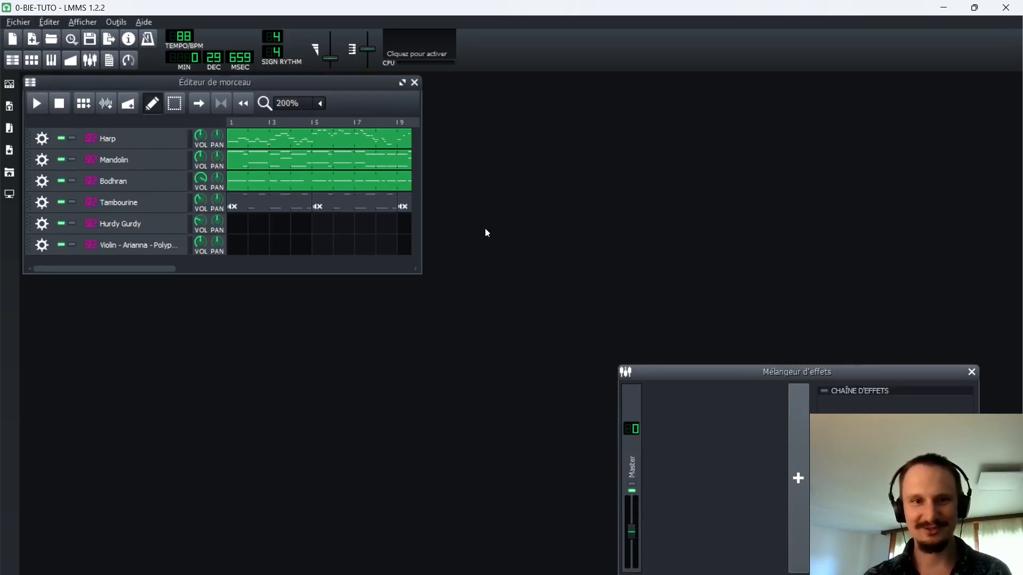
Enlarge the song editor to show all tracks through bar 35, and set the master volume to about 76%
drag(422, 280, 970, 349)
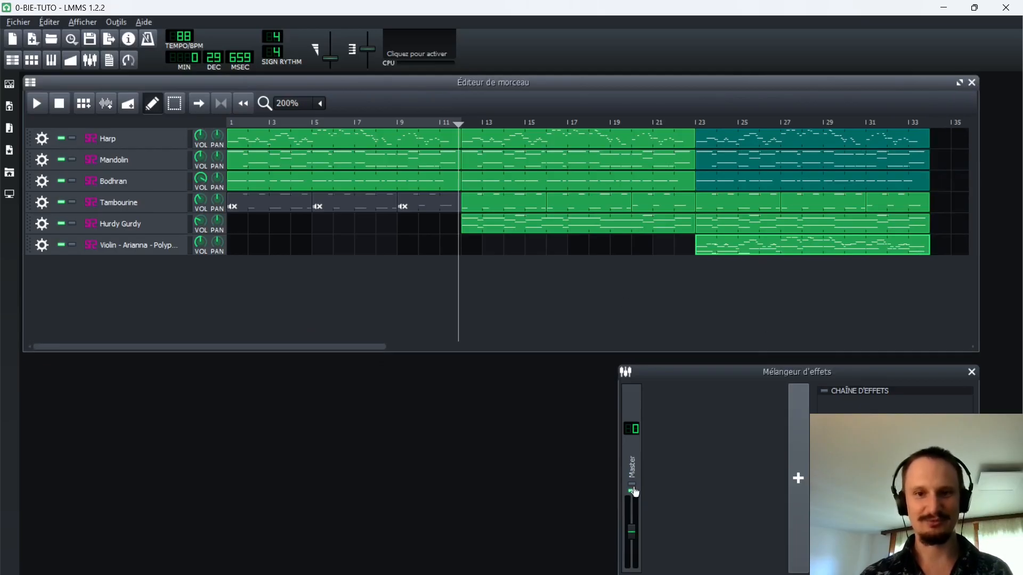
drag(333, 56, 328, 61)
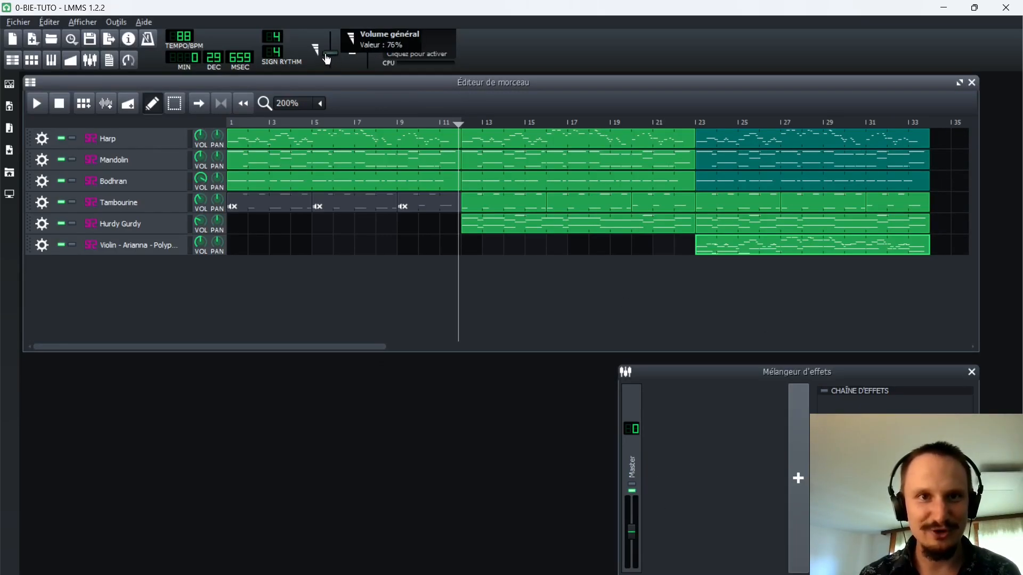
Play the song from just before bar 12 and lower the Hurdy Gurdy track's volume
drag(445, 124, 210, 119)
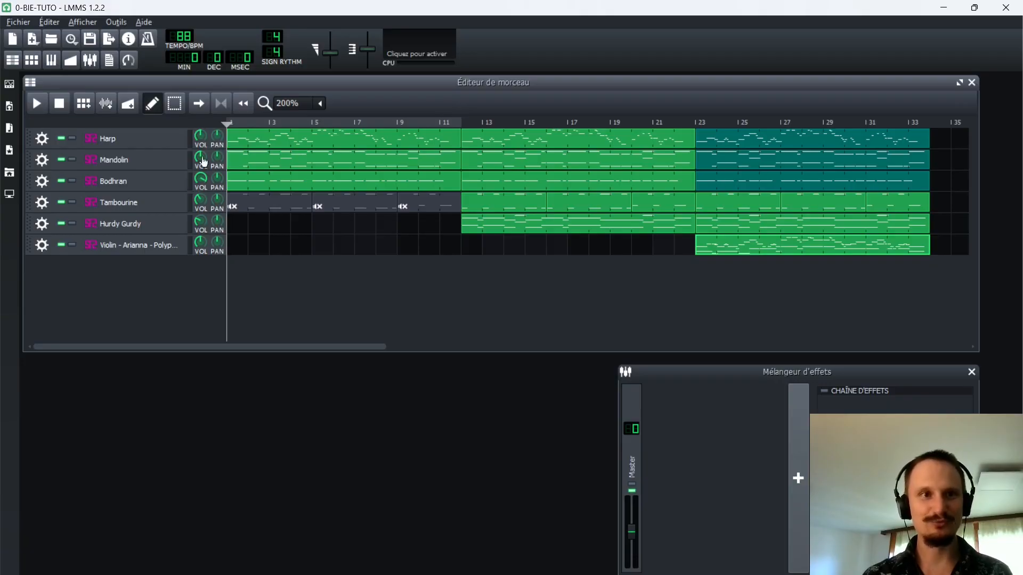
drag(443, 119, 454, 120)
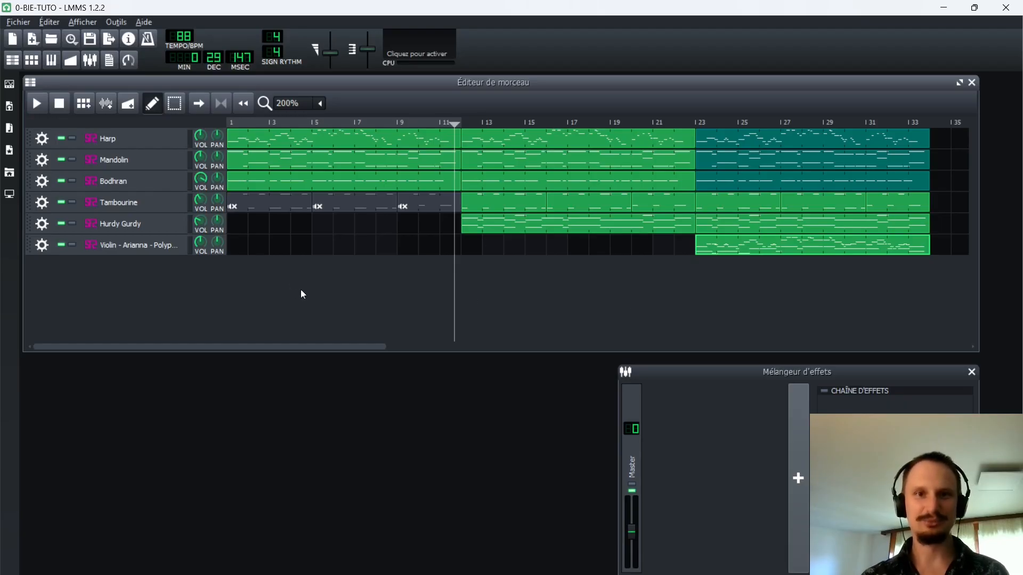
key(space)
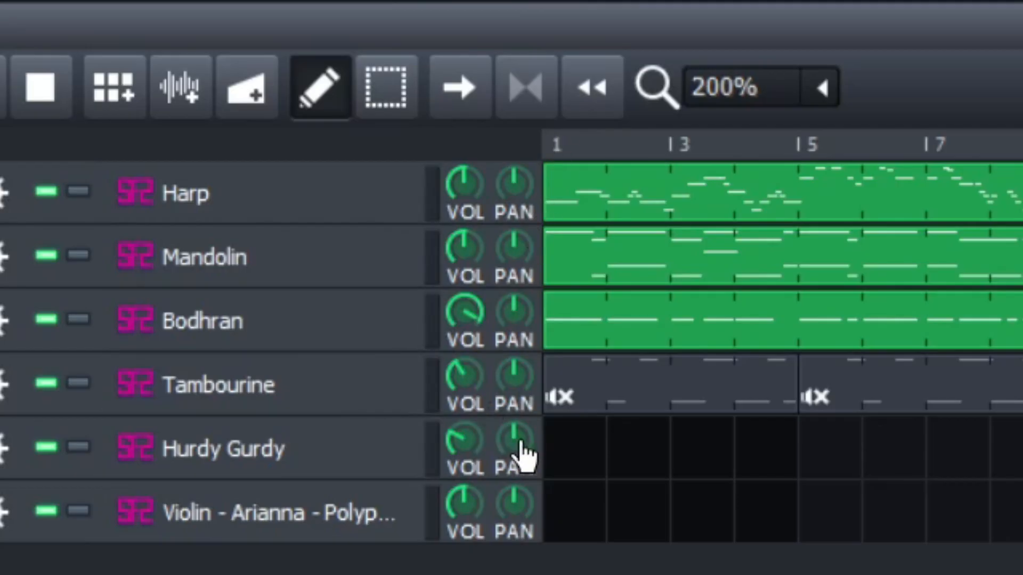
mouse_move(454, 458)
drag(454, 458, 453, 498)
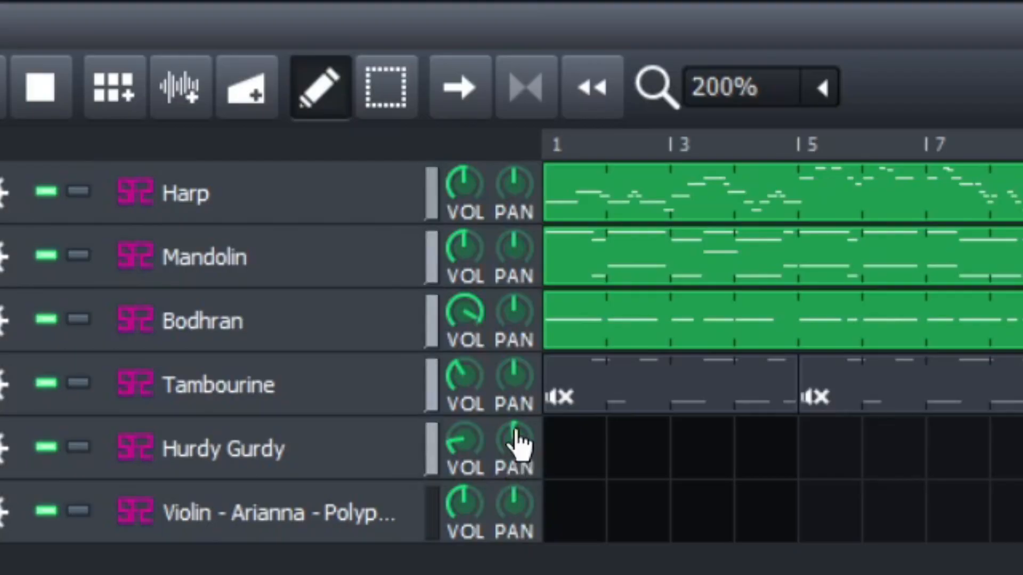
Pan the Mandolin track to -39.2% and the Harp track to 39.2%
drag(516, 269, 498, 354)
drag(532, 222, 544, 104)
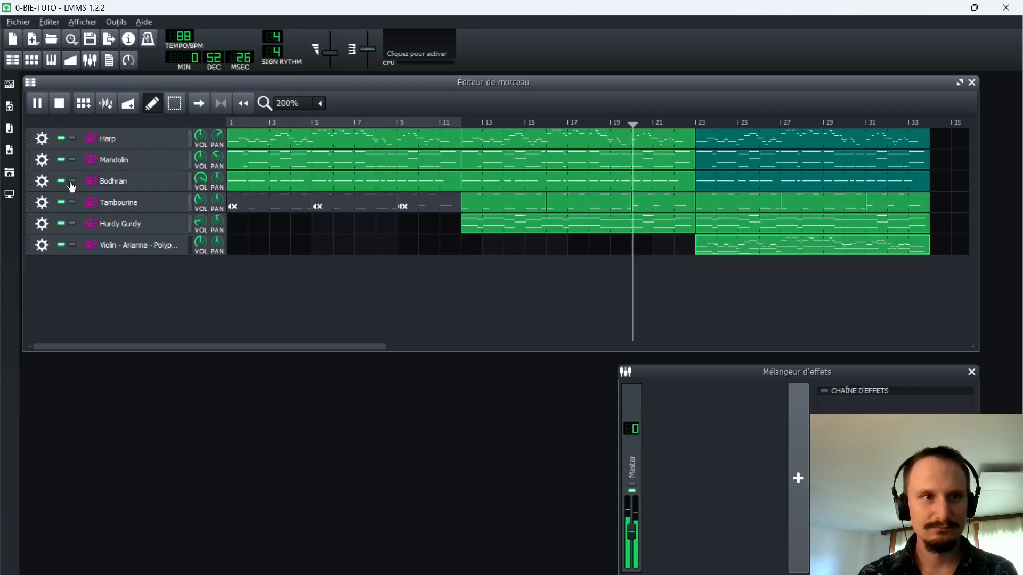
Compare the soloed Bodhran with the full mix during playback, and listen to the Mandolin soloed together with the Harp
click(79, 319)
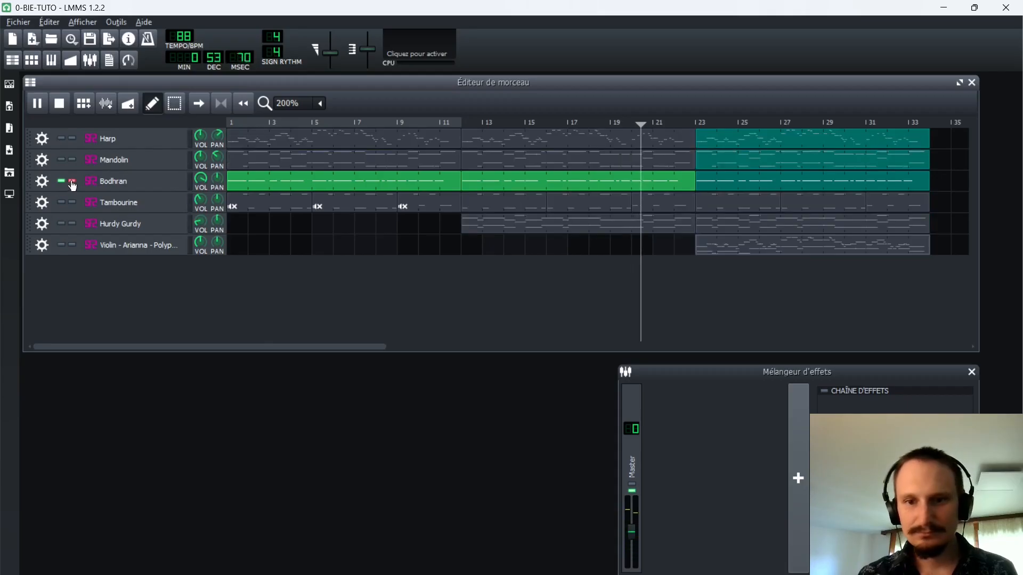
click(73, 185)
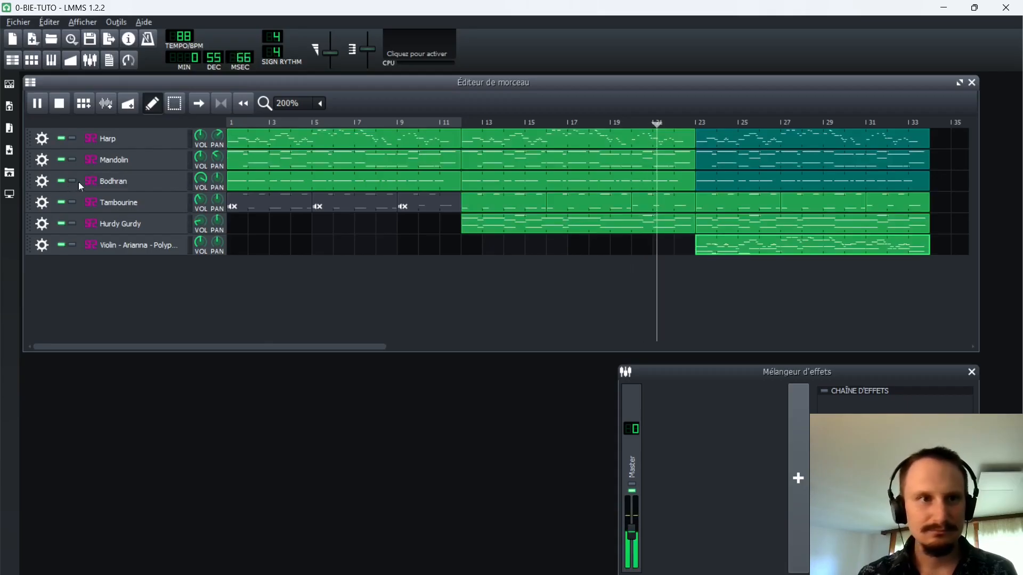
click(77, 184)
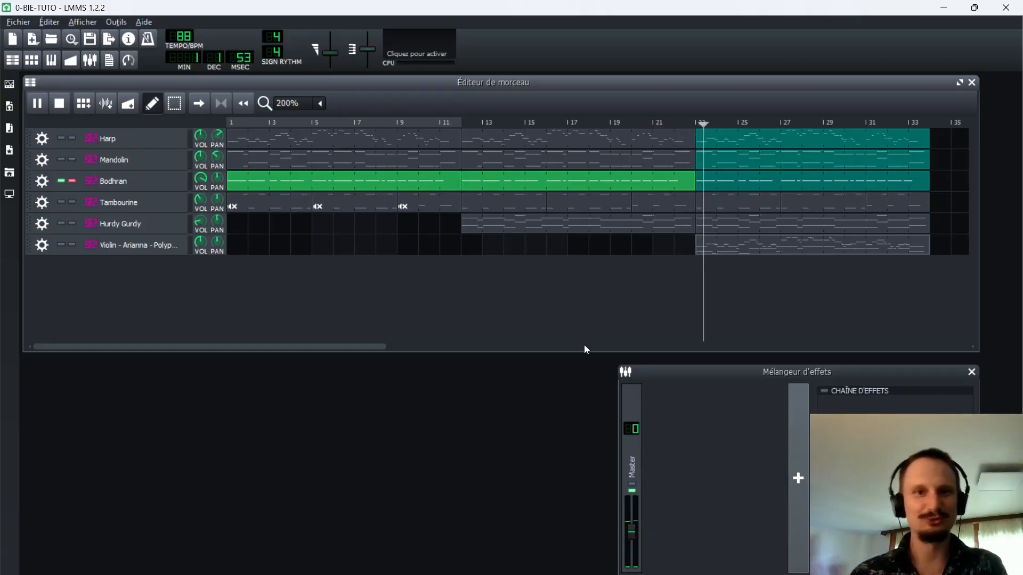
click(74, 182)
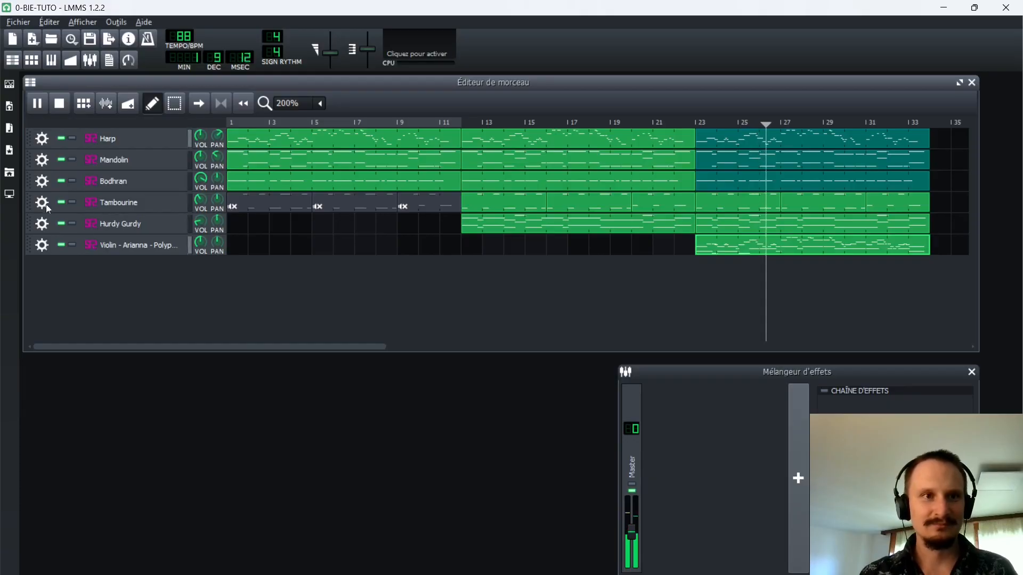
click(71, 182)
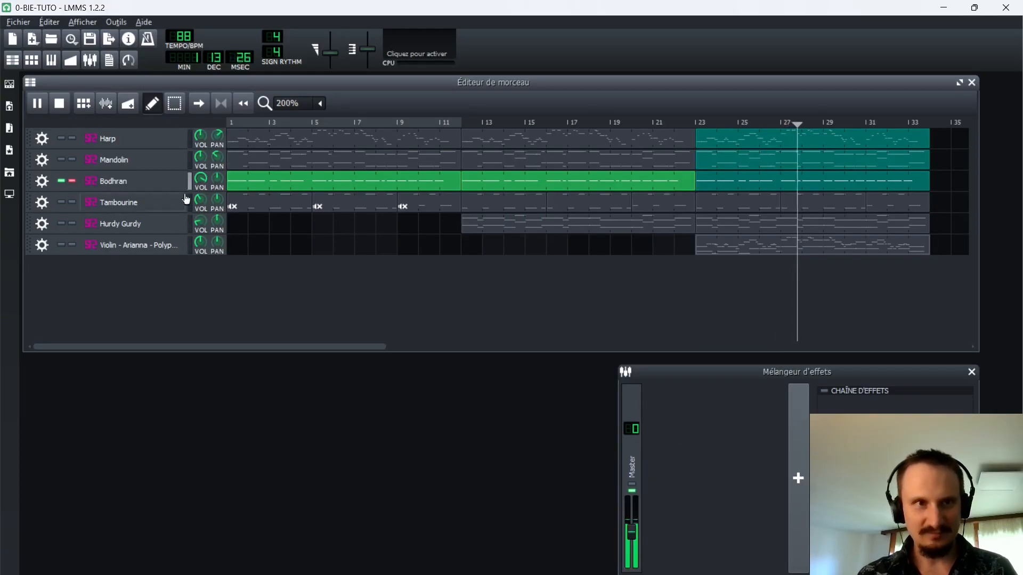
click(72, 160)
click(61, 138)
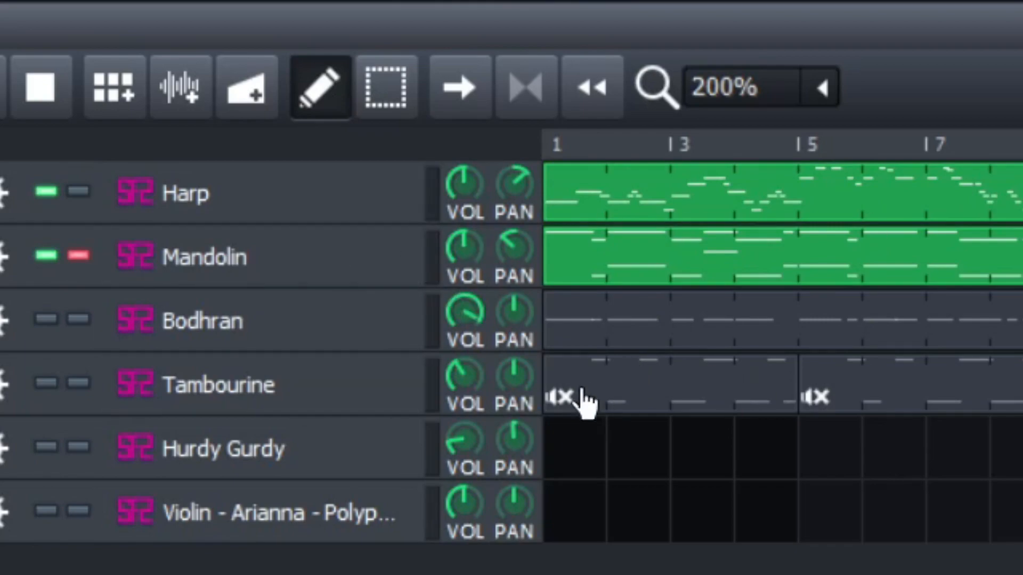
Pan the Tambourine and Hurdy Gurdy tracks slightly left and the Violin track slightly right
drag(506, 378, 487, 426)
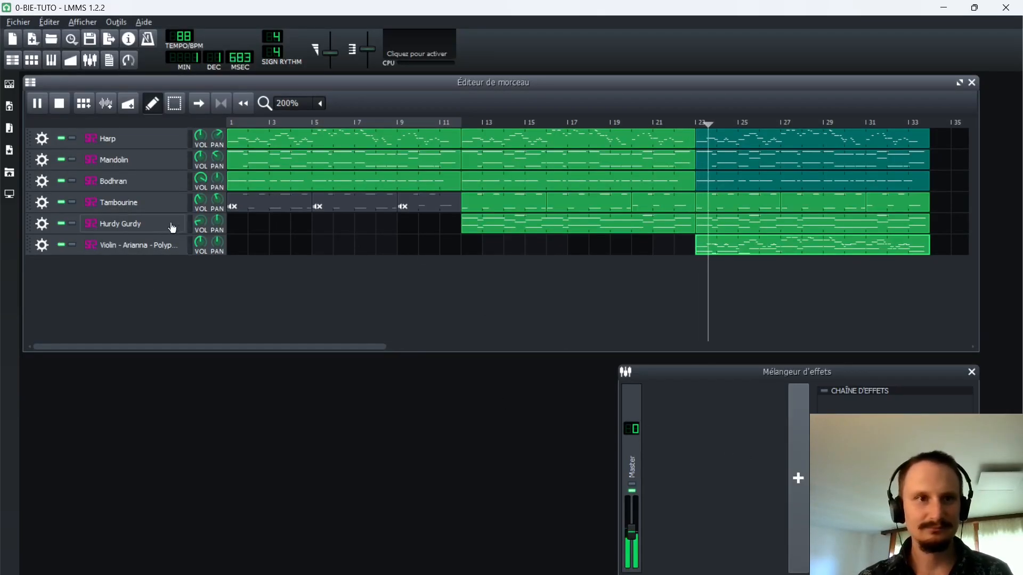
drag(217, 223, 215, 255)
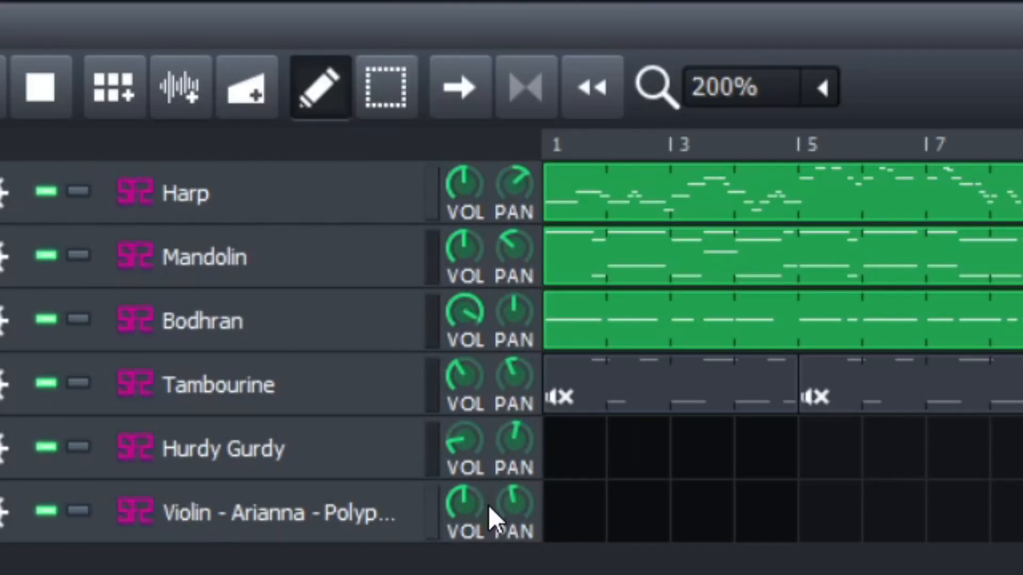
drag(513, 518, 474, 530)
click(506, 464)
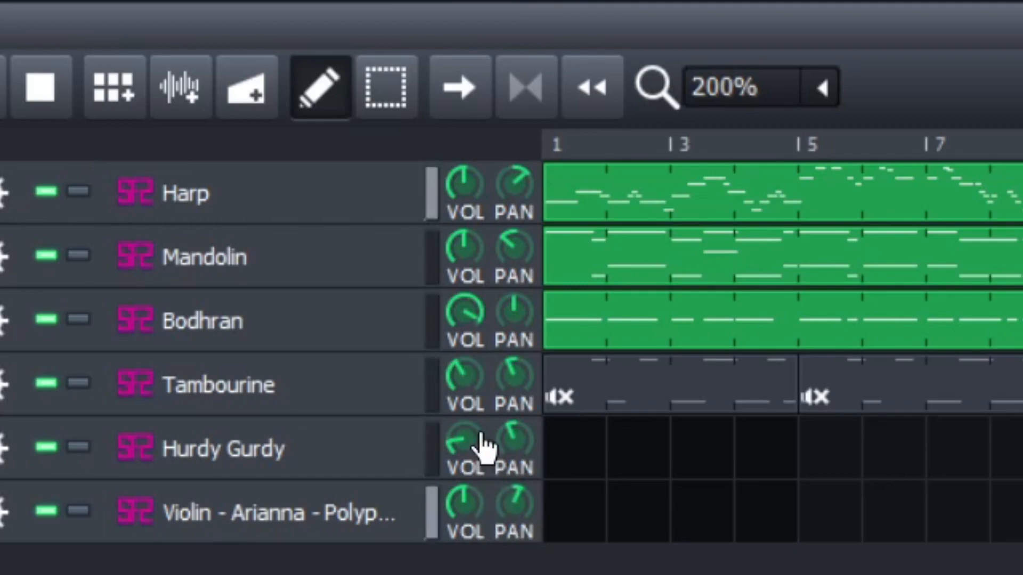
click(525, 445)
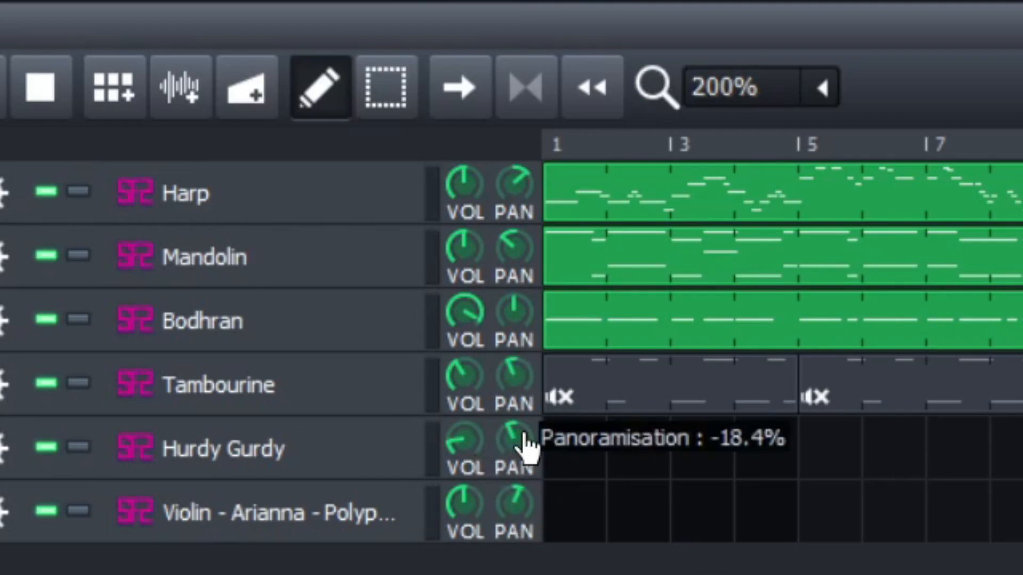
drag(519, 426, 517, 412)
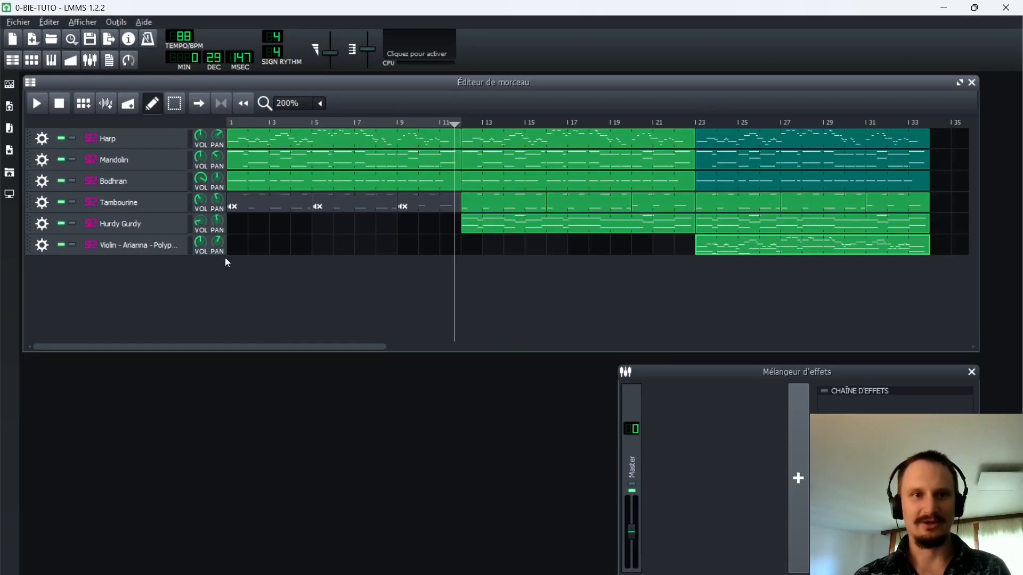
Check the panning values of the Harp, Mandolin and Tambourine tracks
mouse_move(218, 140)
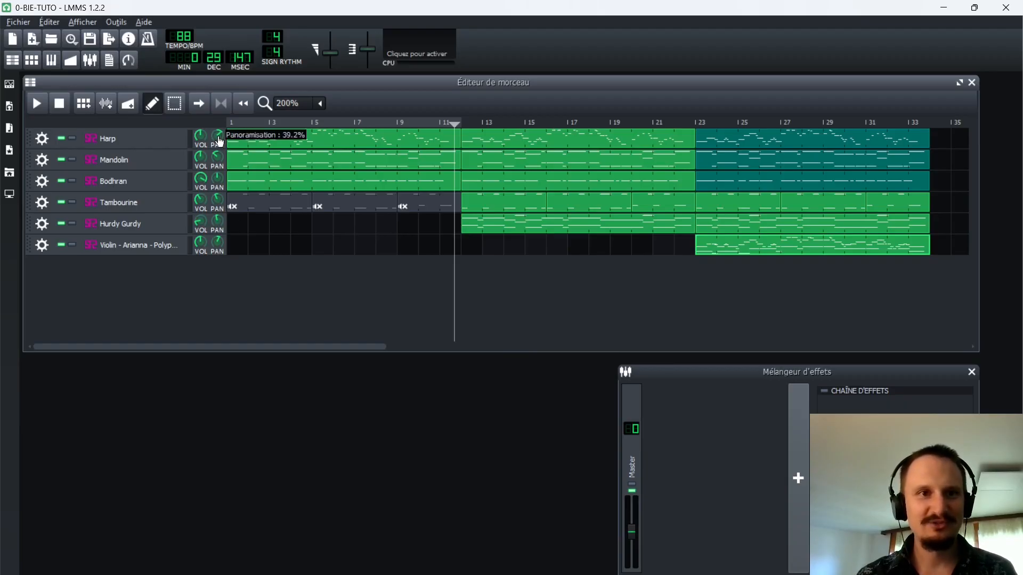
mouse_move(442, 243)
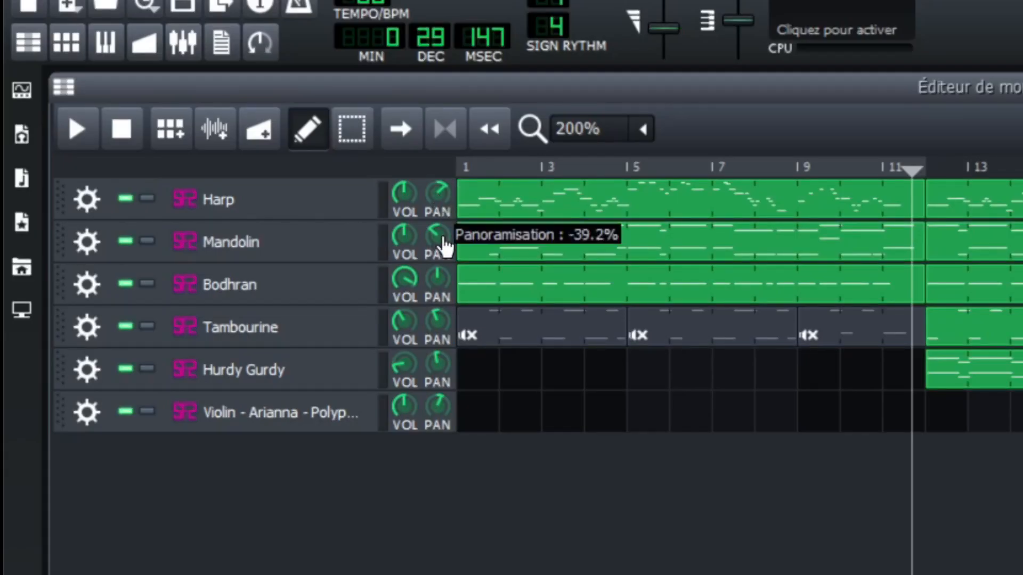
mouse_move(435, 334)
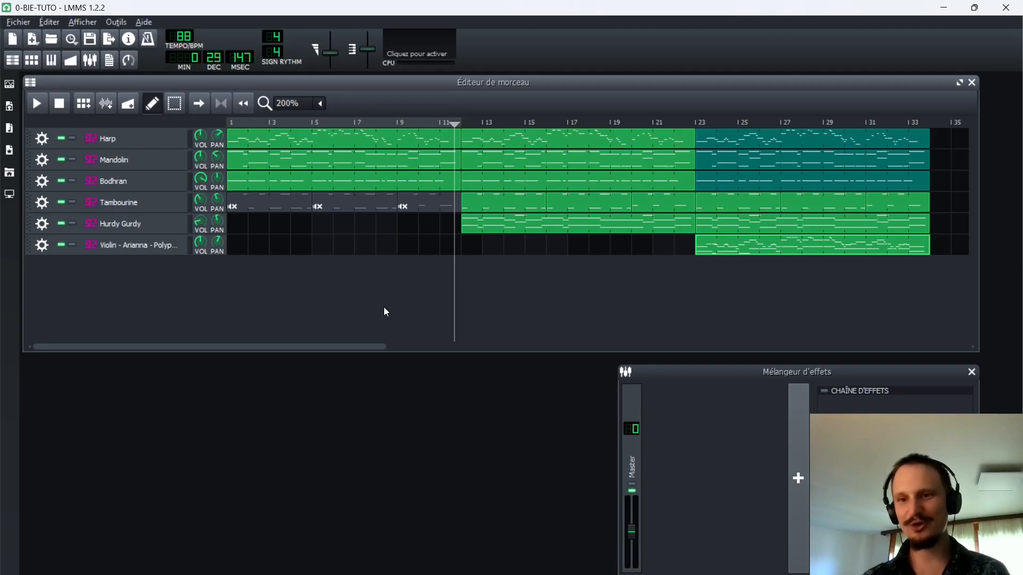
scroll(347, 347, down, 1)
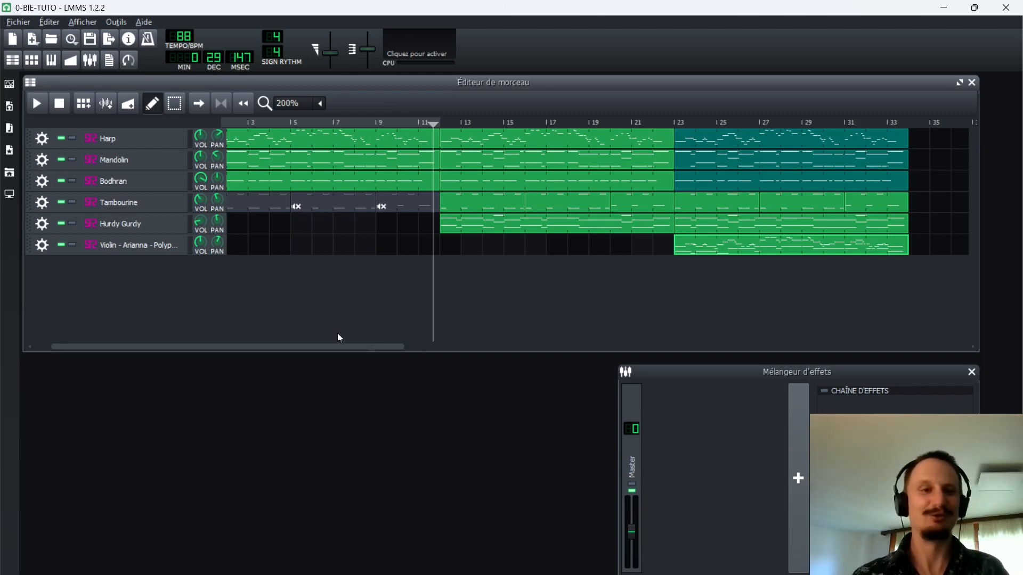
scroll(350, 347, up, 1)
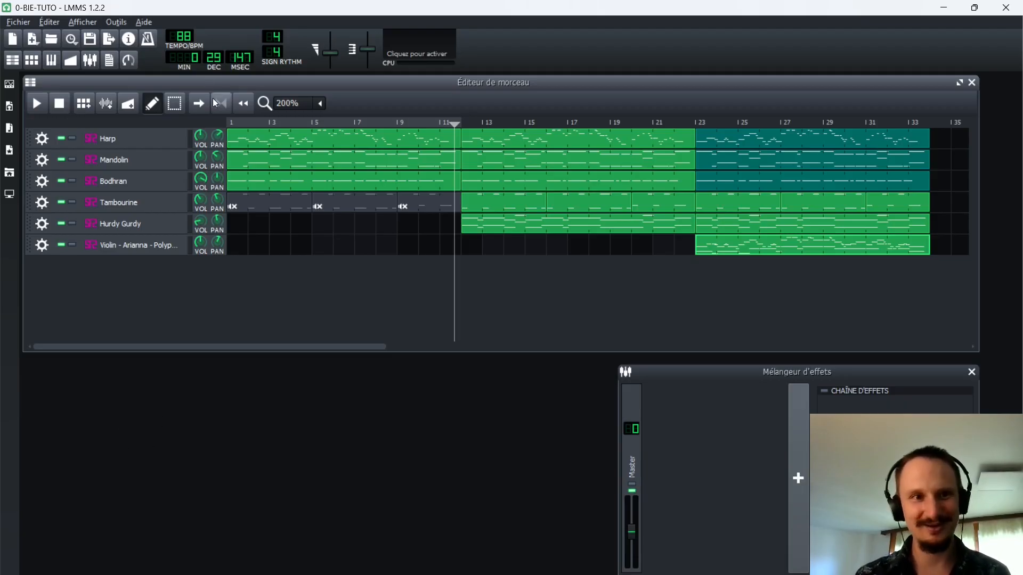
View the Bodhran's effects chain, solo the Bodhran track and play it from bar 1
click(135, 185)
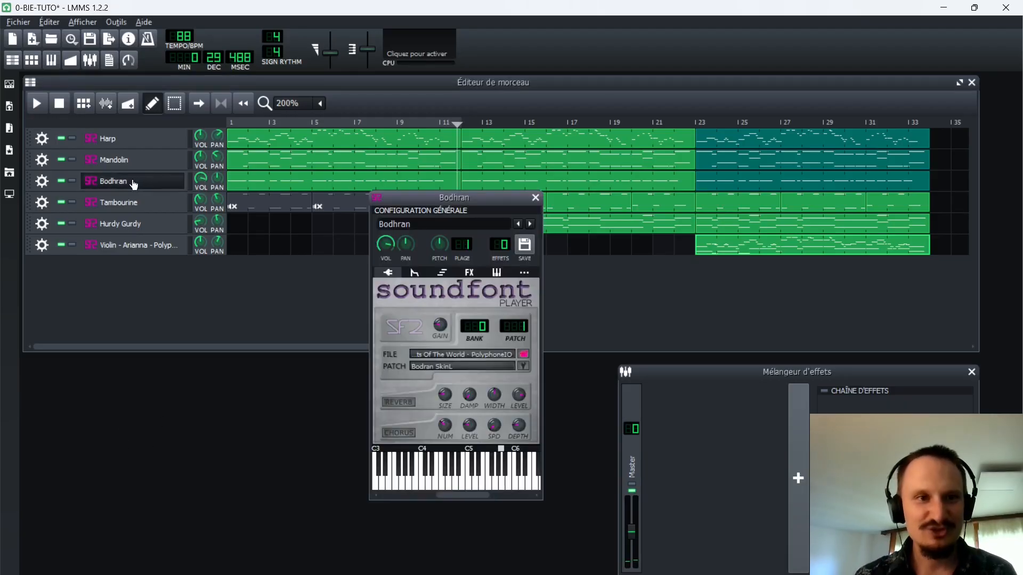
click(470, 273)
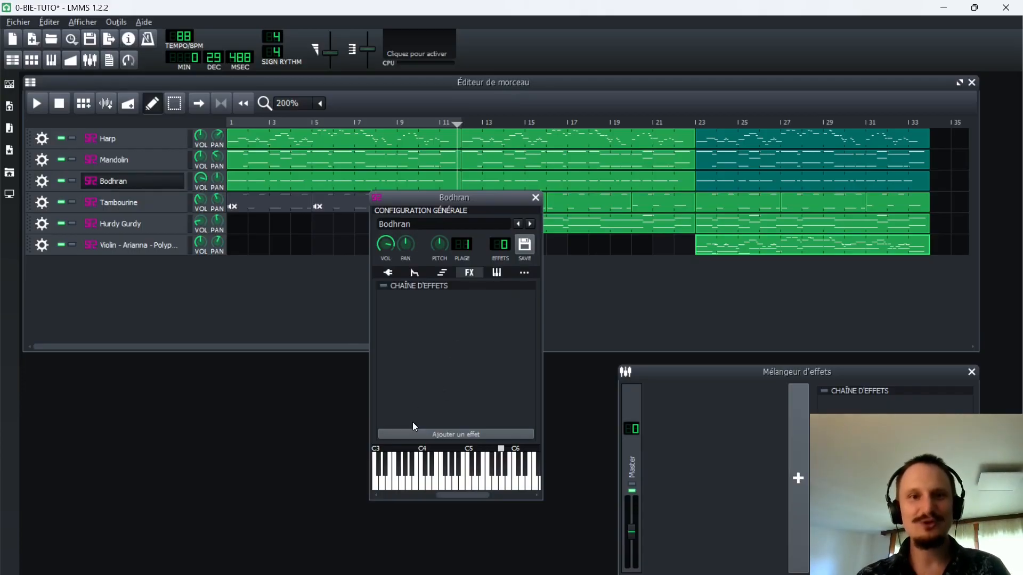
click(73, 181)
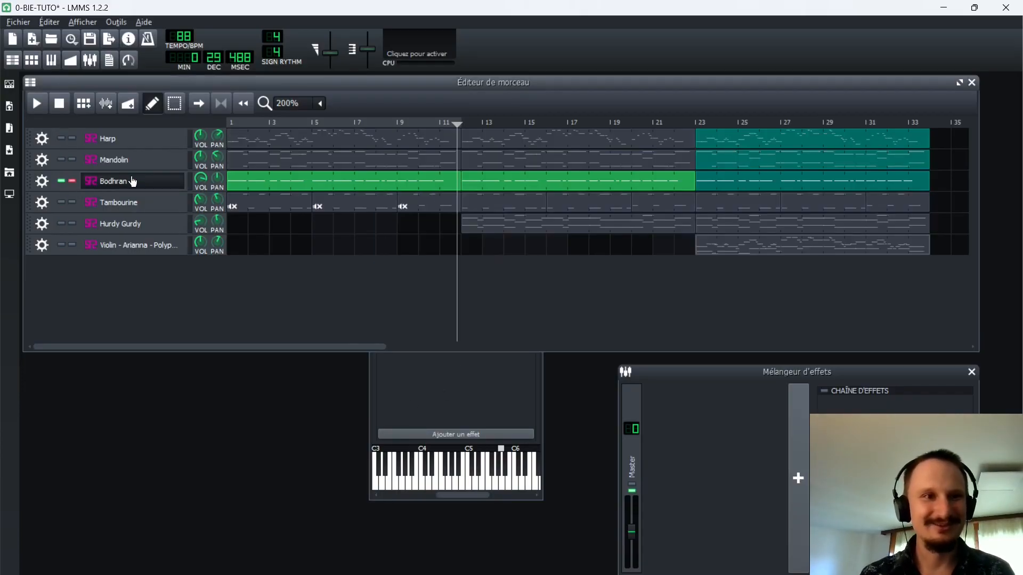
click(119, 187)
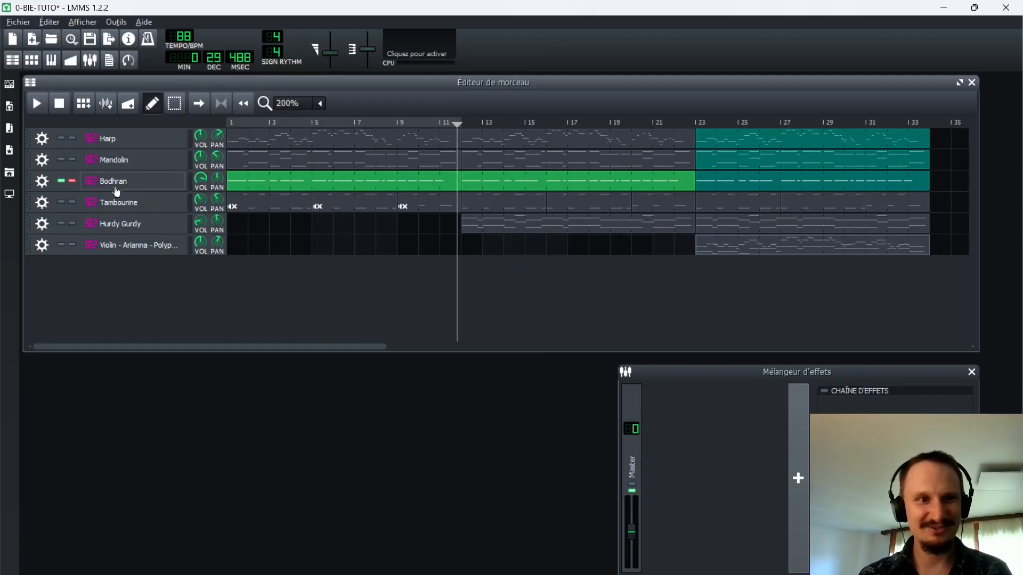
key(space)
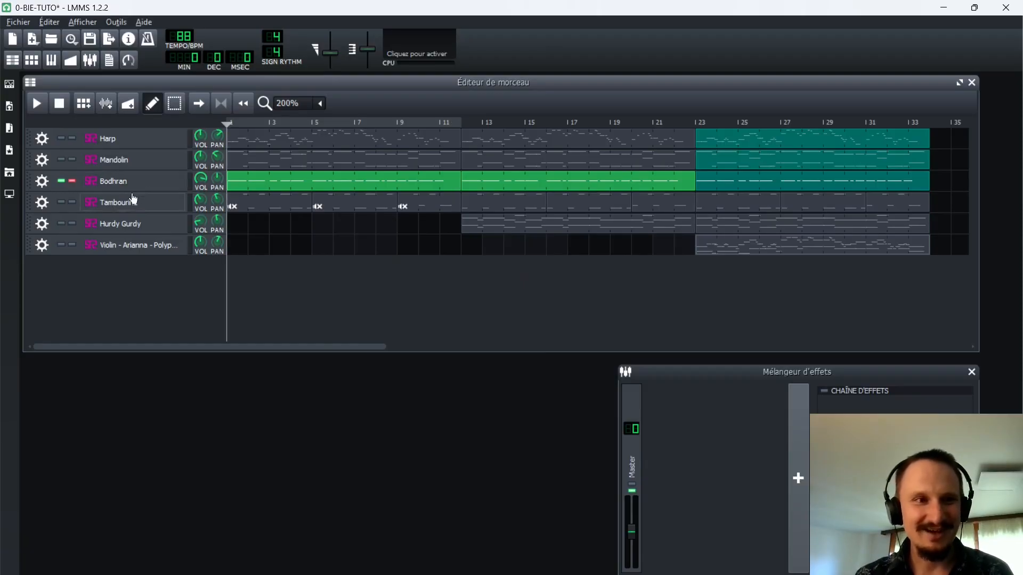
key(space)
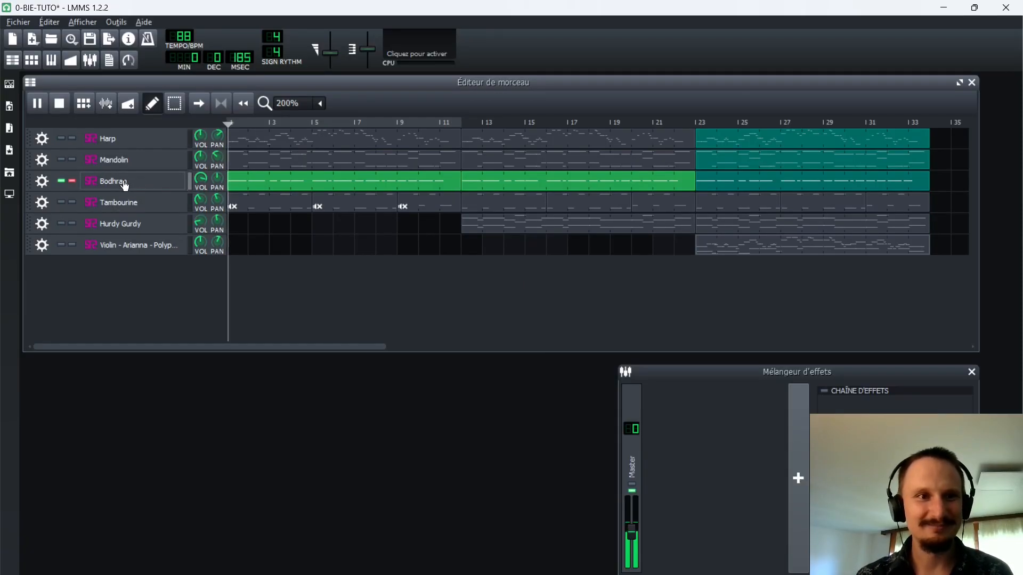
Add the C* Eq - 10-band equalizer to the Bodhran's effects chain
click(125, 185)
click(473, 274)
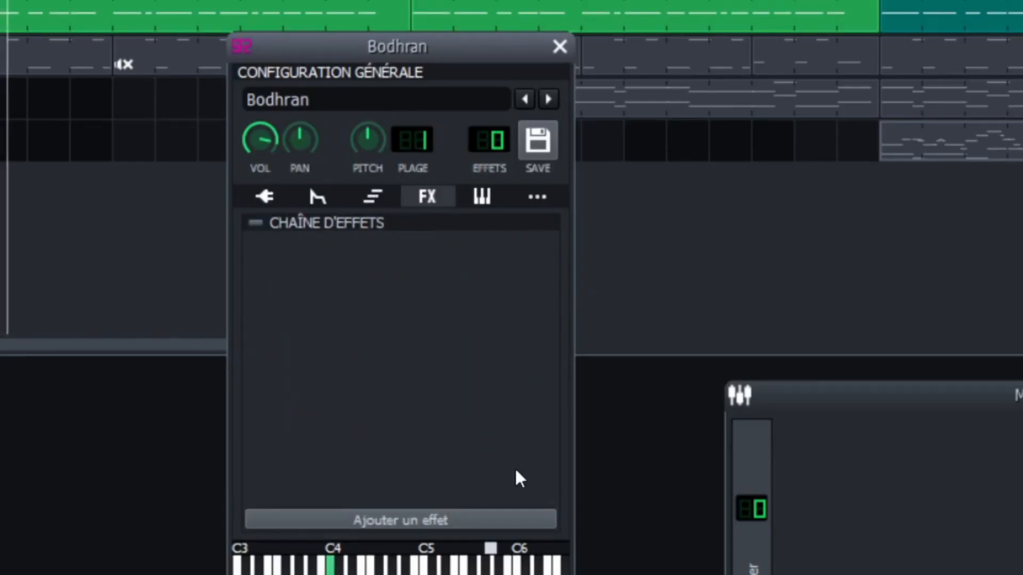
click(426, 523)
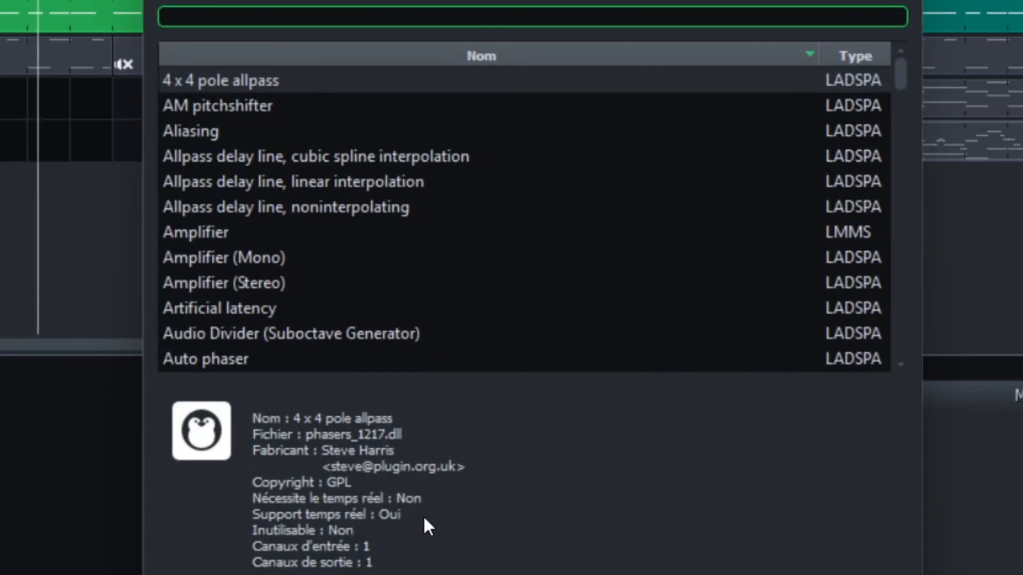
text(eq)
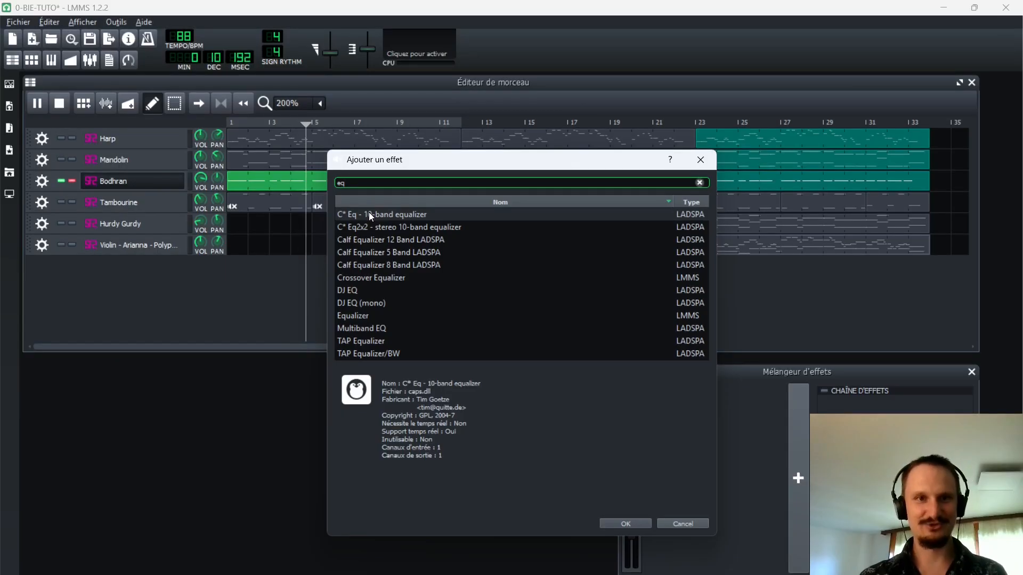
double_click(369, 212)
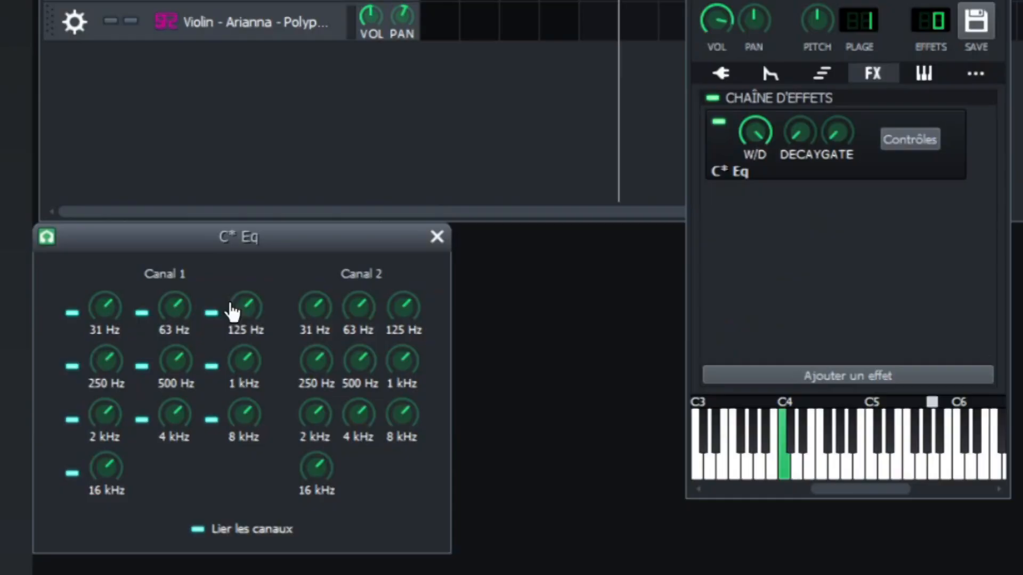
Slightly reduce the Bodhran equalizer's 63 Hz and 125 Hz bands and boost its 1 kHz and 8 kHz bands
drag(175, 307, 175, 318)
drag(245, 307, 245, 318)
drag(254, 414, 255, 425)
drag(261, 360, 261, 370)
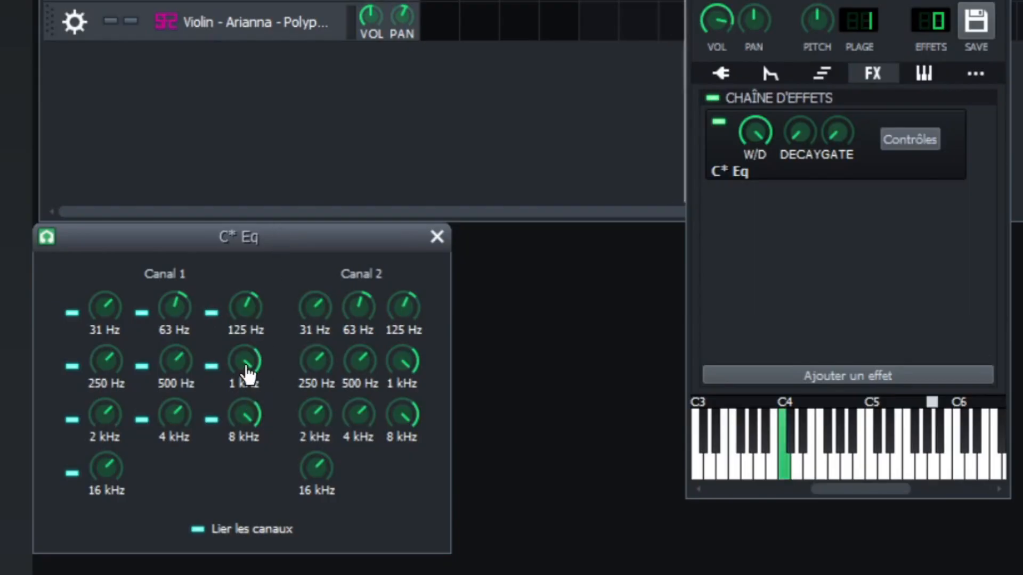
drag(251, 373, 244, 485)
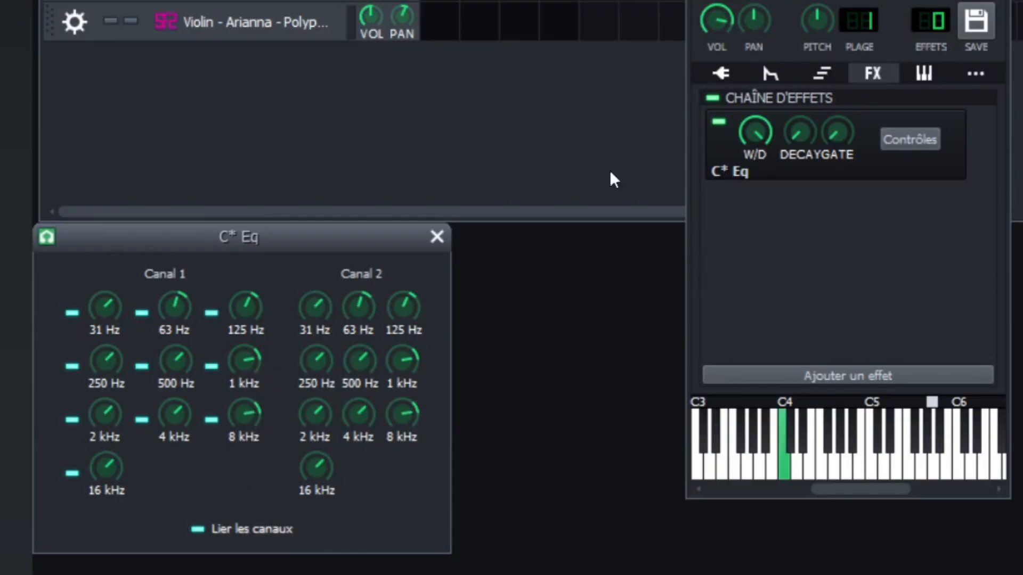
Replay the Bodhran, slightly lower its equalizer's 1 kHz band, raise the 2 kHz and 16 kHz bands, and close the equalizer controls
click(847, 2)
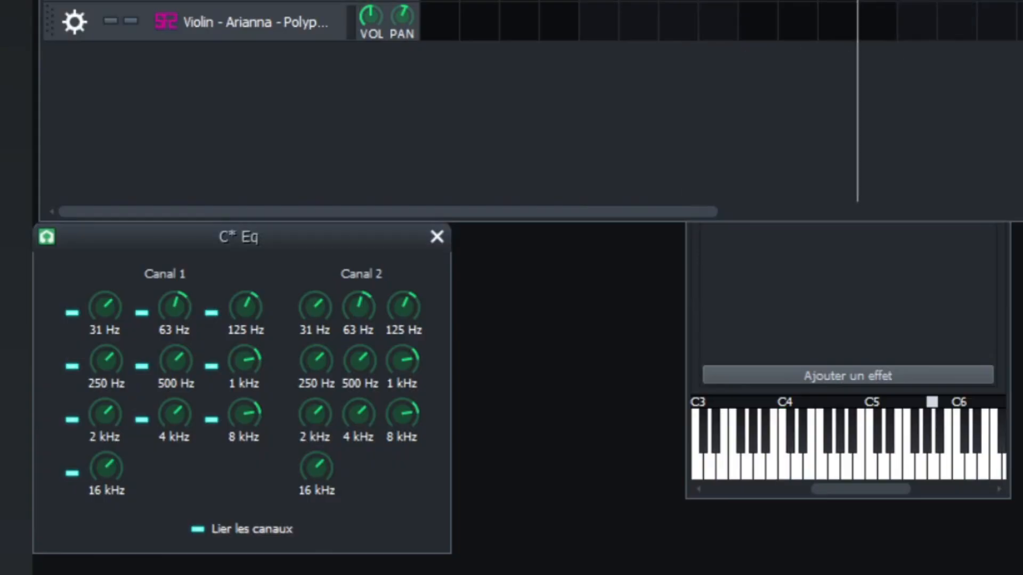
click(825, 291)
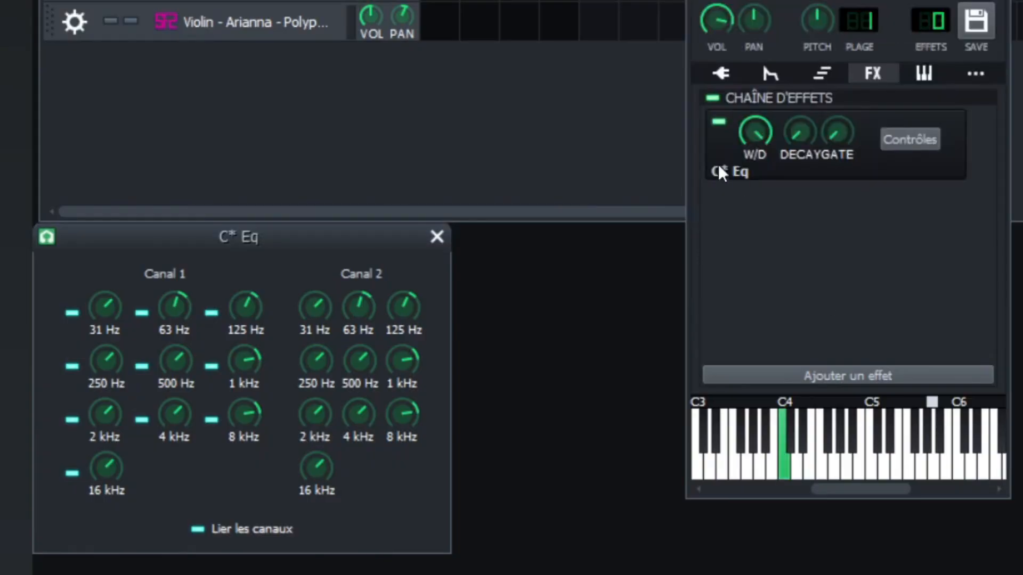
click(719, 122)
drag(424, 385, 379, 398)
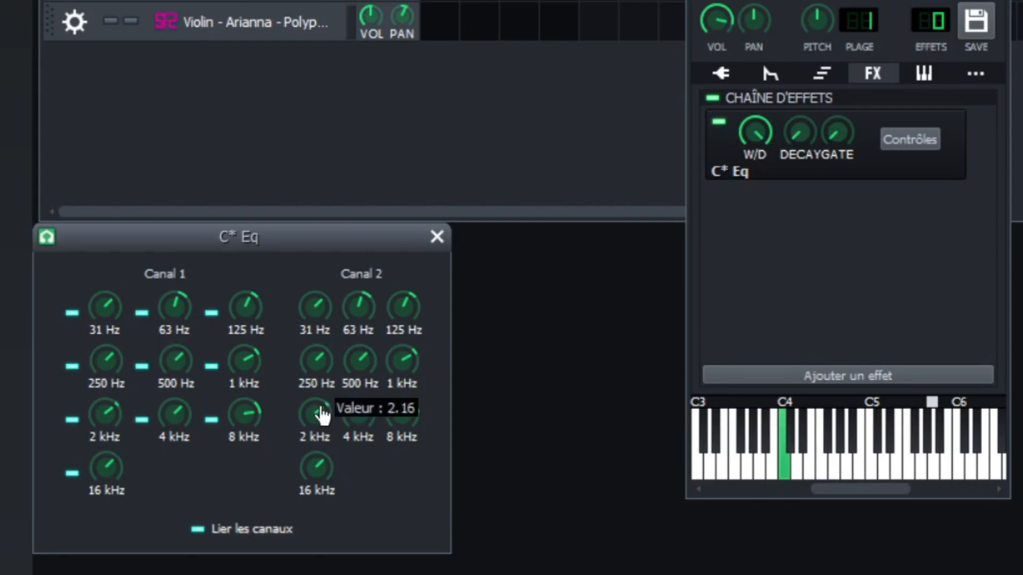
drag(322, 415, 333, 428)
drag(332, 473, 376, 377)
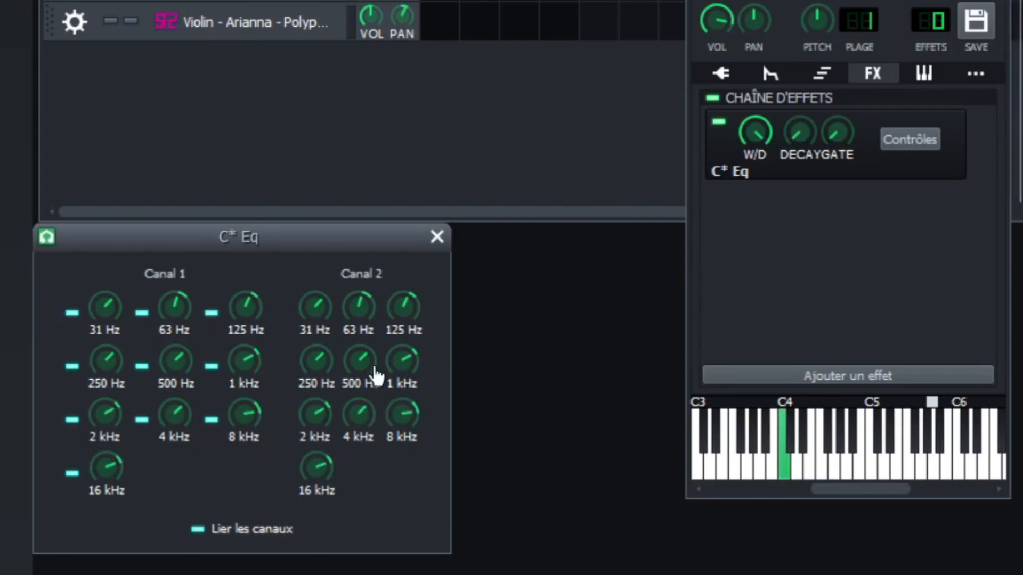
click(436, 237)
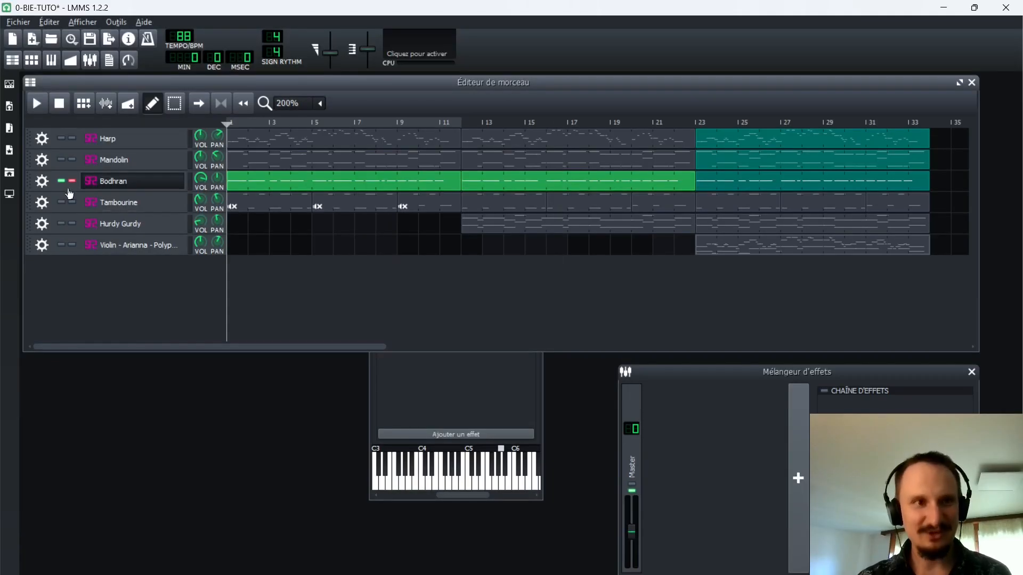
Unsolo the Bodhran, play the full song from just before bar 12 and raise the Bodhran's volume
click(72, 181)
click(457, 123)
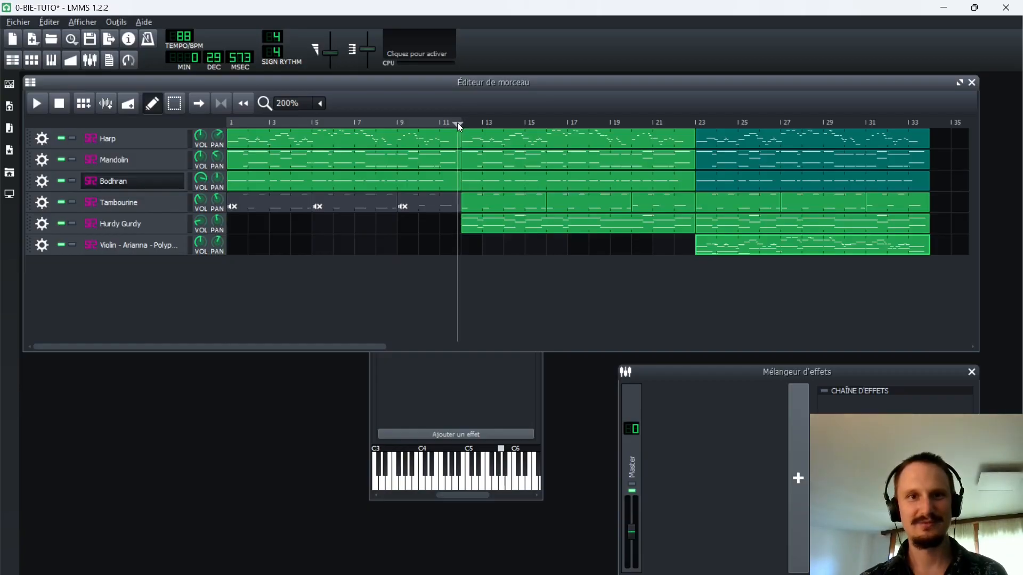
key(space)
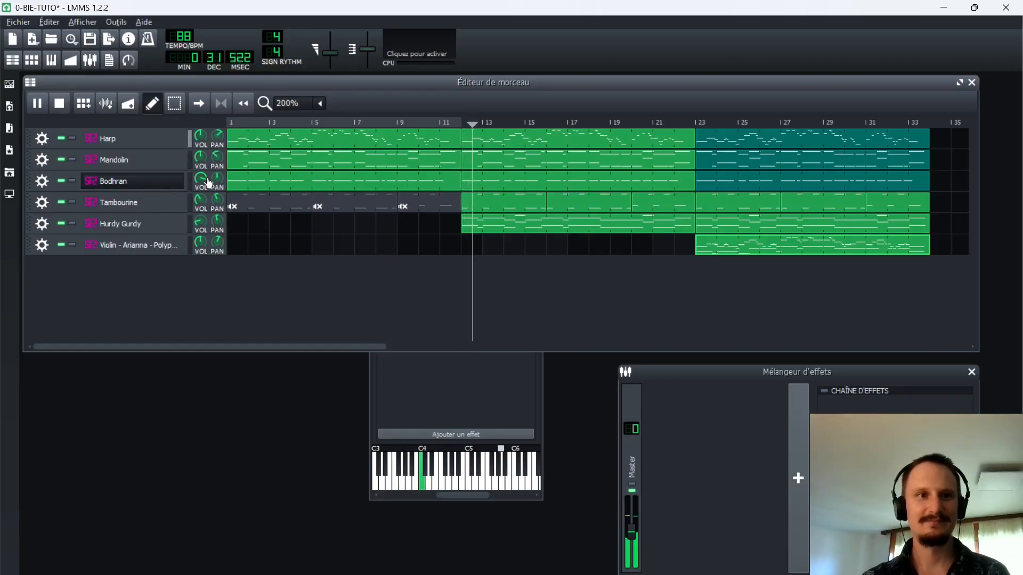
click(440, 400)
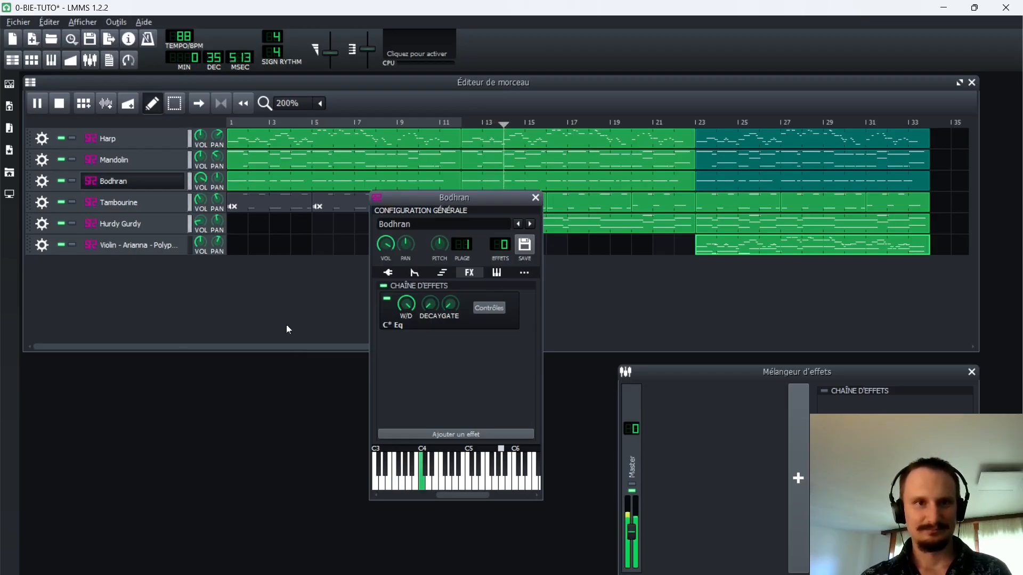
click(285, 299)
key(space)
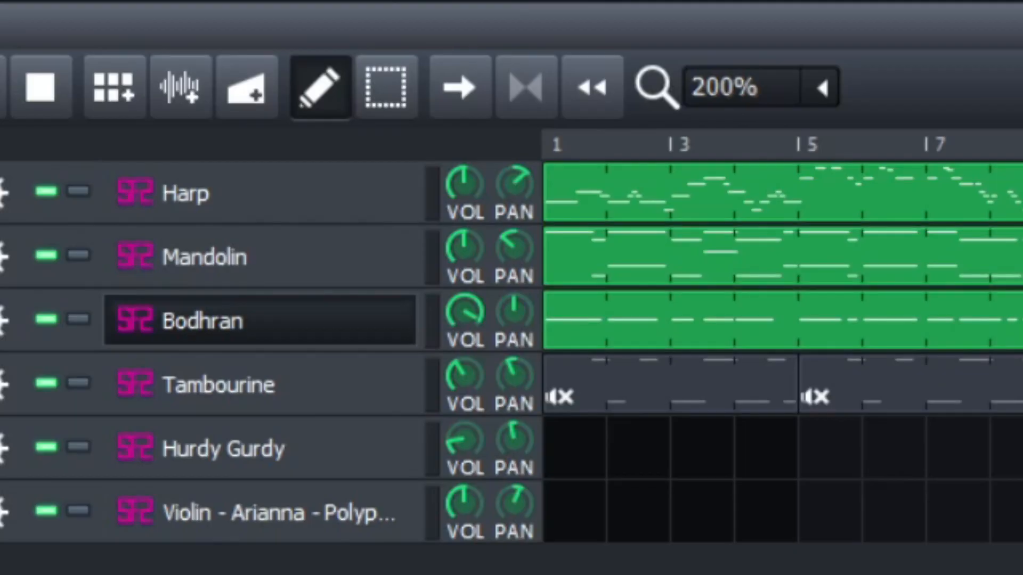
Lower the volumes of the Harp, Mandolin, Tambourine, Hurdy Gurdy and Violin tracks while keeping the Bodhran loud
drag(456, 311, 464, 291)
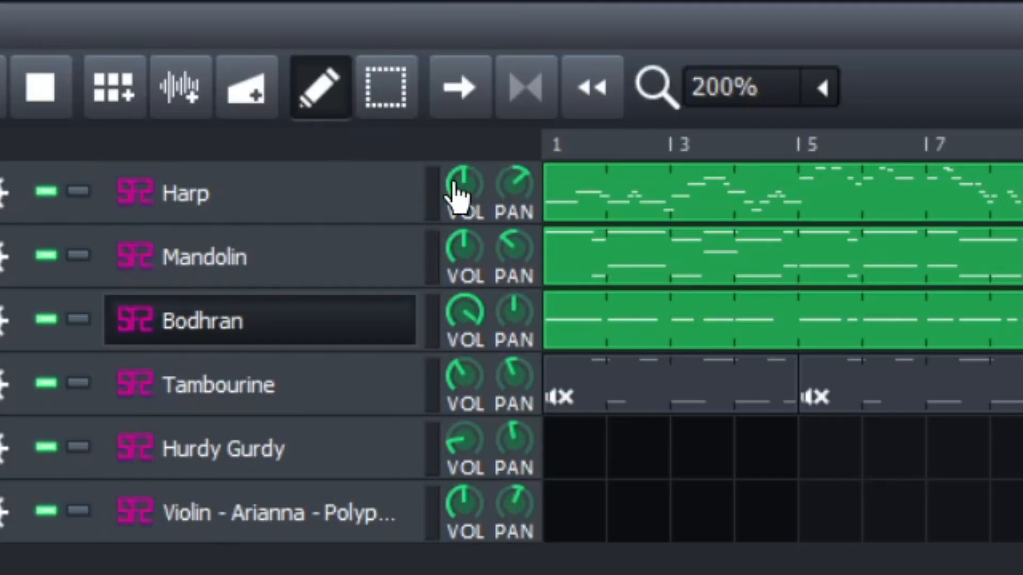
mouse_move(469, 198)
drag(469, 198, 478, 329)
drag(470, 380, 462, 484)
mouse_move(480, 439)
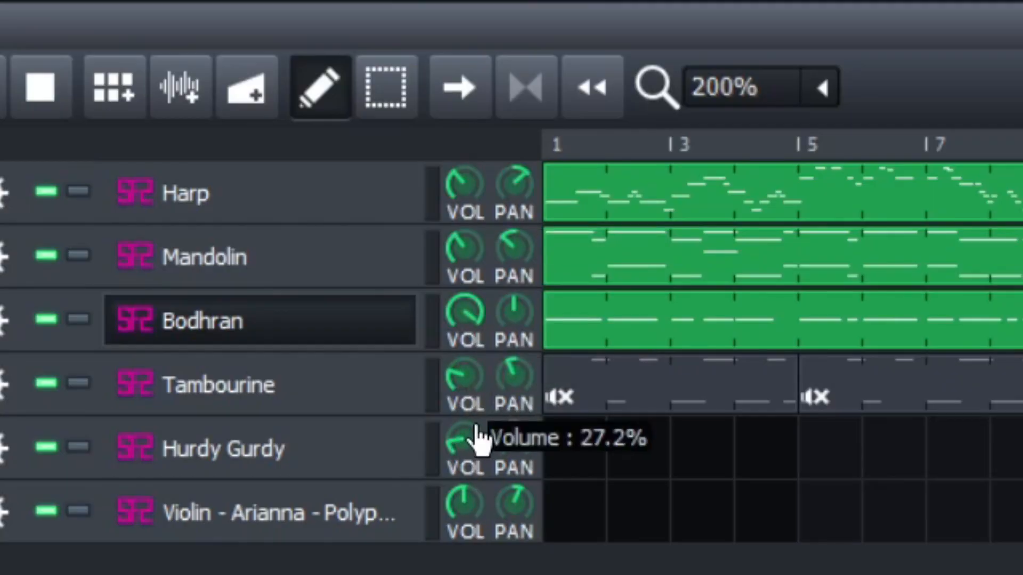
drag(479, 439, 482, 466)
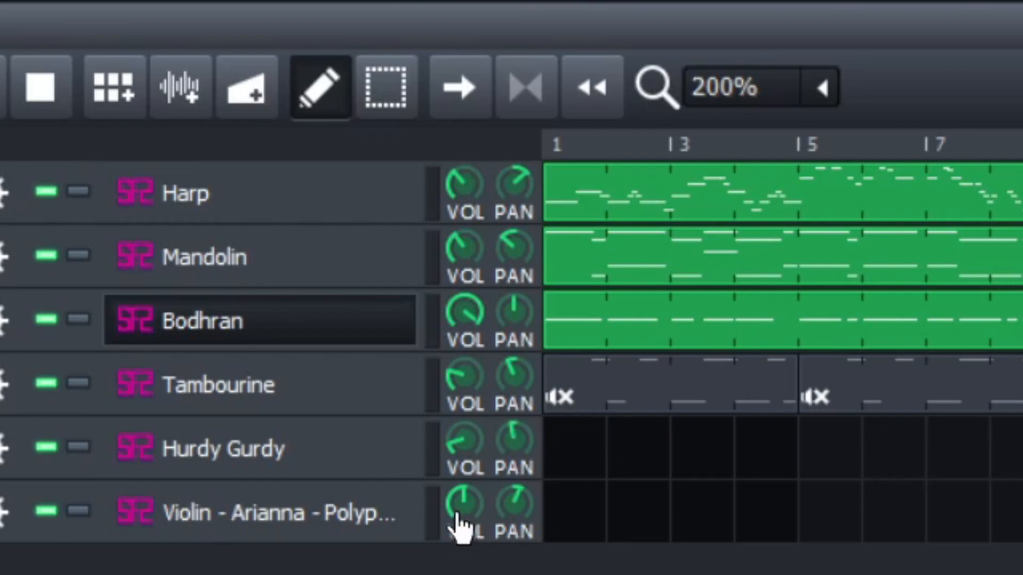
mouse_move(462, 516)
drag(462, 515, 457, 564)
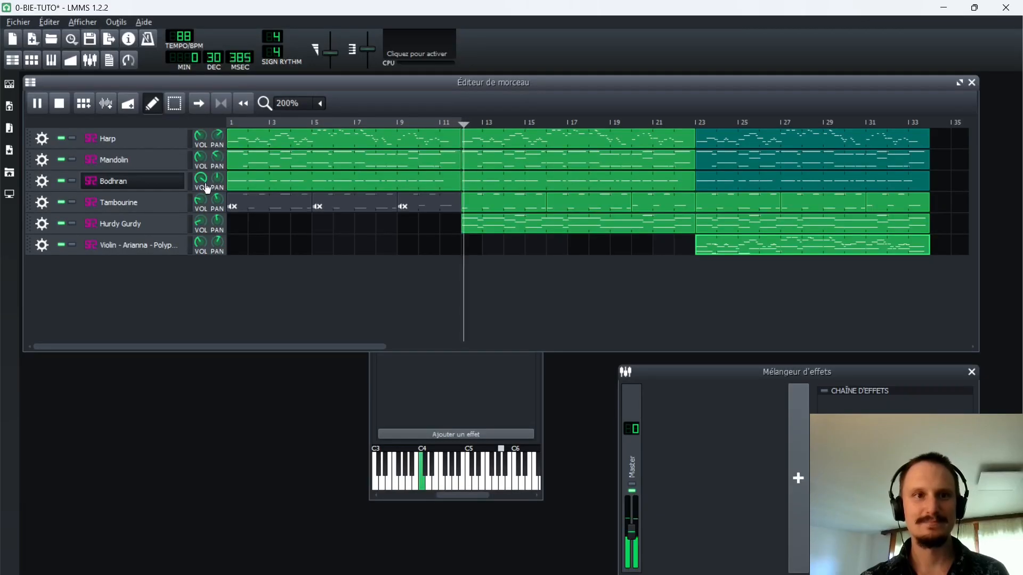
Slightly lower the Bodhran's volume during playback from bar 12, then stop the song
click(449, 392)
drag(205, 181, 202, 202)
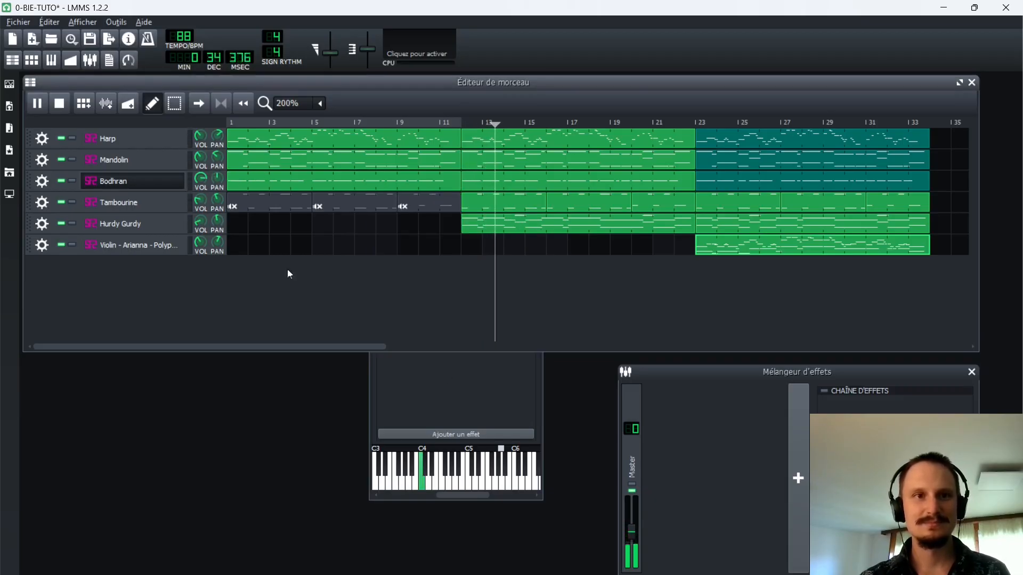
click(447, 388)
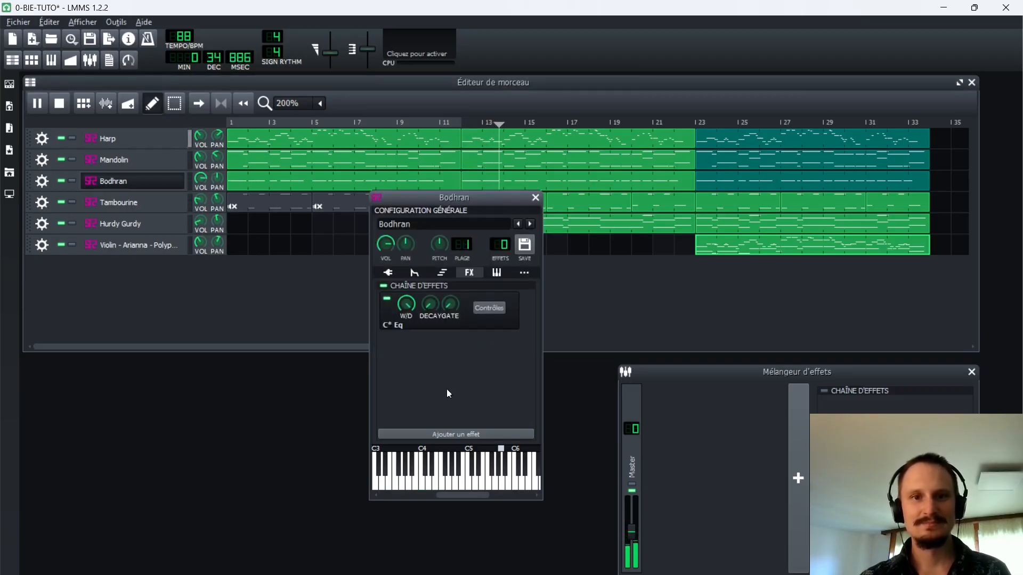
click(338, 307)
key(space)
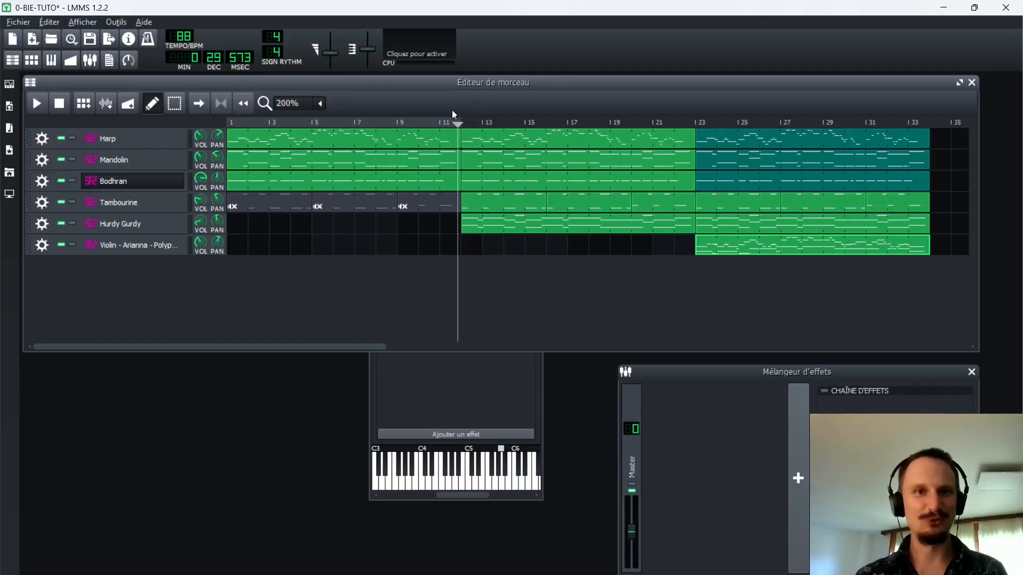
Replay the song from just before bar 12 to check the Master level and set the master volume to 96%
drag(458, 127, 457, 129)
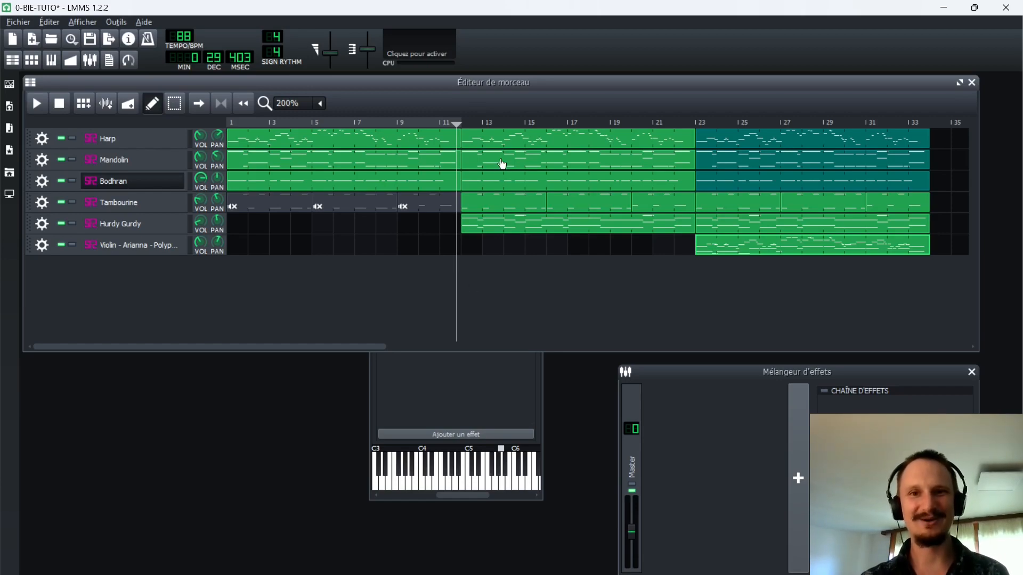
drag(455, 119, 462, 124)
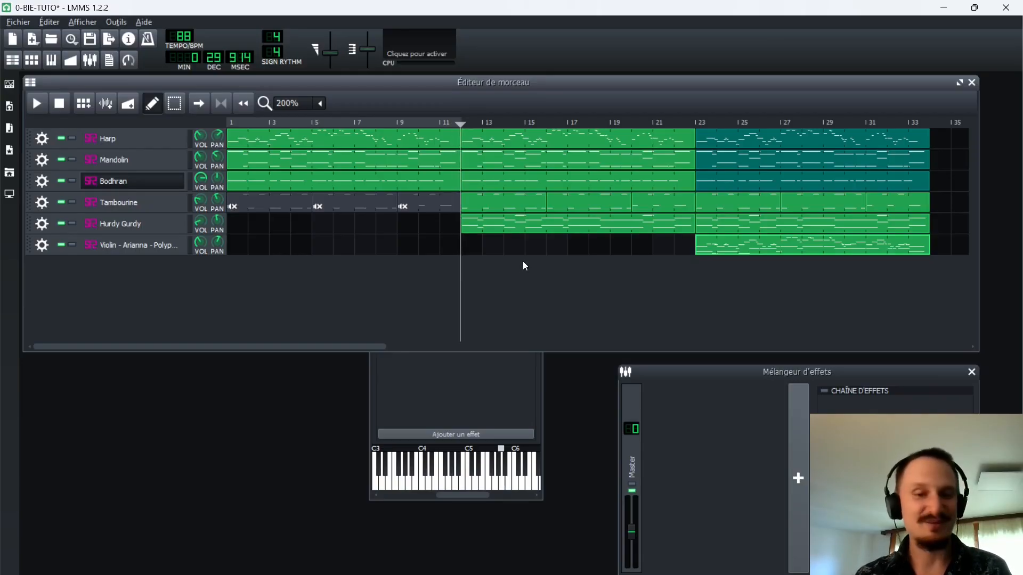
drag(459, 118, 461, 132)
key(space)
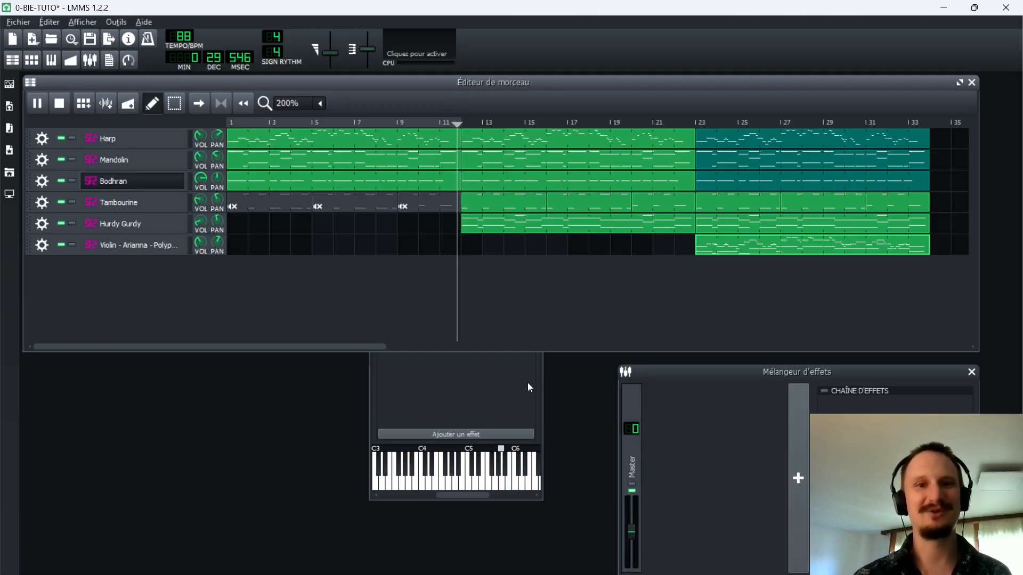
drag(331, 54, 332, 58)
click(729, 449)
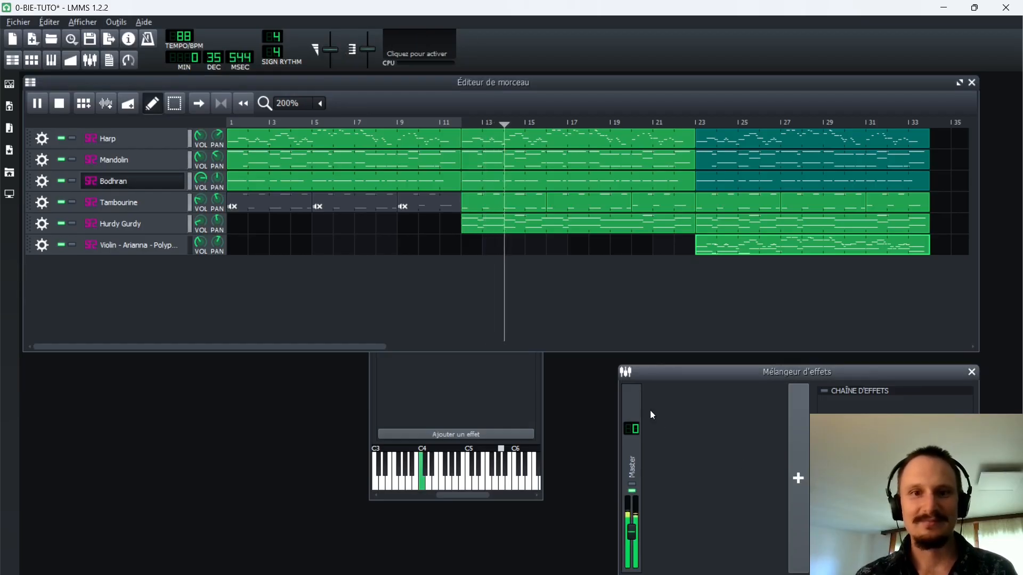
click(60, 104)
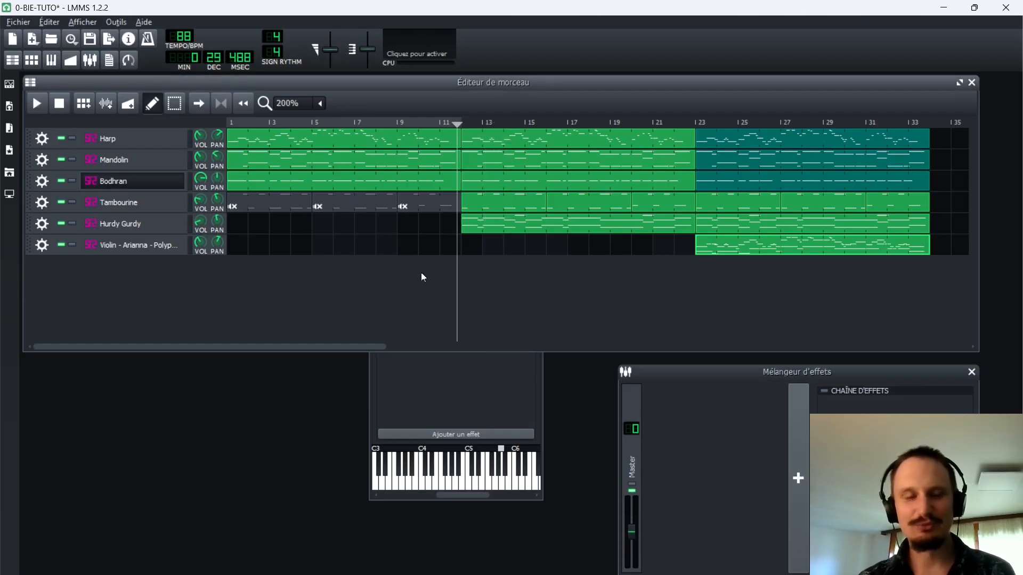
click(332, 51)
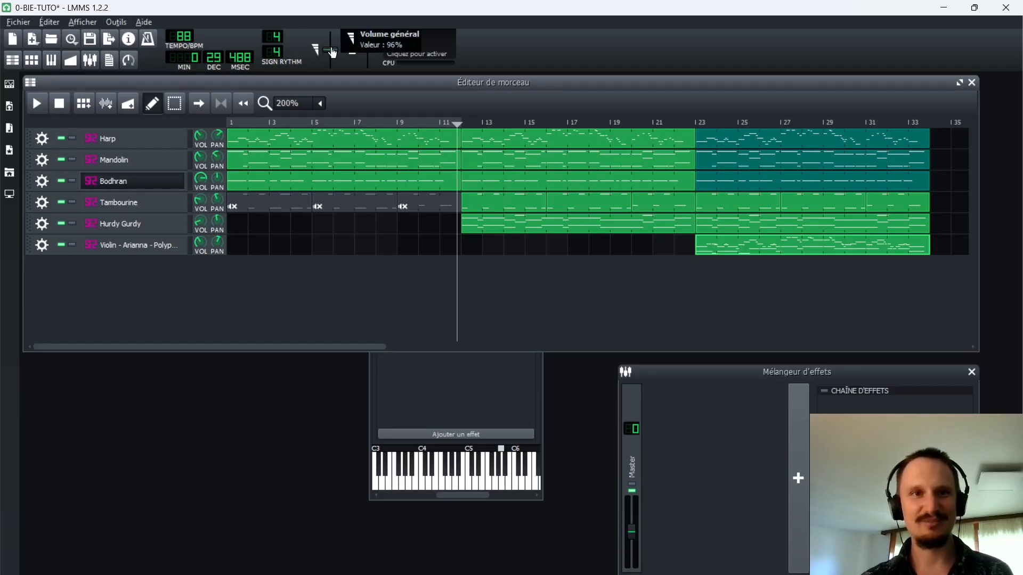
click(706, 496)
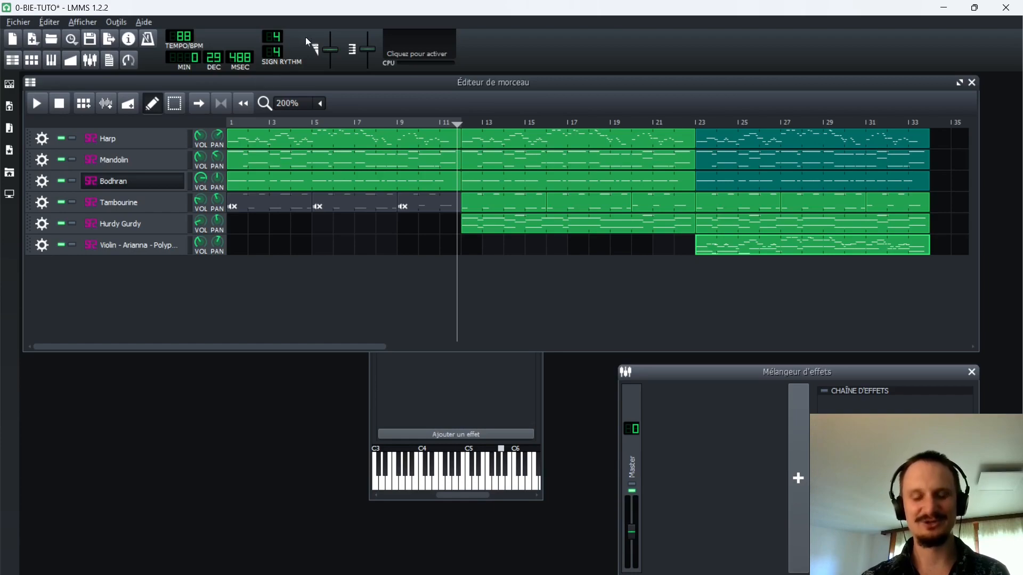
Play the last section from just before bar 23, lower the Violin track's volume and save the project
click(455, 120)
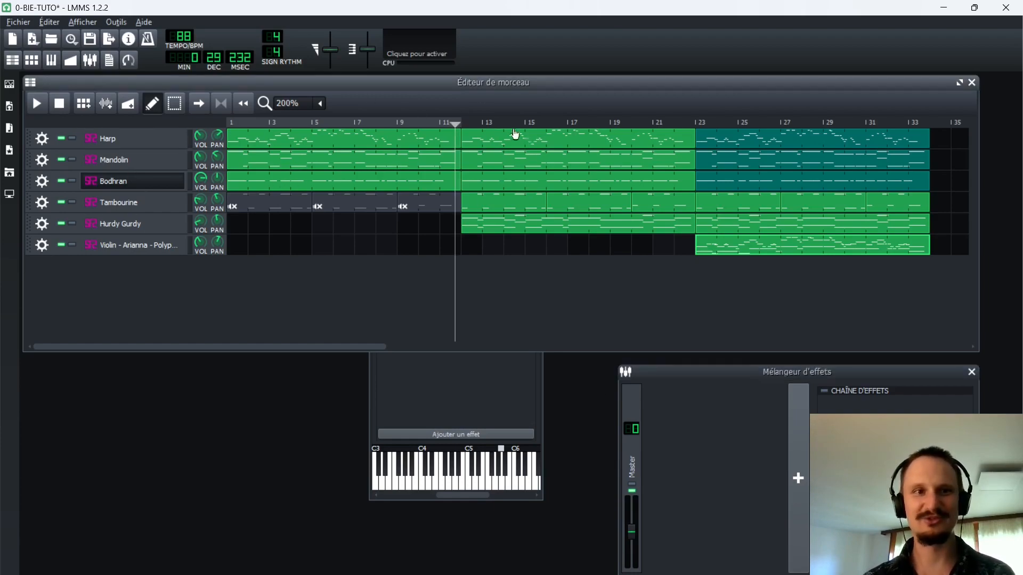
click(687, 122)
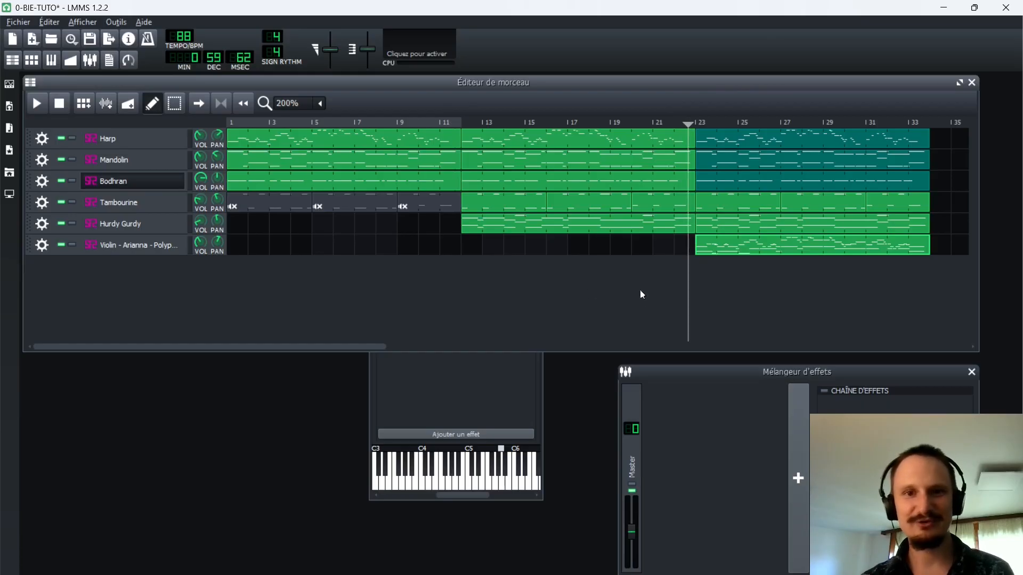
key(space)
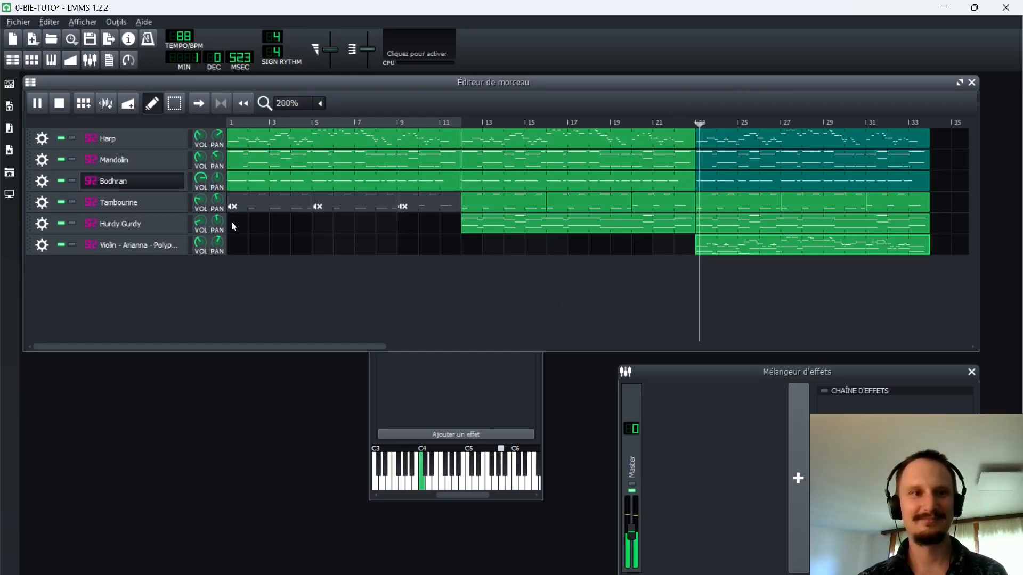
mouse_move(202, 246)
drag(202, 246, 193, 264)
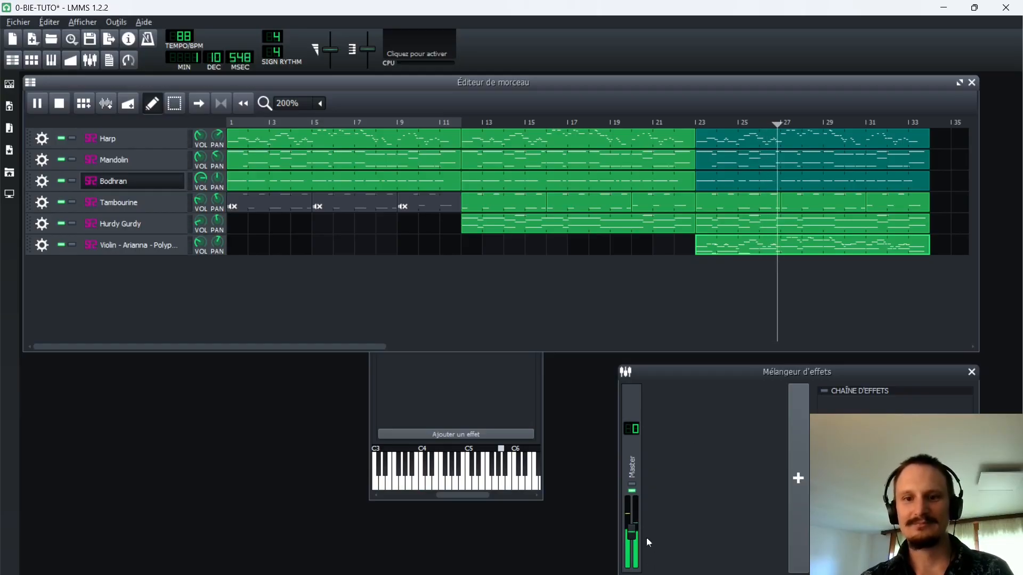
drag(199, 247, 222, 249)
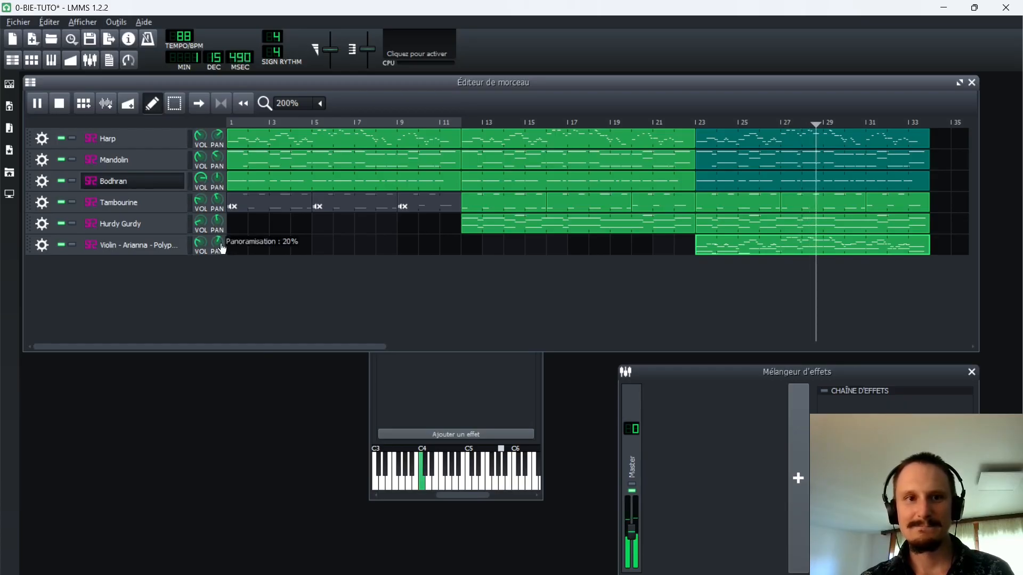
click(726, 471)
click(573, 309)
key(space)
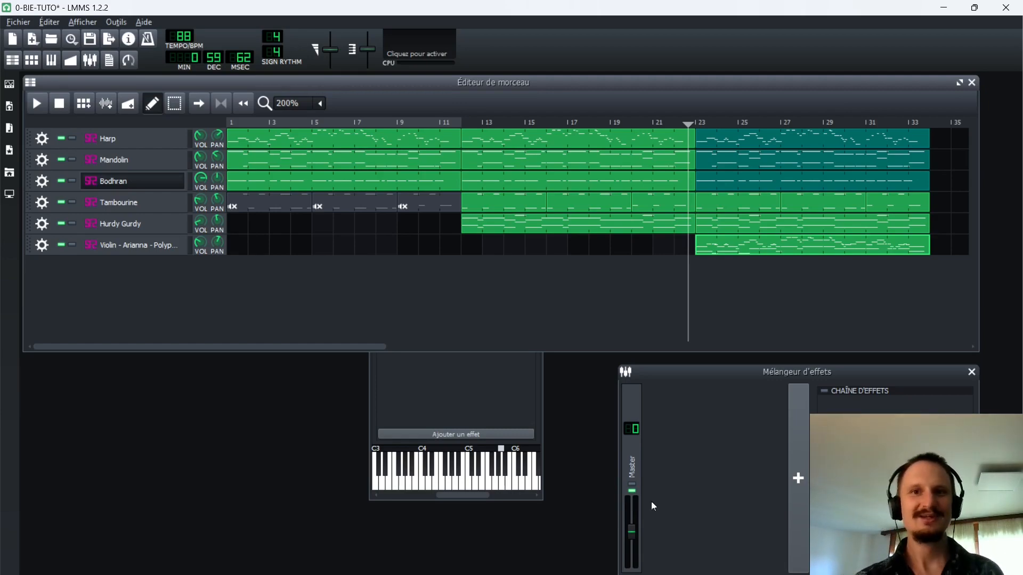
click(83, 35)
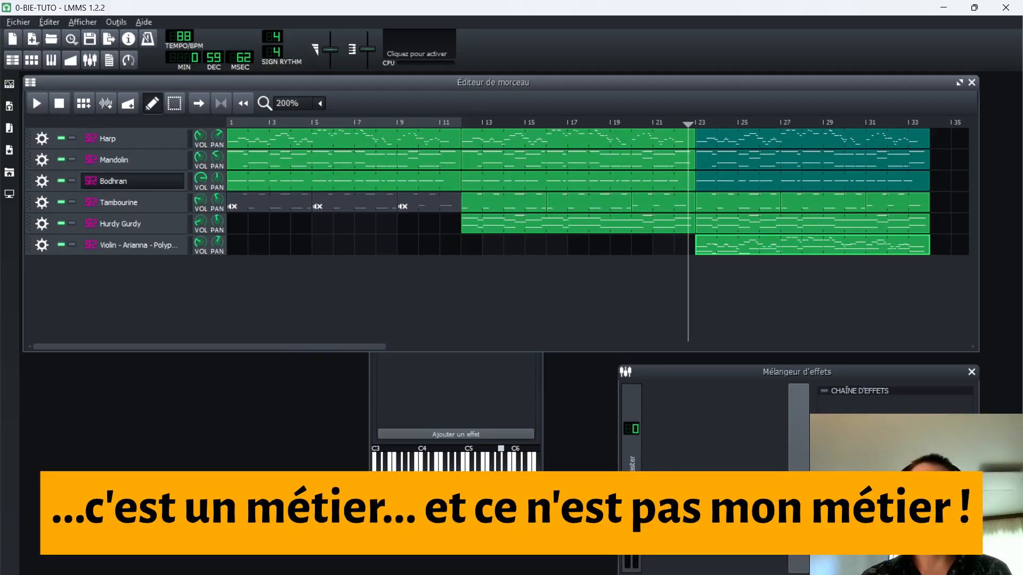
Show the controls of the C* Eq effect in the Bodhran's effects chain
click(475, 411)
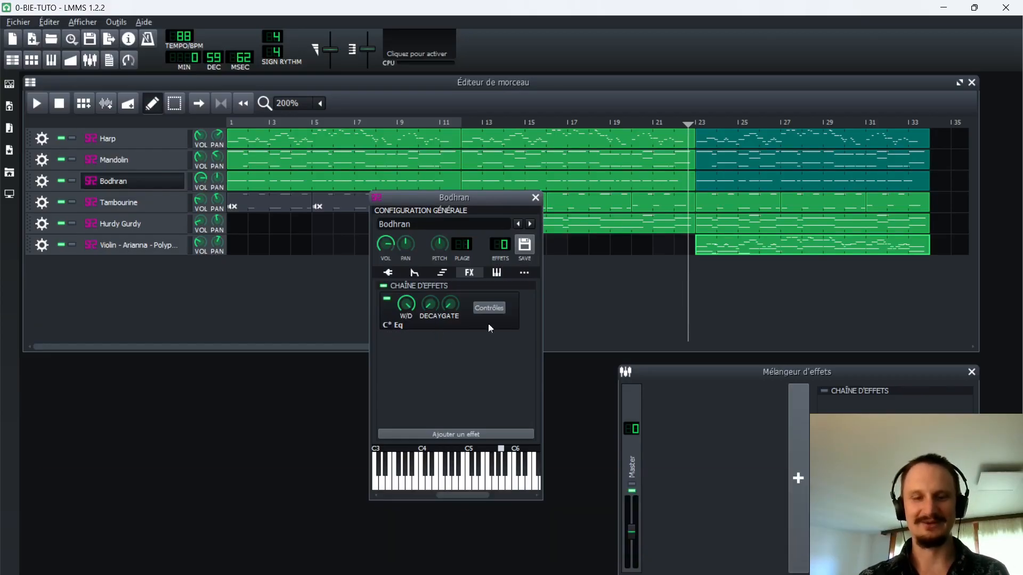
click(496, 313)
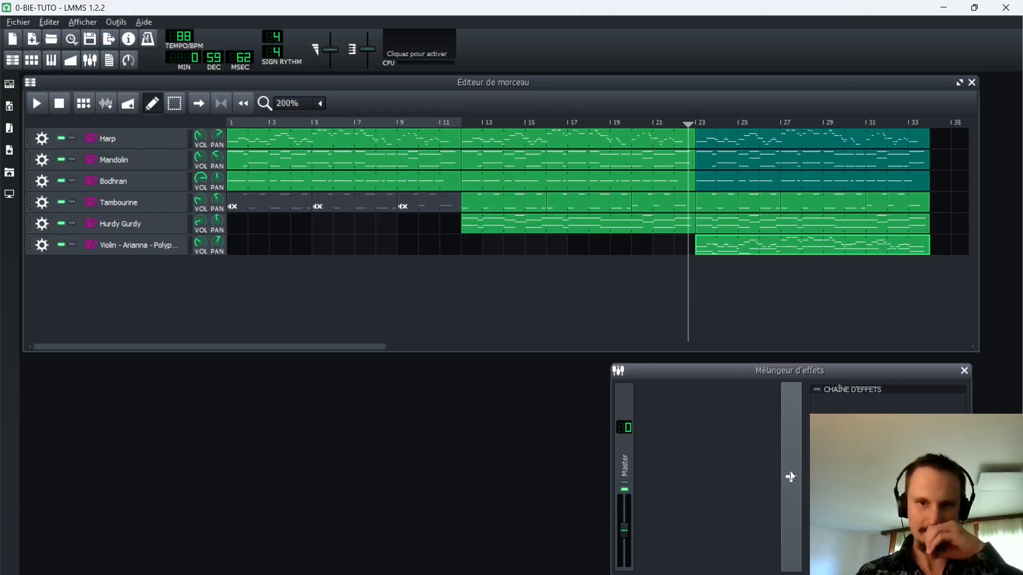
Add two effect channels to the effects mixer and remove both of them
click(798, 459)
click(796, 454)
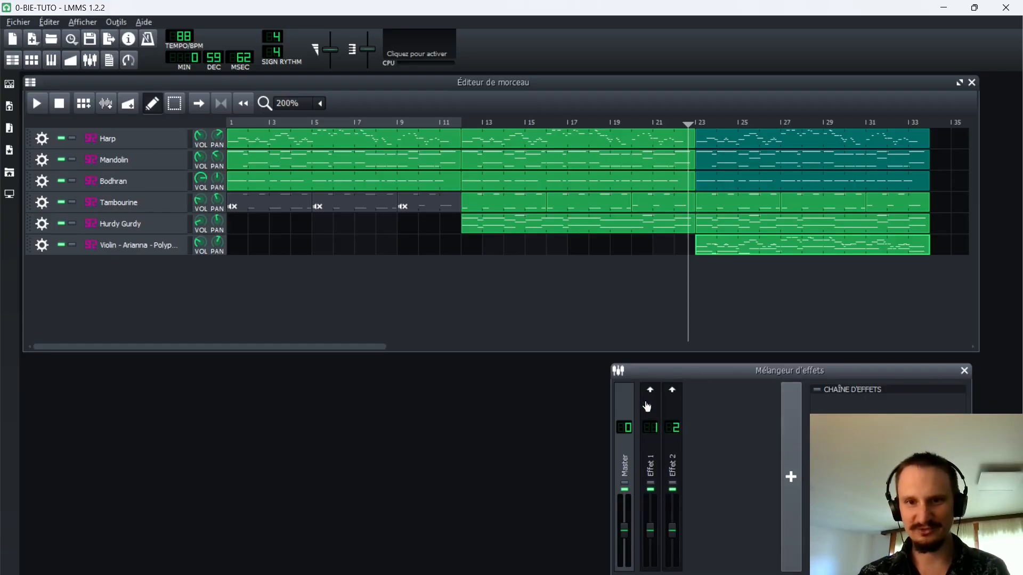
right_click(648, 408)
click(666, 472)
right_click(645, 413)
click(674, 474)
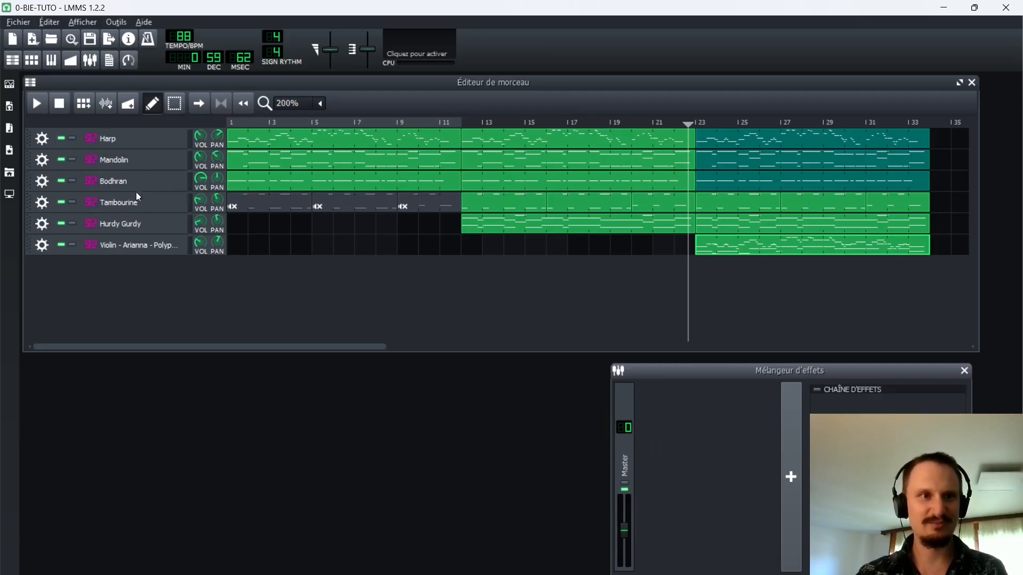
Inspect the effects chains of the Bodhran and Harp instruments and close both instrument windows
click(127, 180)
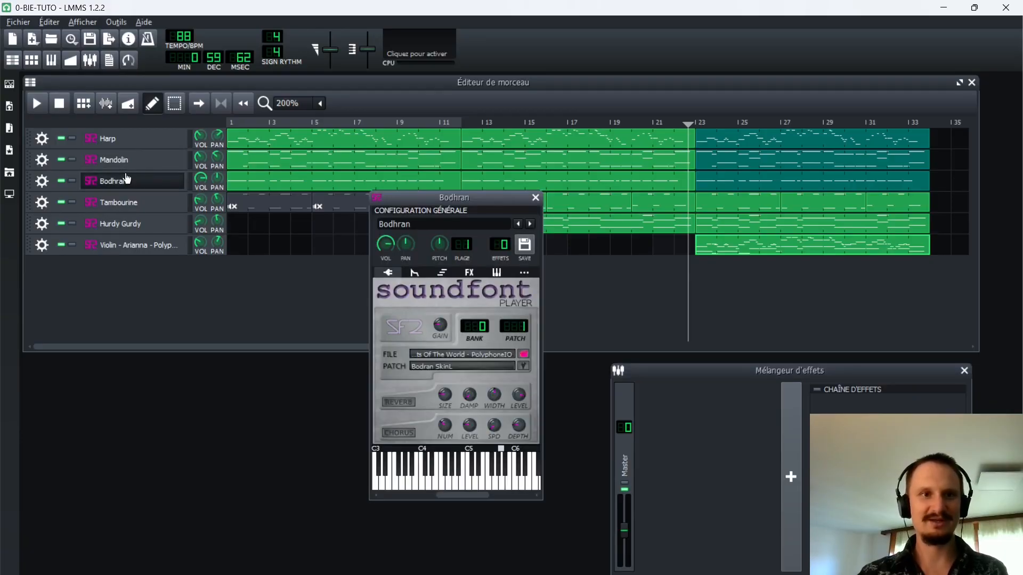
click(468, 270)
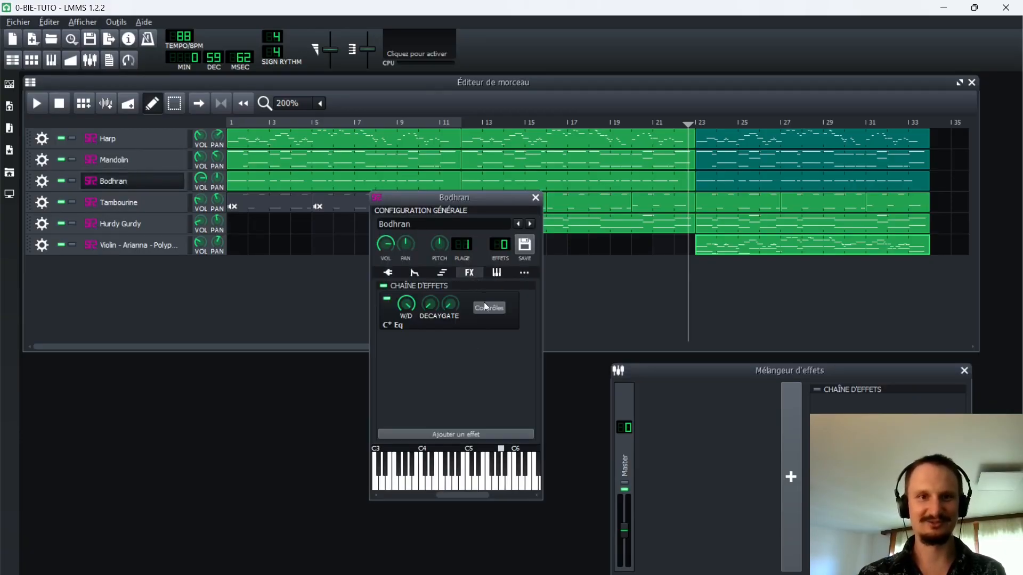
click(535, 197)
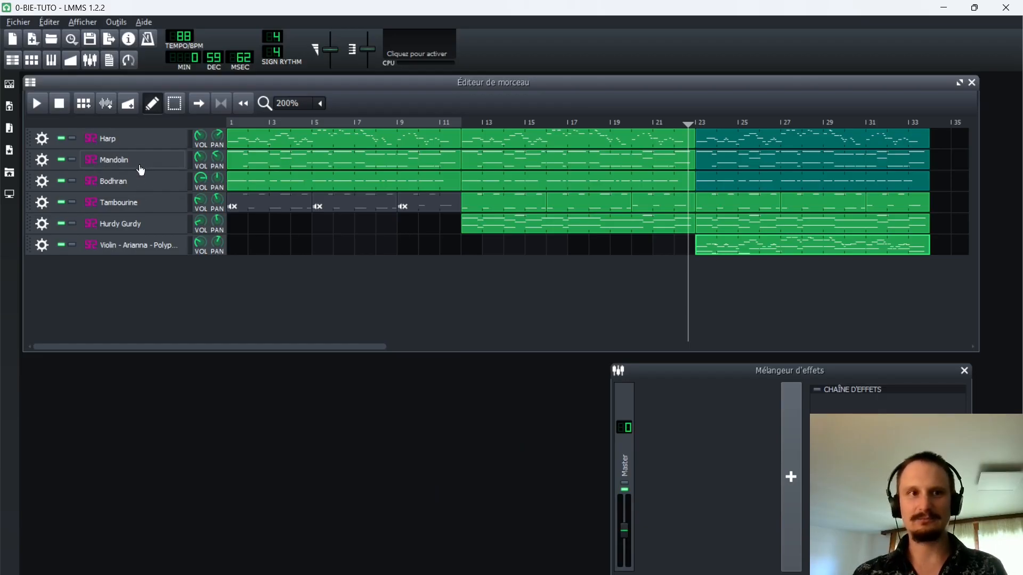
click(104, 139)
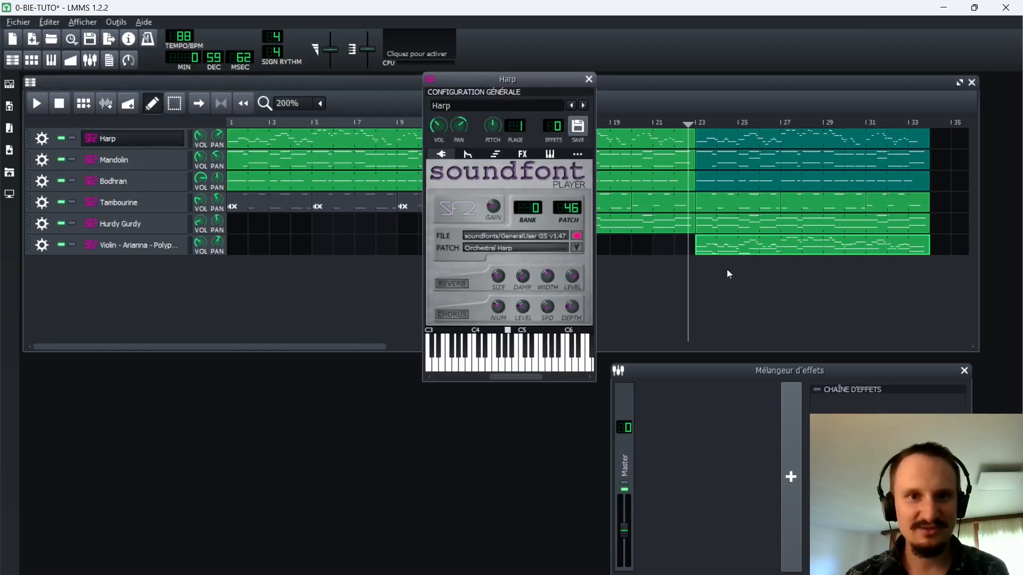
click(523, 153)
click(588, 78)
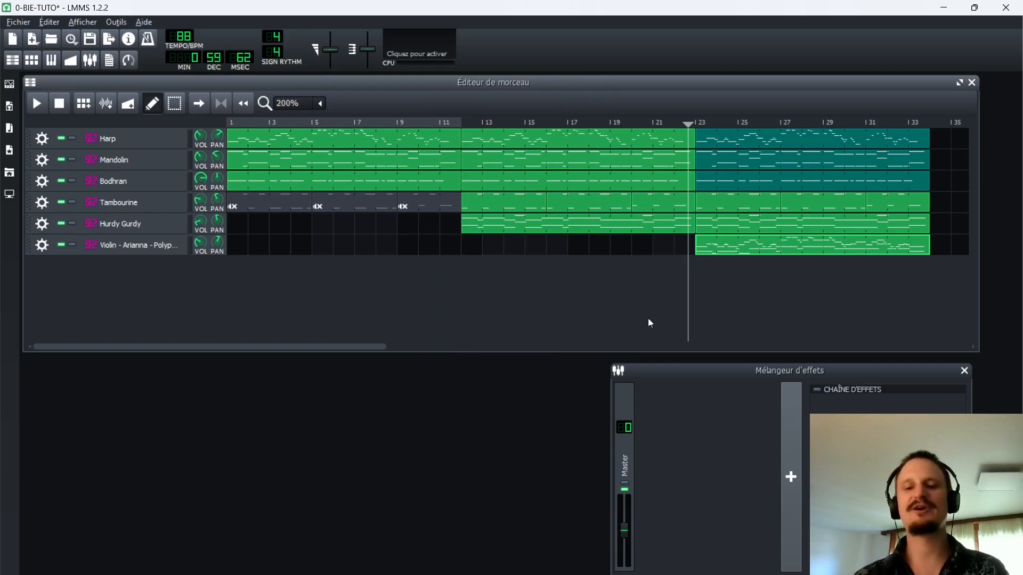
click(687, 456)
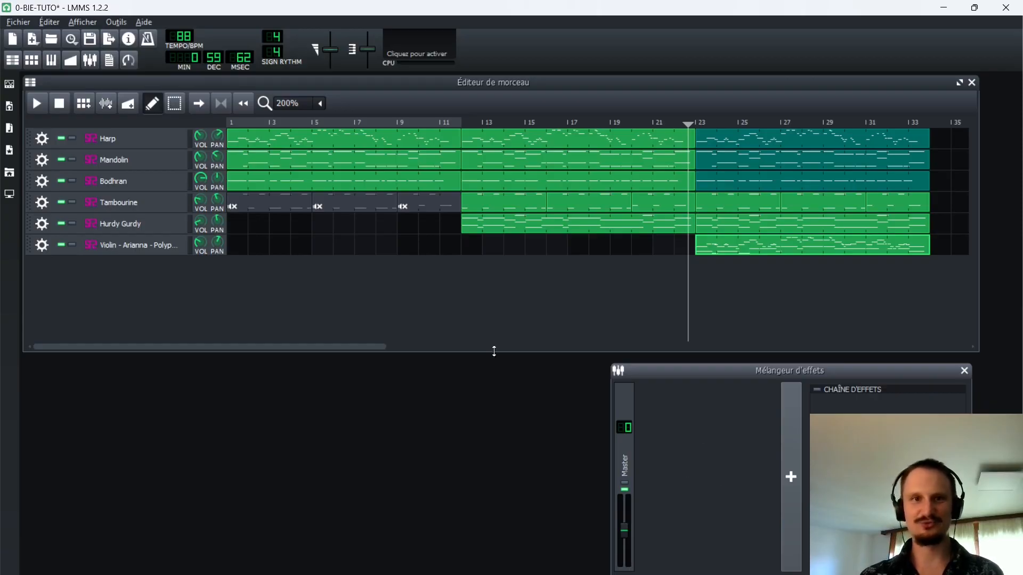
Return playback to the song's start and export the project as 0-BIE-TUTO.wav using the optimal, very slow sync interpolation
click(242, 105)
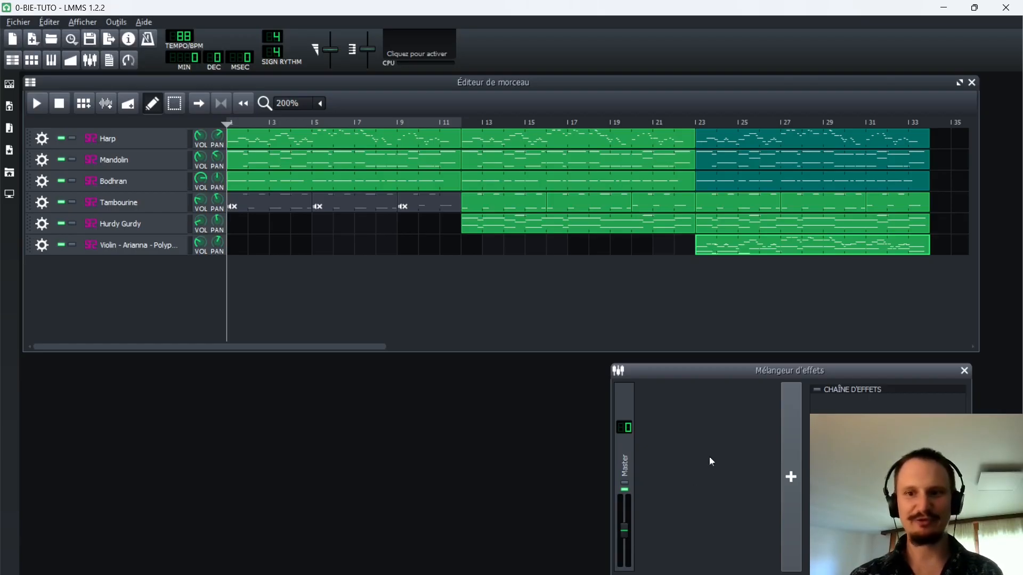
click(18, 22)
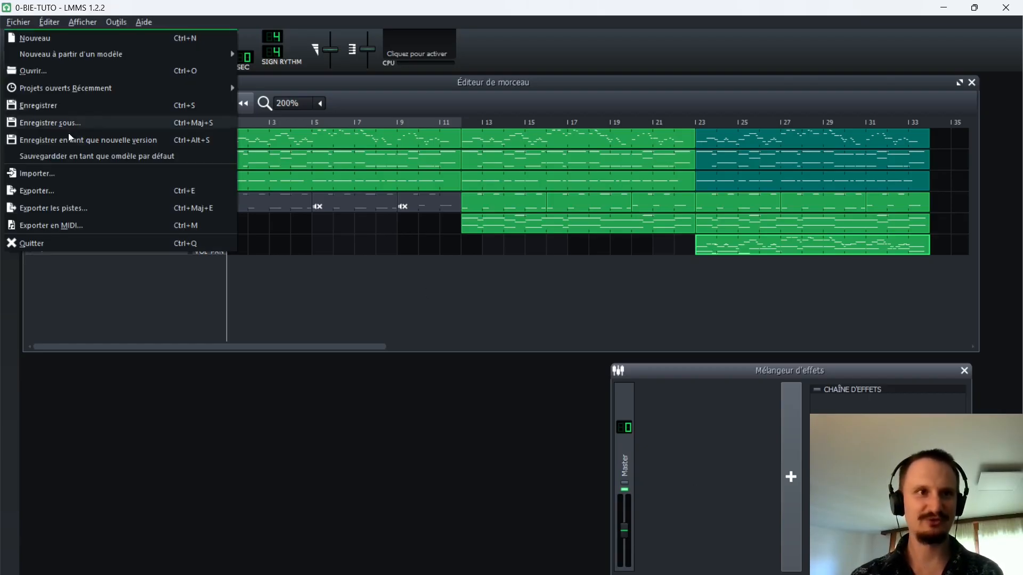
click(55, 188)
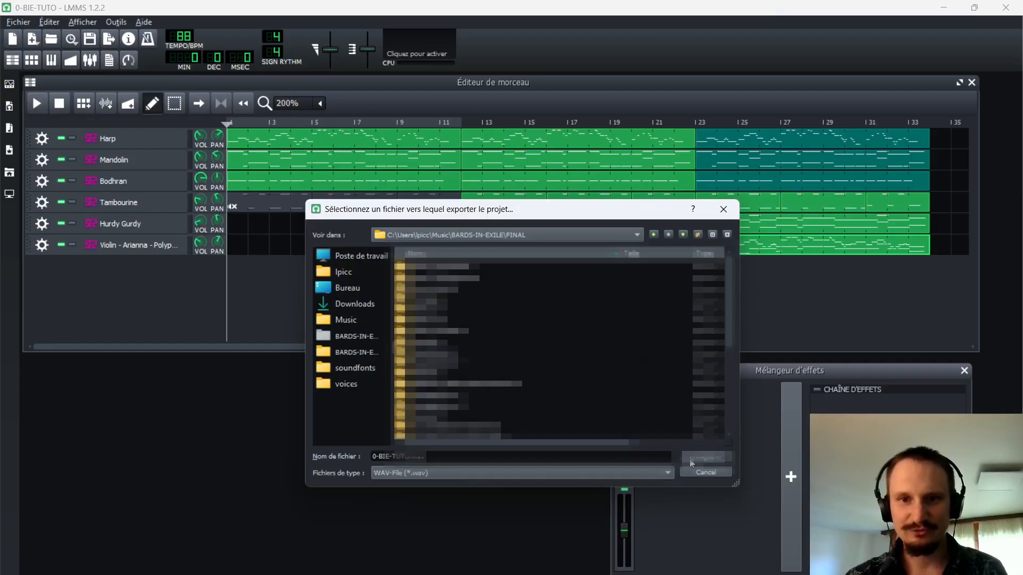
click(704, 457)
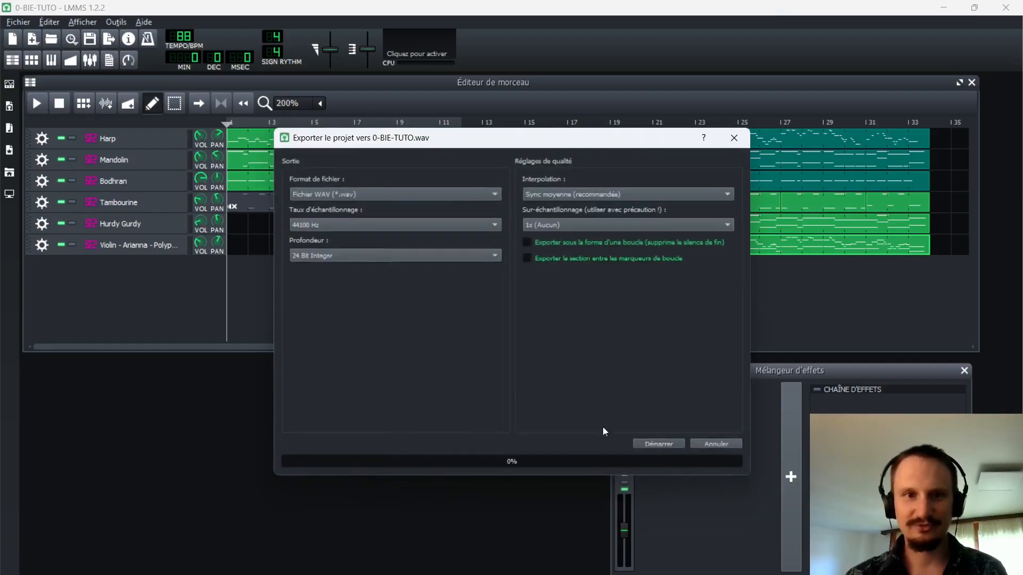
click(570, 198)
click(573, 208)
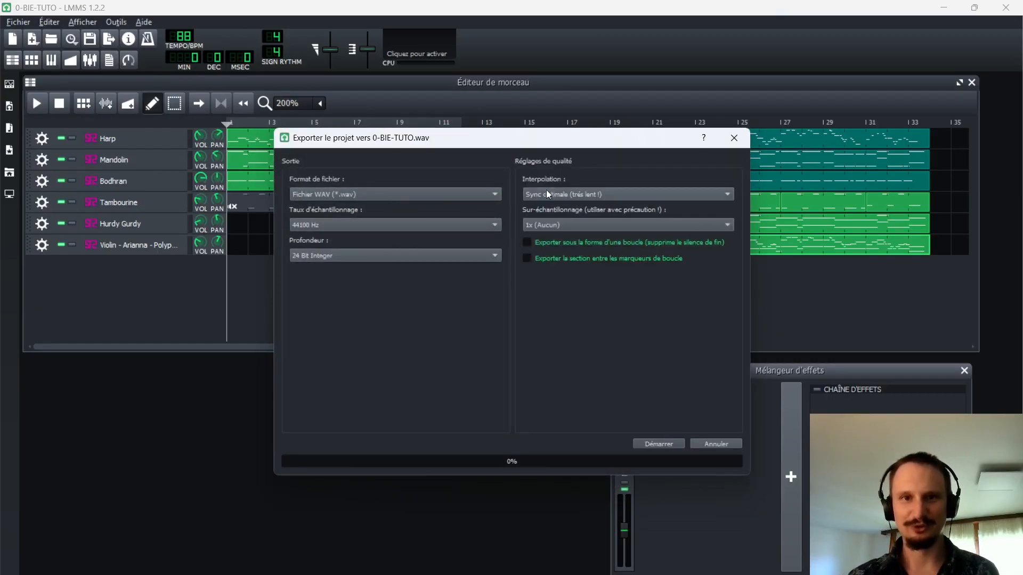
click(665, 443)
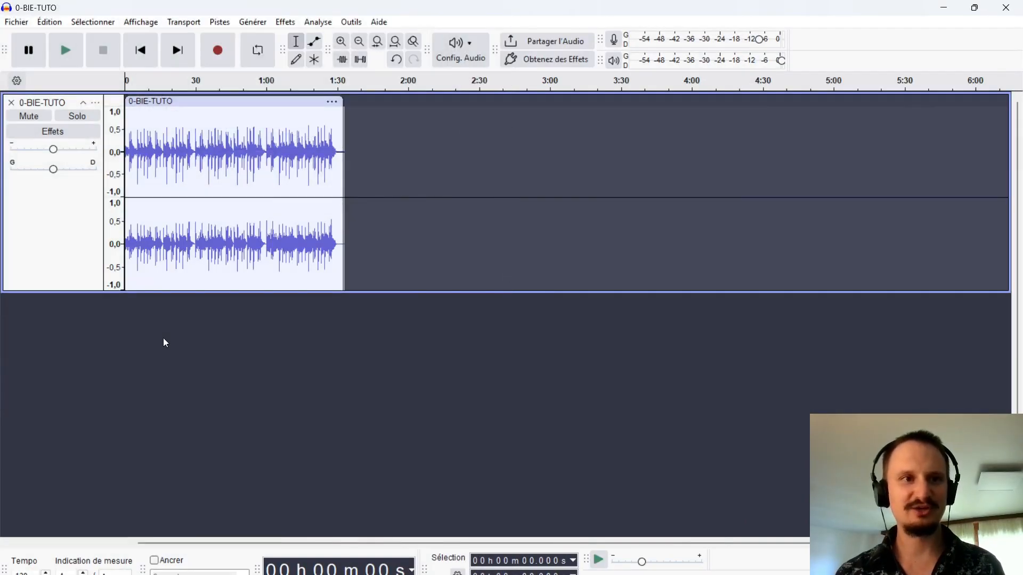
In Audacity, examine the exported 0-BIE-TUTO waveform's peaks and play a short passage from just before 0:30
ctrl+scroll(164, 343, up, 3)
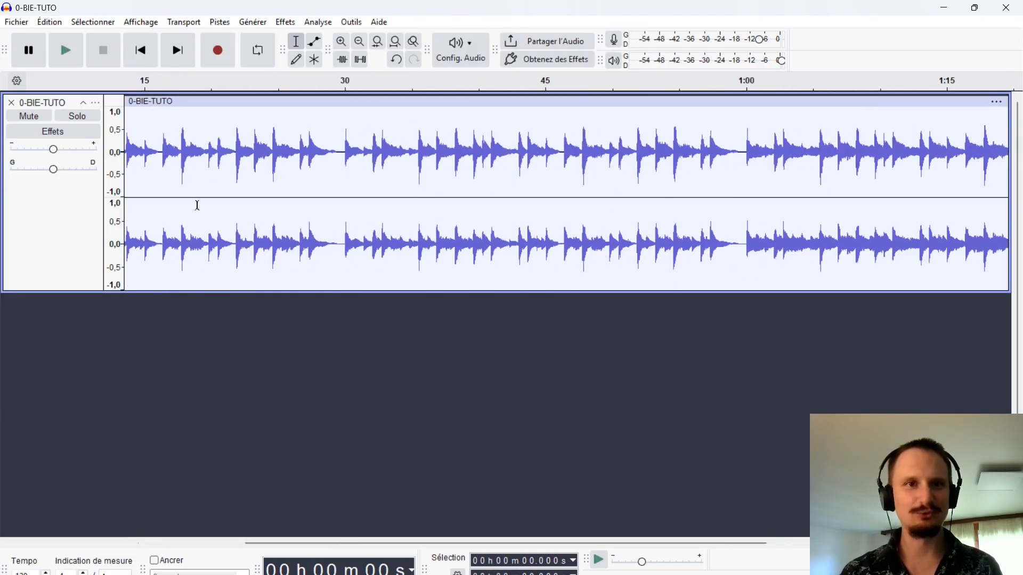
click(341, 145)
key(space)
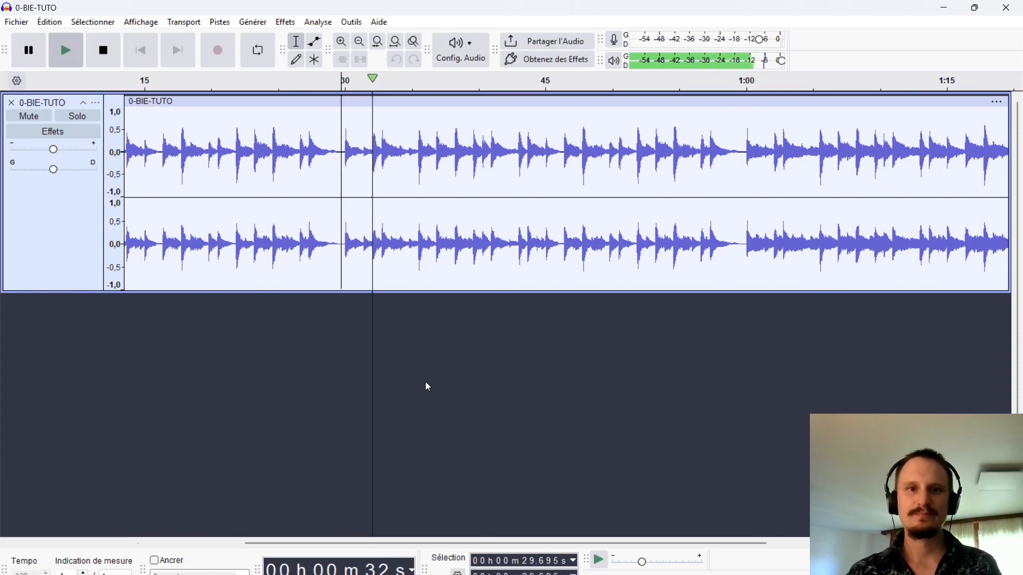
key(space)
ctrl+scroll(271, 262, down, 3)
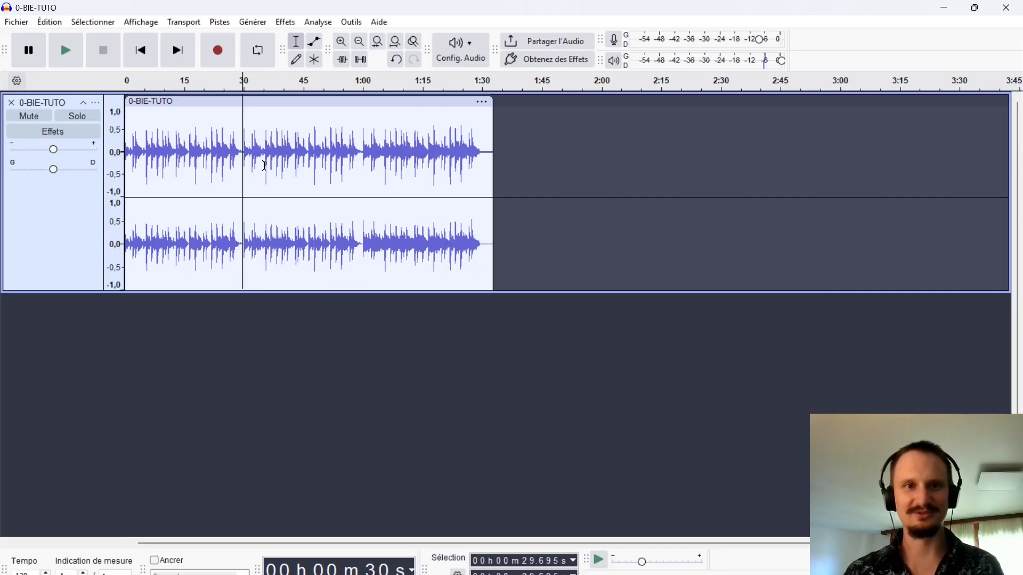
ctrl+scroll(244, 152, up, 1)
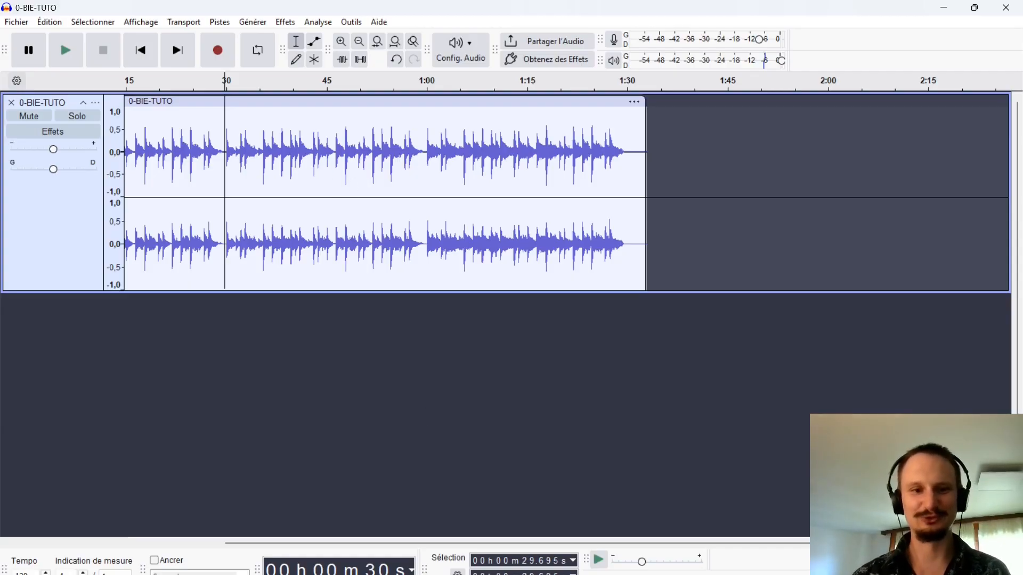
Switch back to LMMS, add the Calf Compressor LADSPA effect to the Master channel and place its controls beside the mixer
key(alt+Tab)
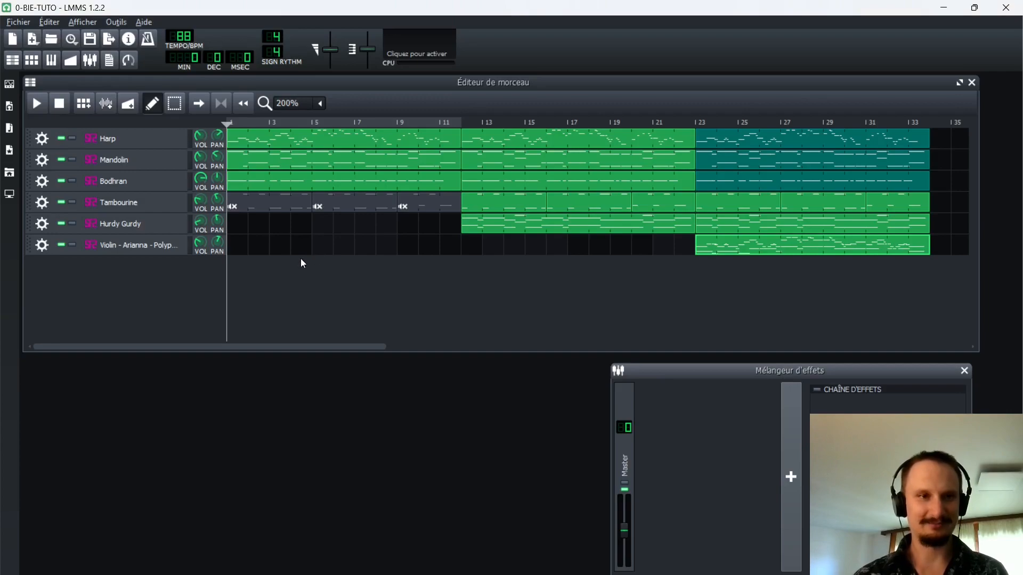
click(888, 563)
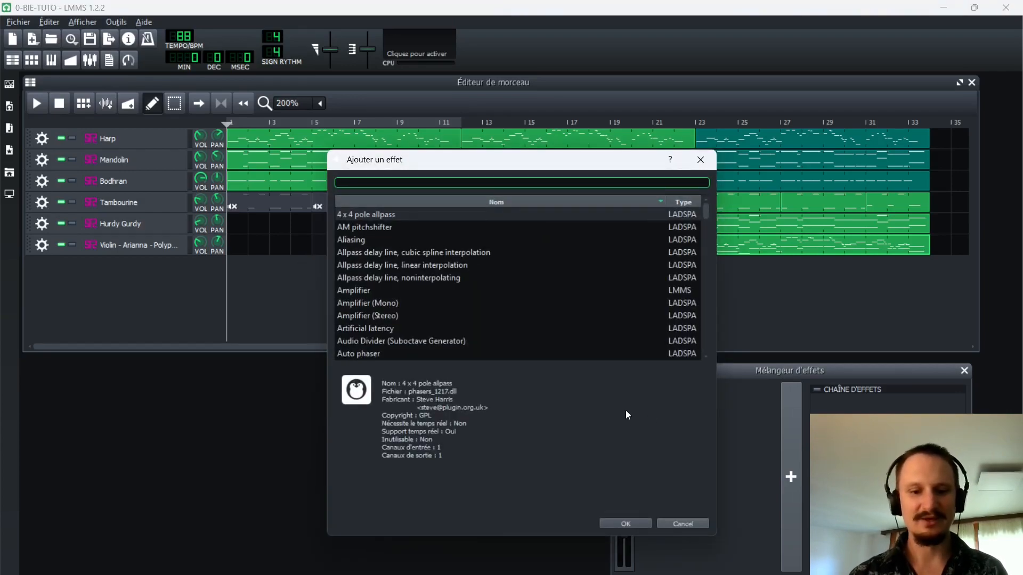
text(cal)
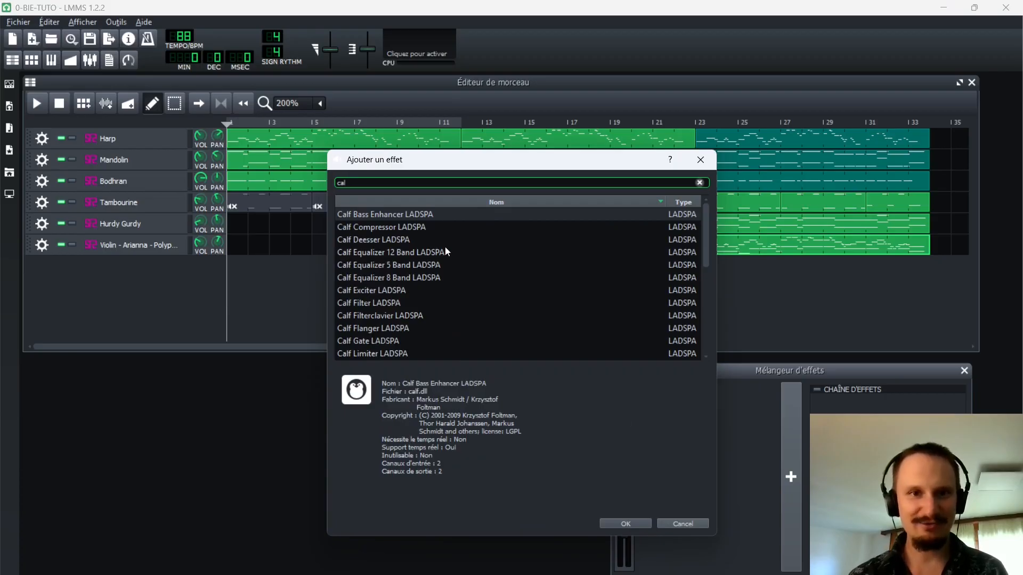
double_click(408, 224)
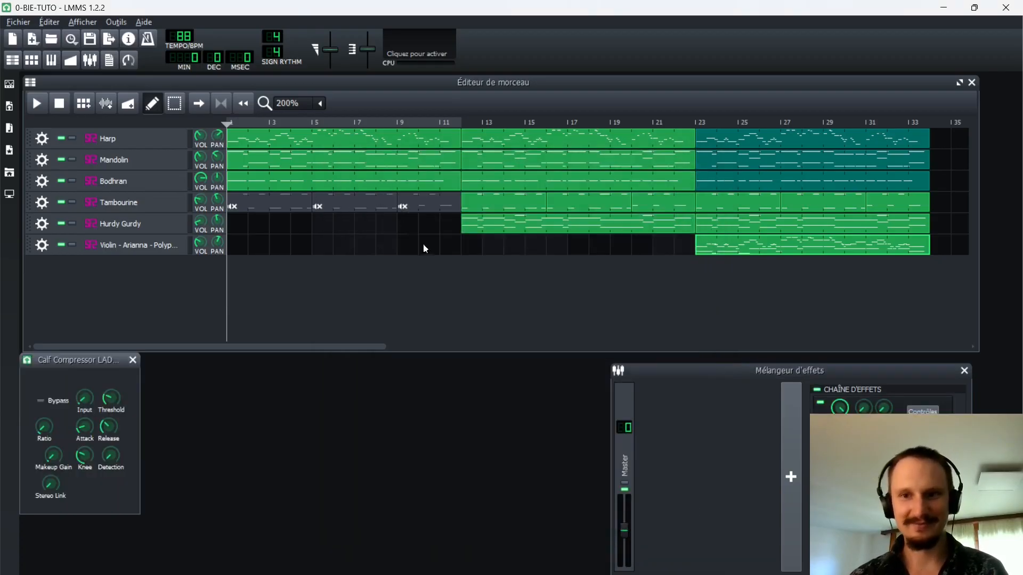
drag(103, 367, 490, 343)
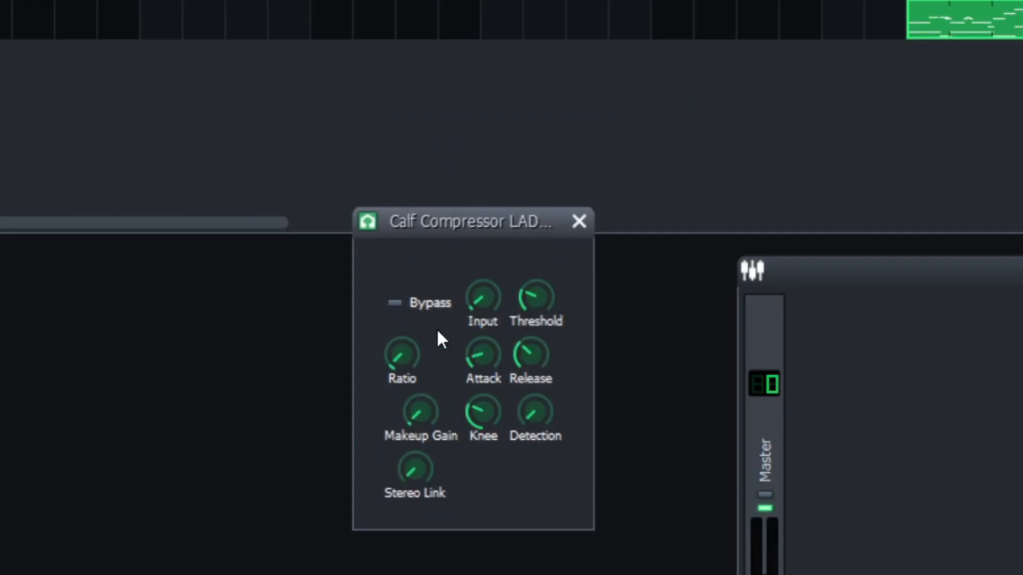
drag(471, 228, 487, 289)
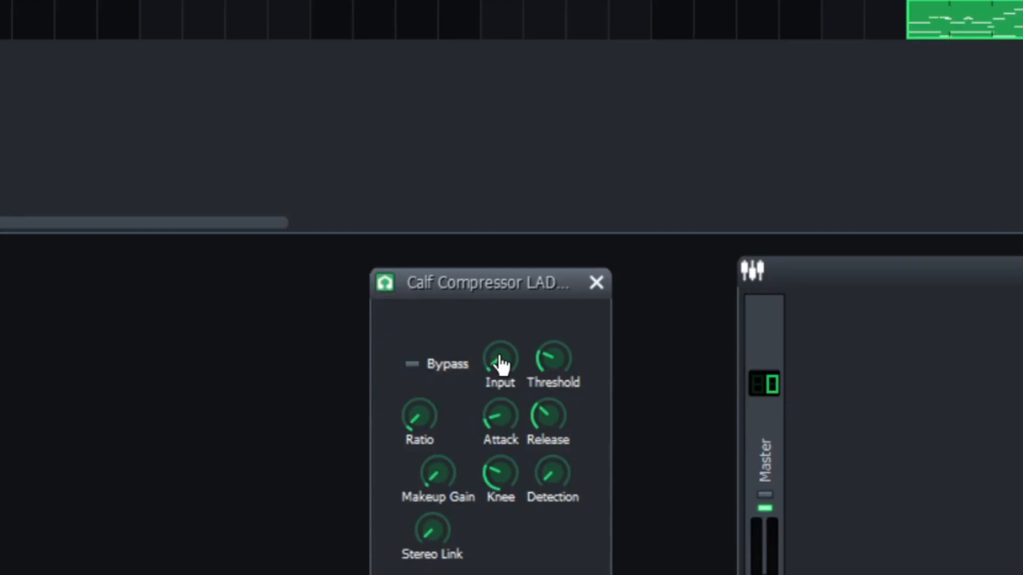
Set the compressor's Input to 1.75 during playback, check the Master level and stop the song
scroll(502, 364, up, 3)
double_click(504, 365)
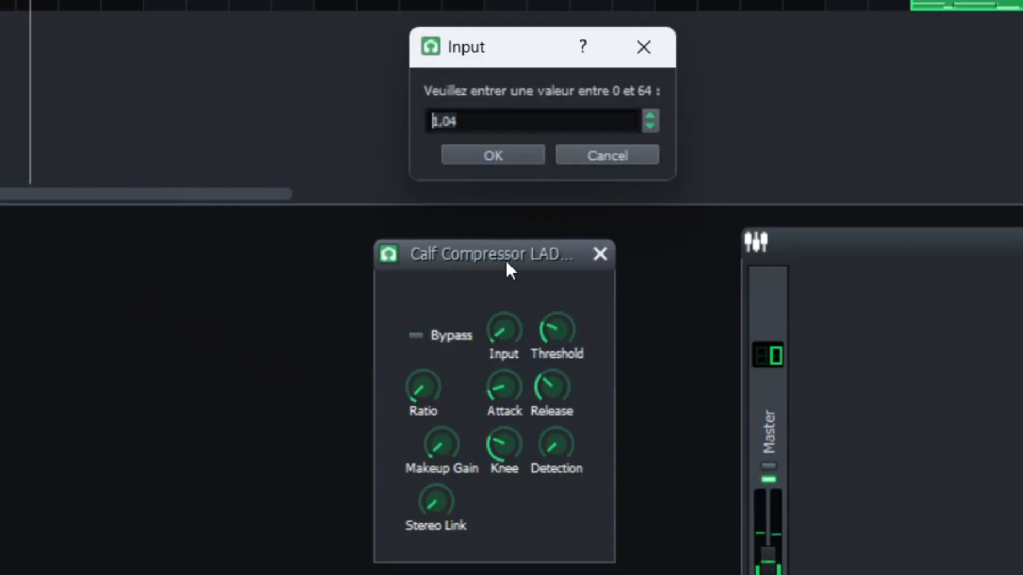
key(BackSpace)
key(BackSpace)
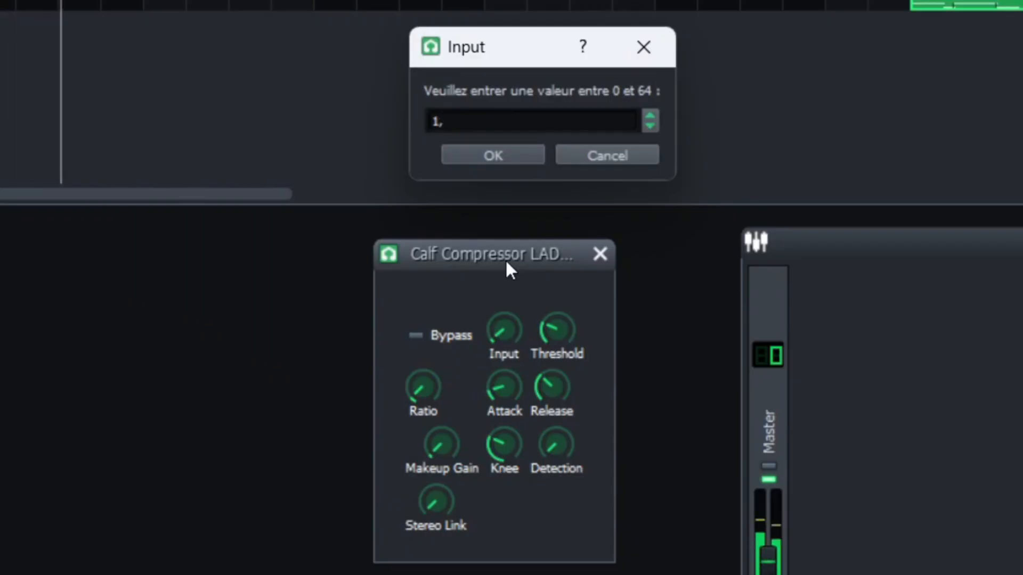
text(75)
click(470, 155)
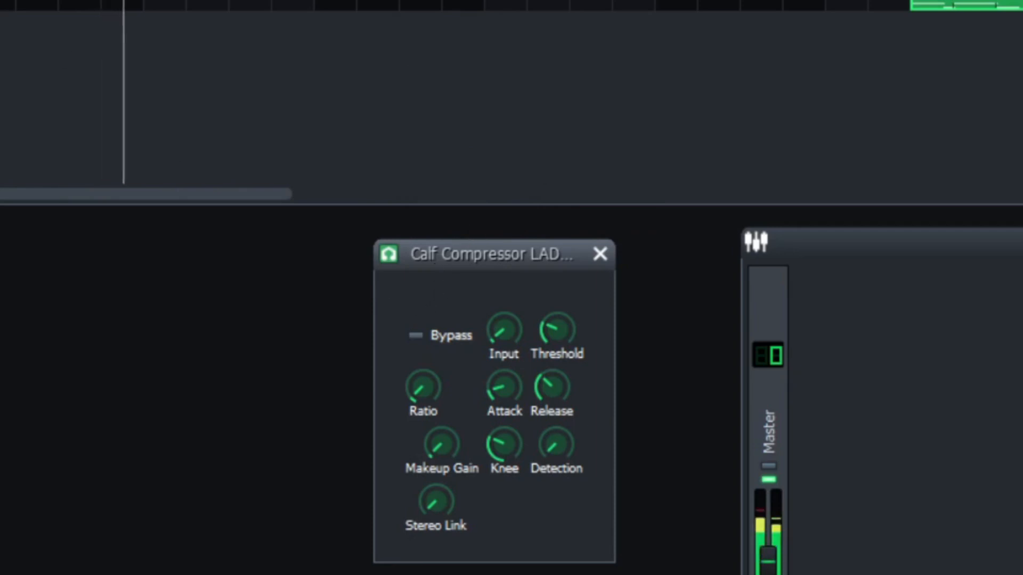
key(space)
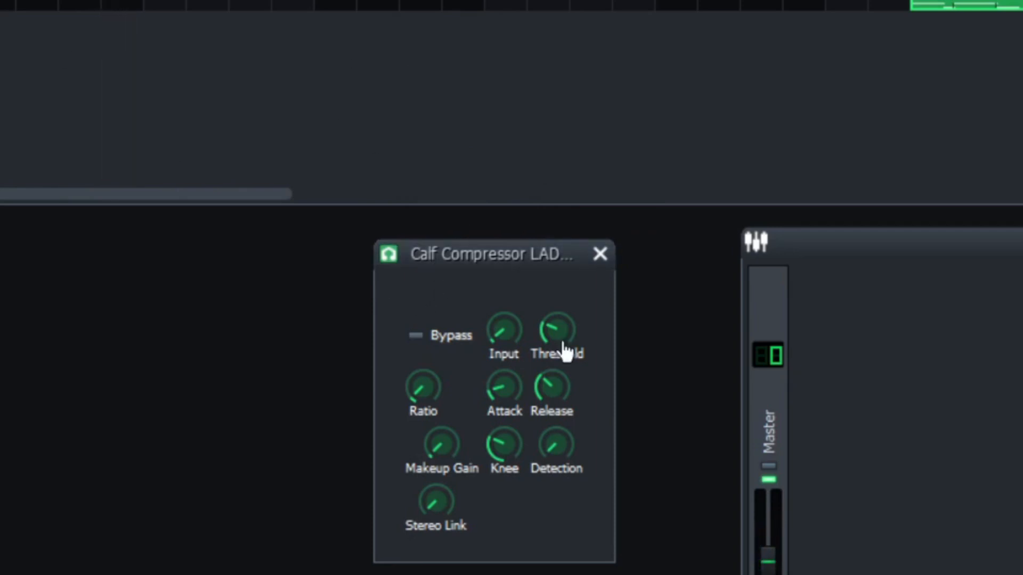
Compare the exported waveform in Audacity with the Calf Compressor's Threshold value in LMMS, leaving the threshold as is
click(544, 249)
click(561, 343)
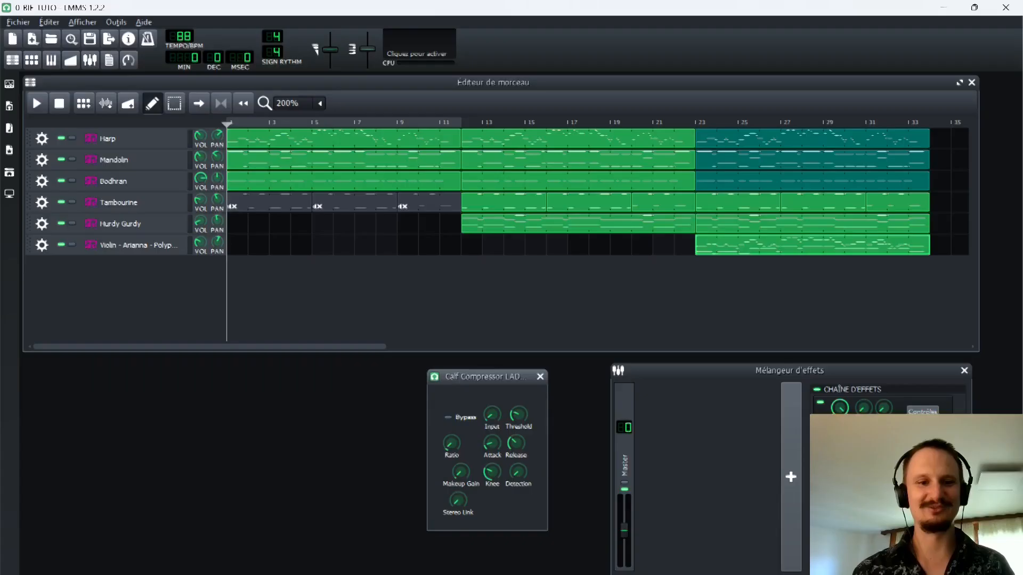
click(944, 8)
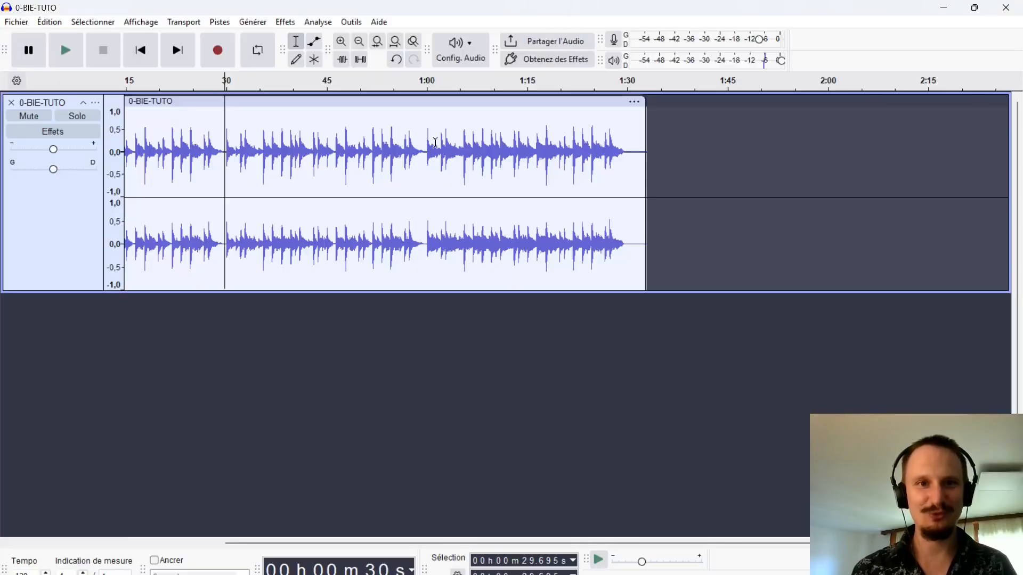
click(946, 10)
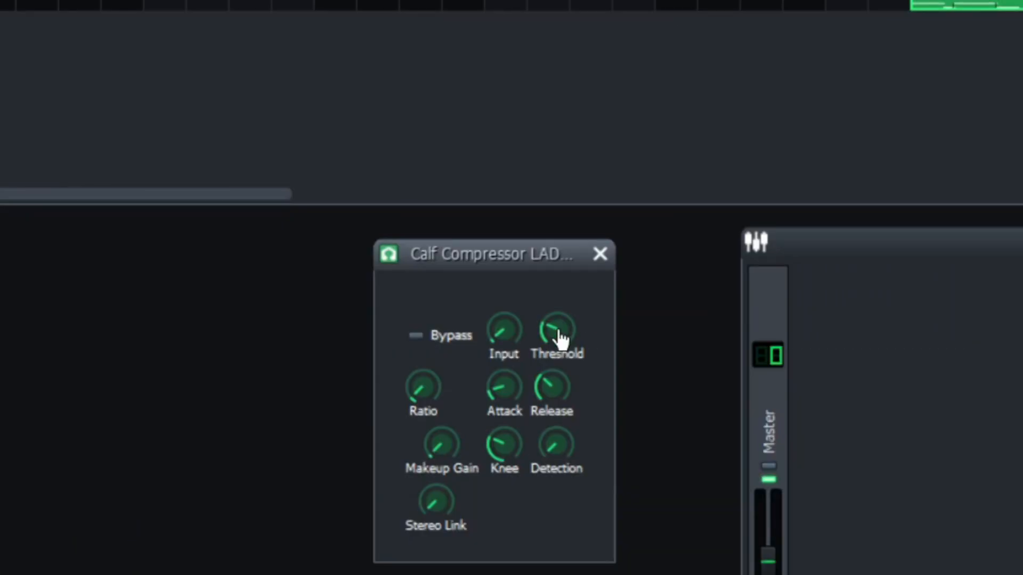
double_click(558, 333)
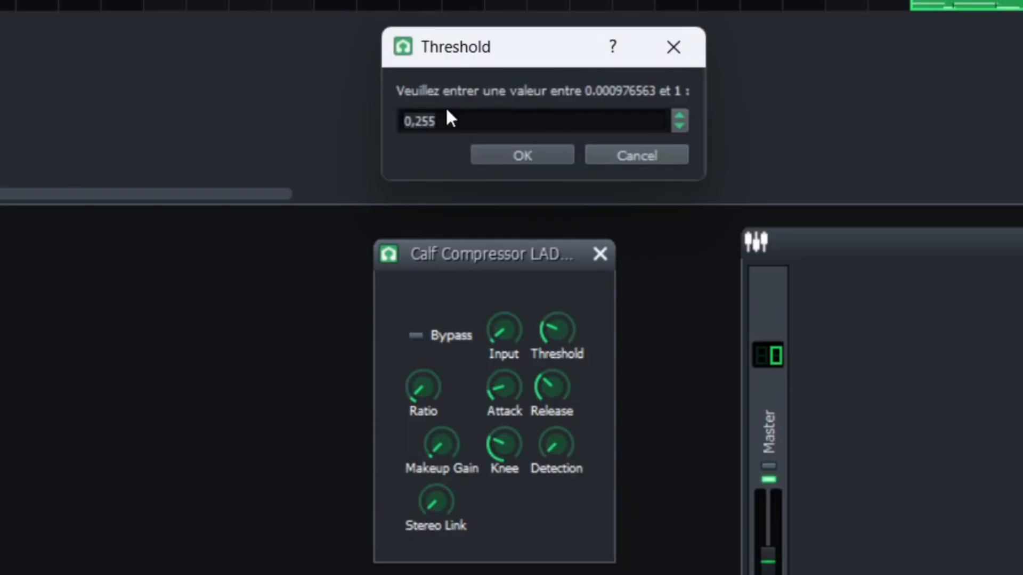
click(629, 155)
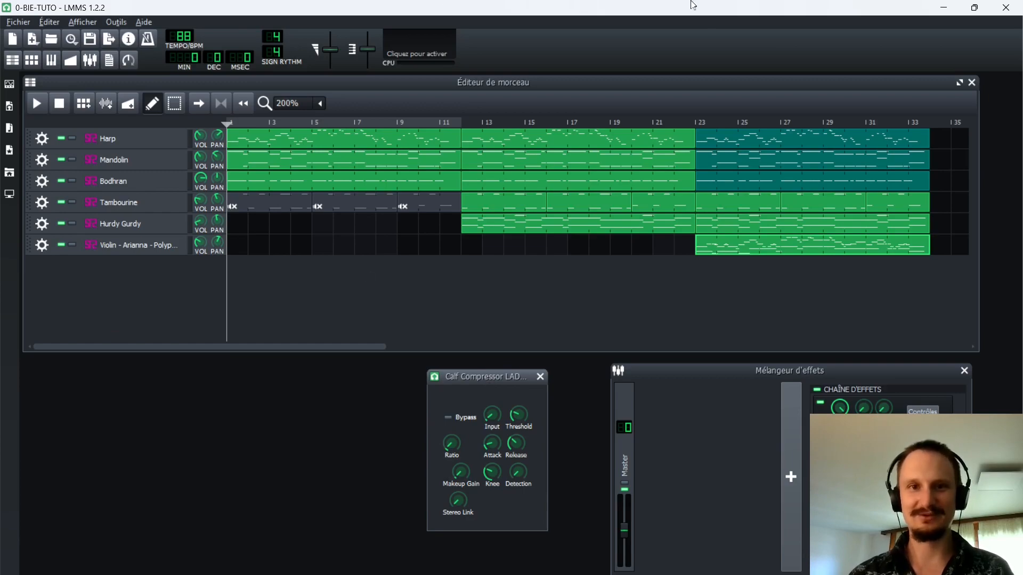
Set the compressor's Ratio to 4 and play the song from just before bar 12 to check the Master level
click(456, 449)
double_click(456, 449)
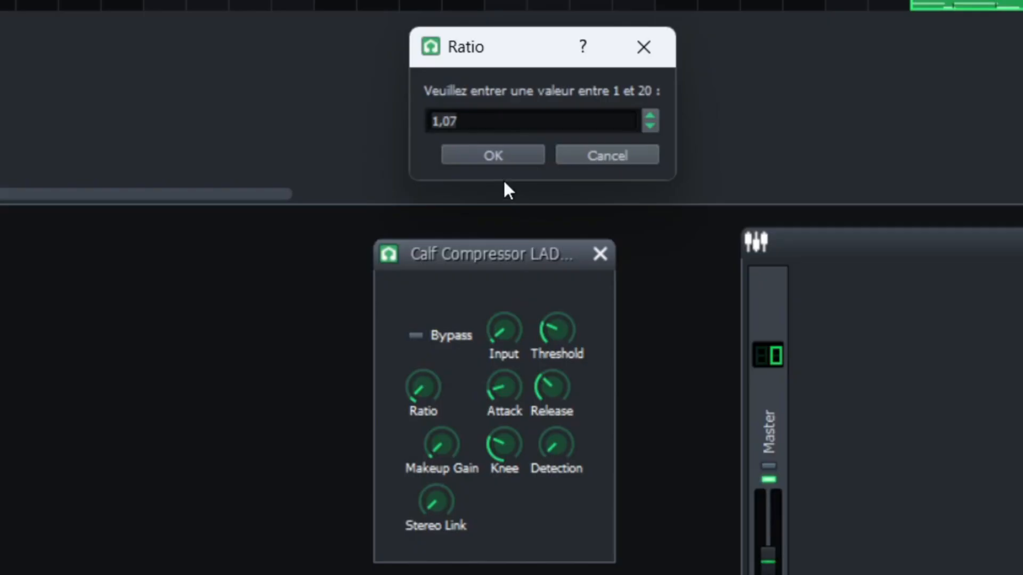
text(4)
key(Return)
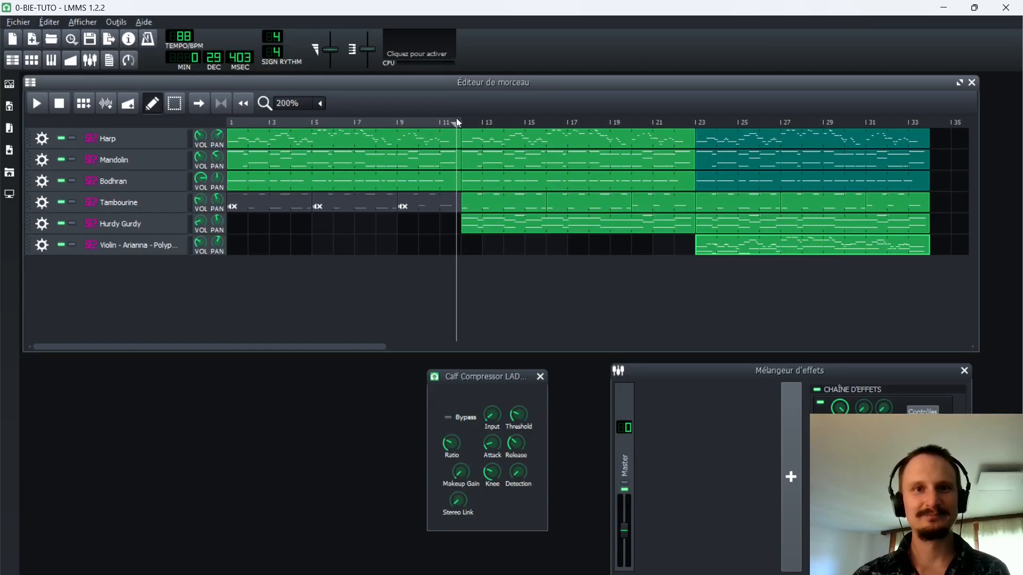
key(space)
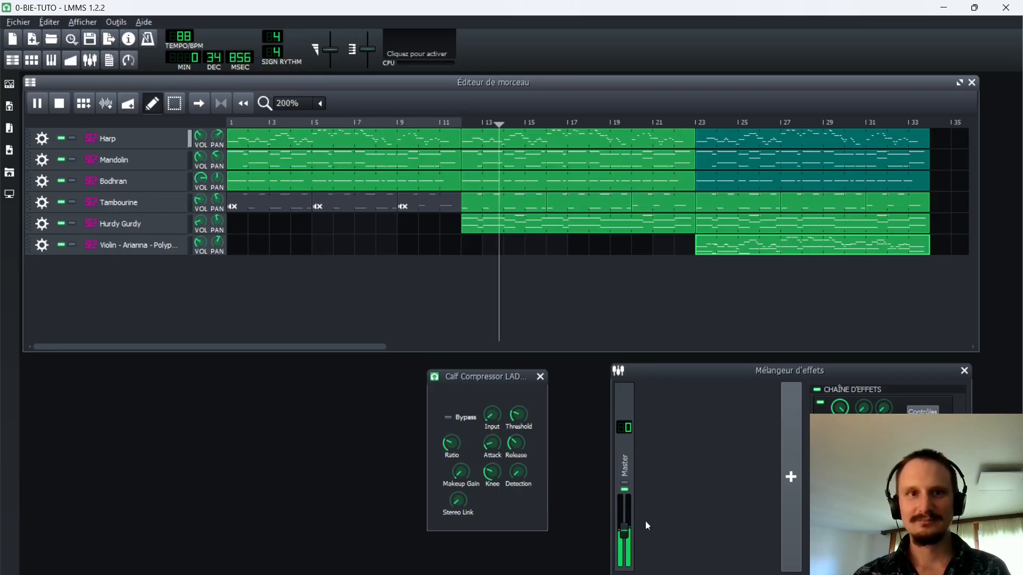
key(space)
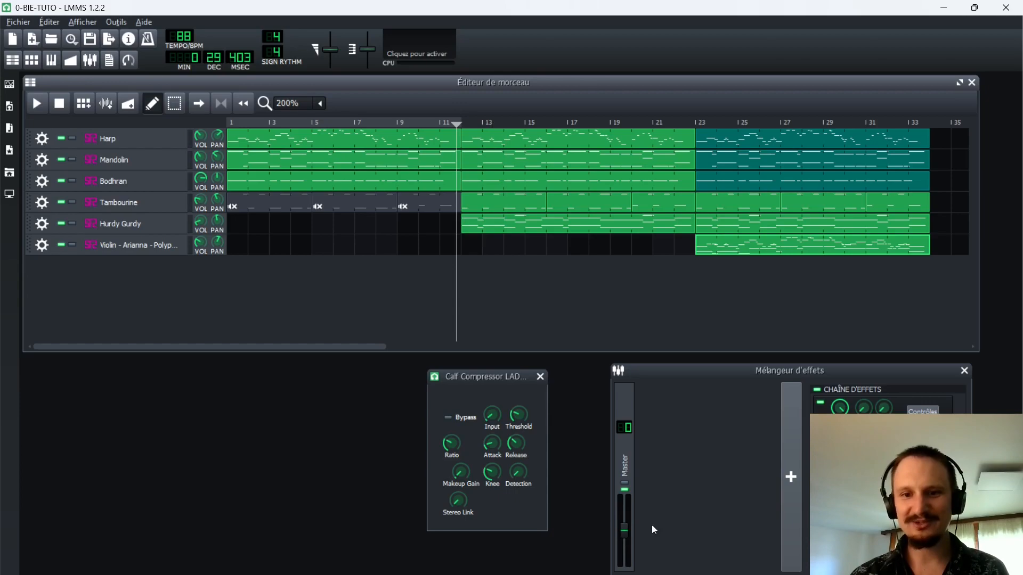
Raise the Master fader slightly above 100 % and play from just before bars 12 and 27 to check the level
click(627, 535)
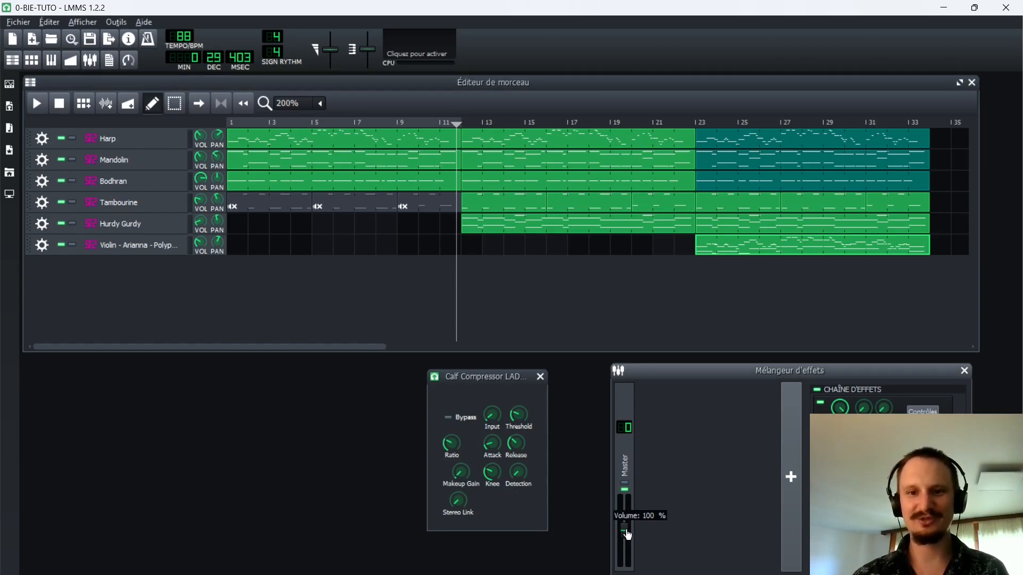
drag(628, 535, 626, 531)
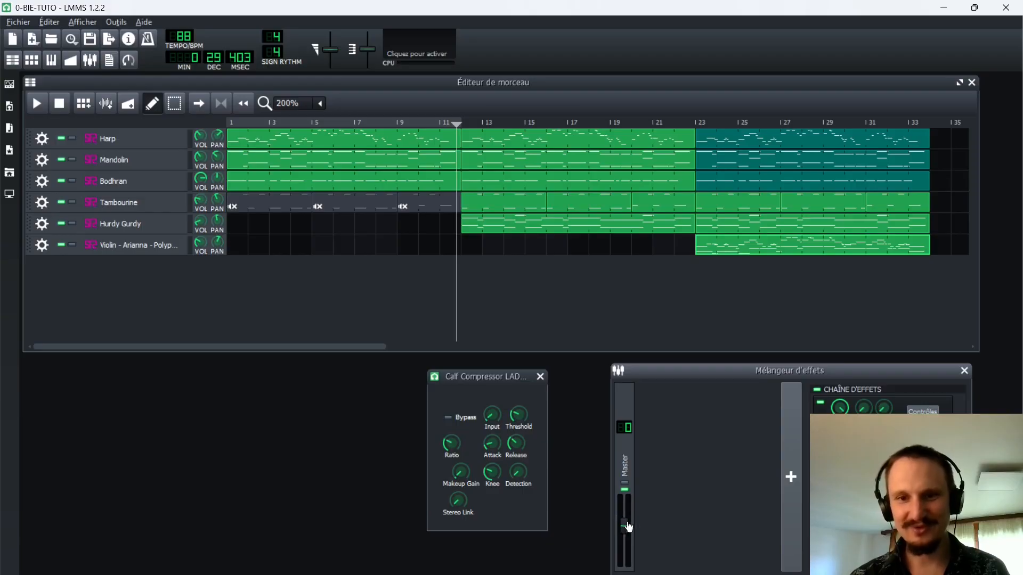
click(457, 123)
key(space)
key(space)
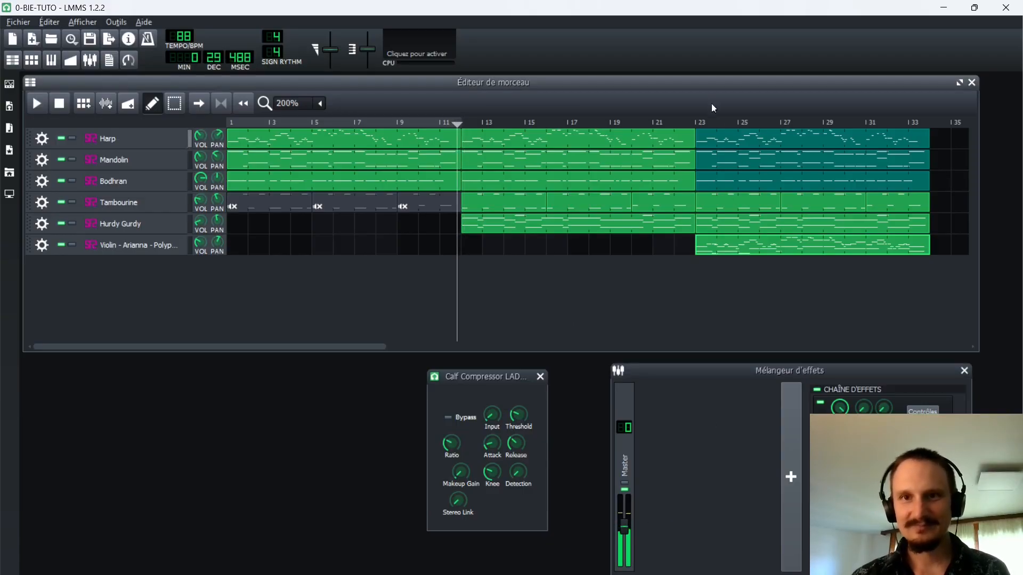
click(775, 121)
key(space)
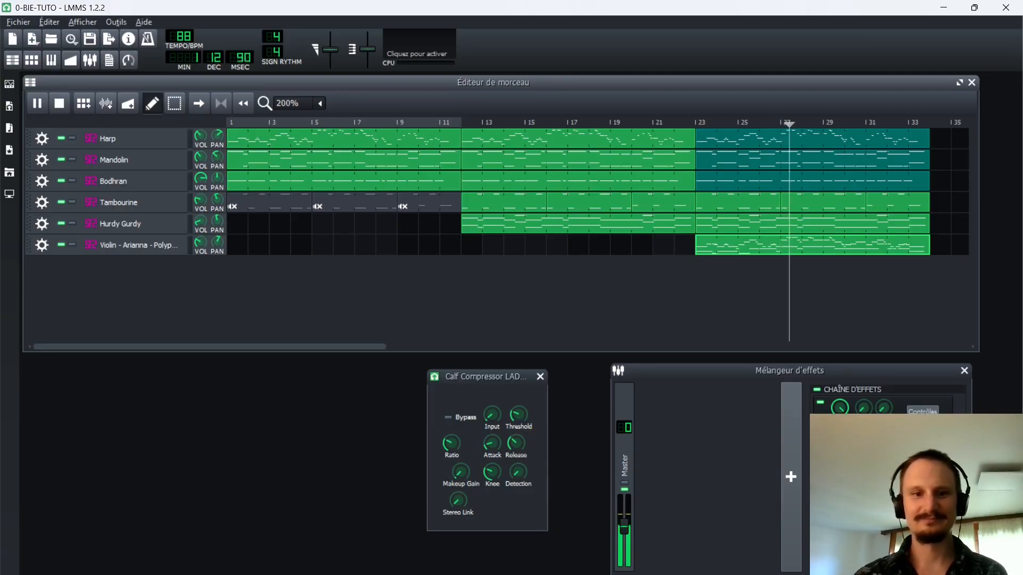
key(space)
Switch to Audacity, play the exported waveform from about 48 s to hear its peaks, and return to LMMS
click(299, 574)
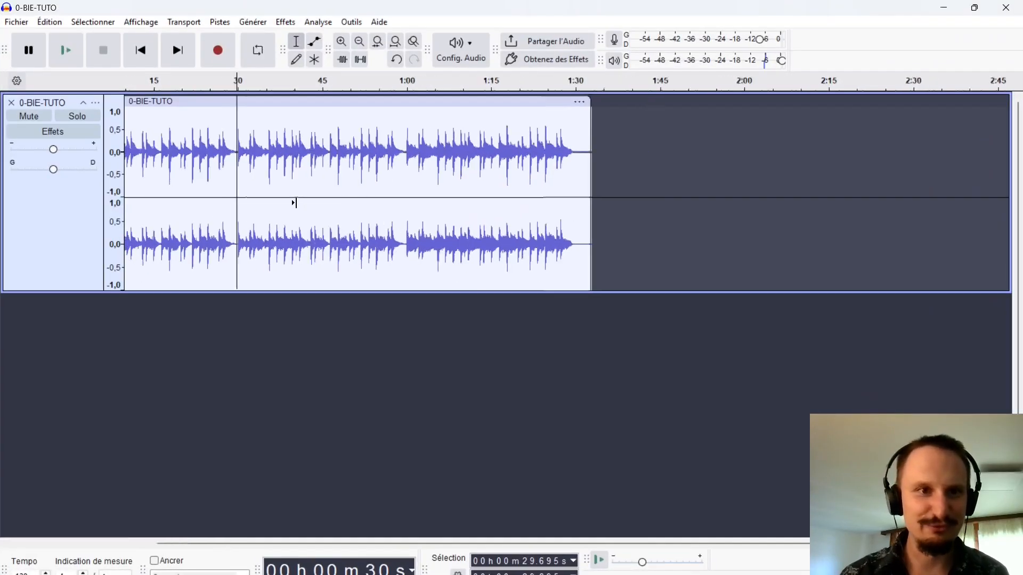
scroll(295, 203, down, 3)
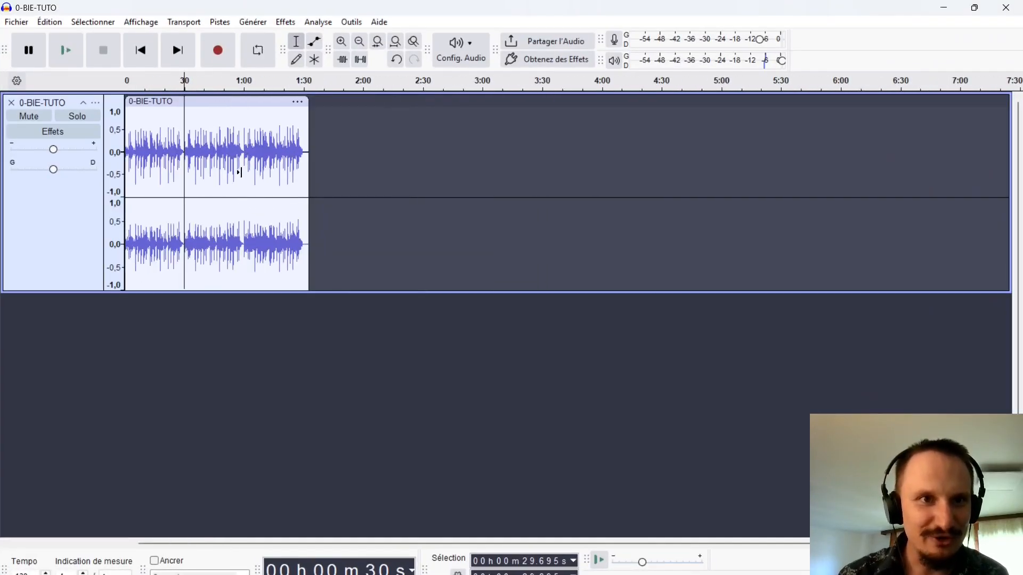
scroll(240, 172, up, 2)
click(182, 160)
key(space)
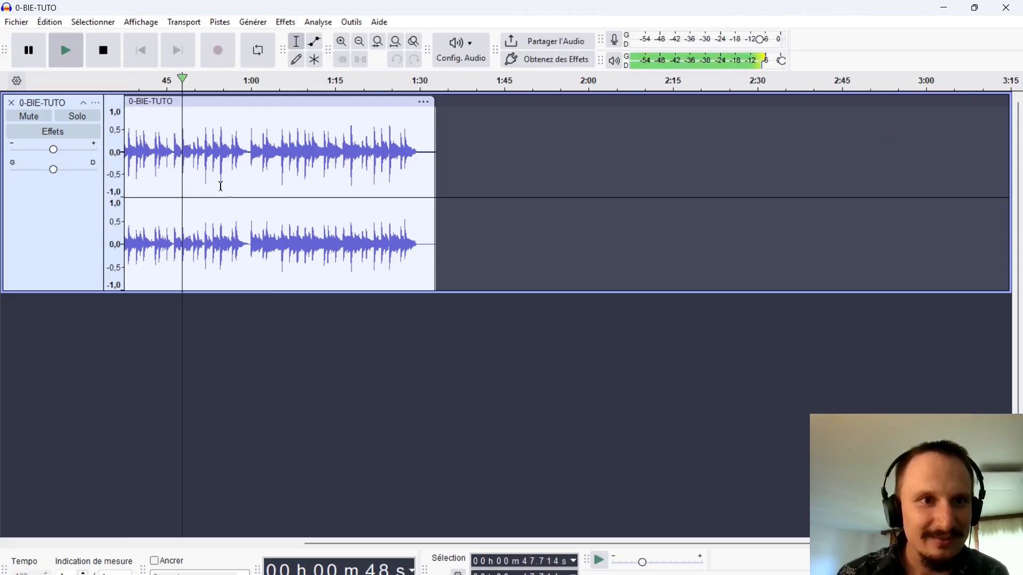
key(space)
key(alt+Tab)
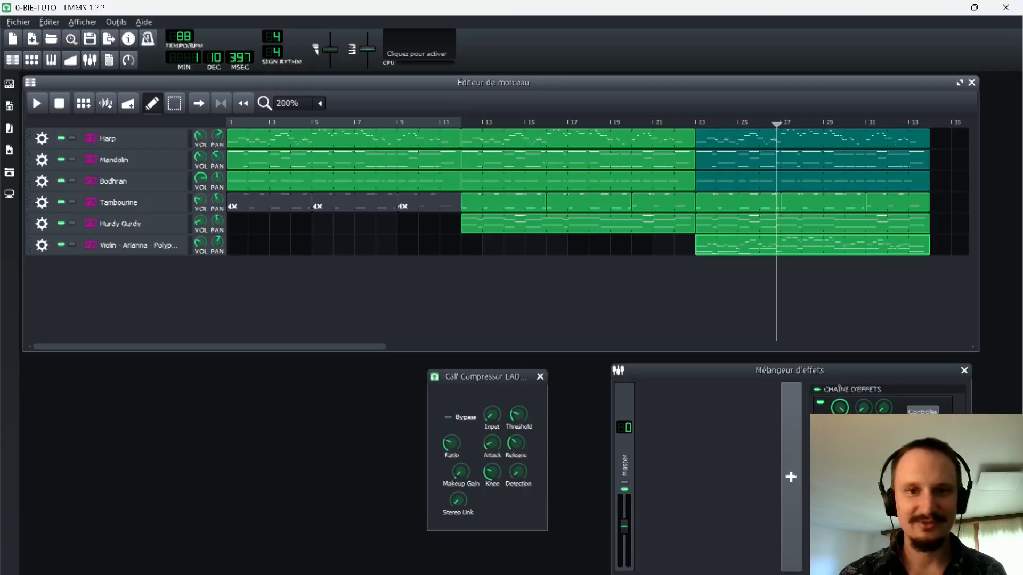
Play the song from just before bar 18, dismiss the add-effect window and nudge the Master fader up slightly
drag(554, 120, 587, 124)
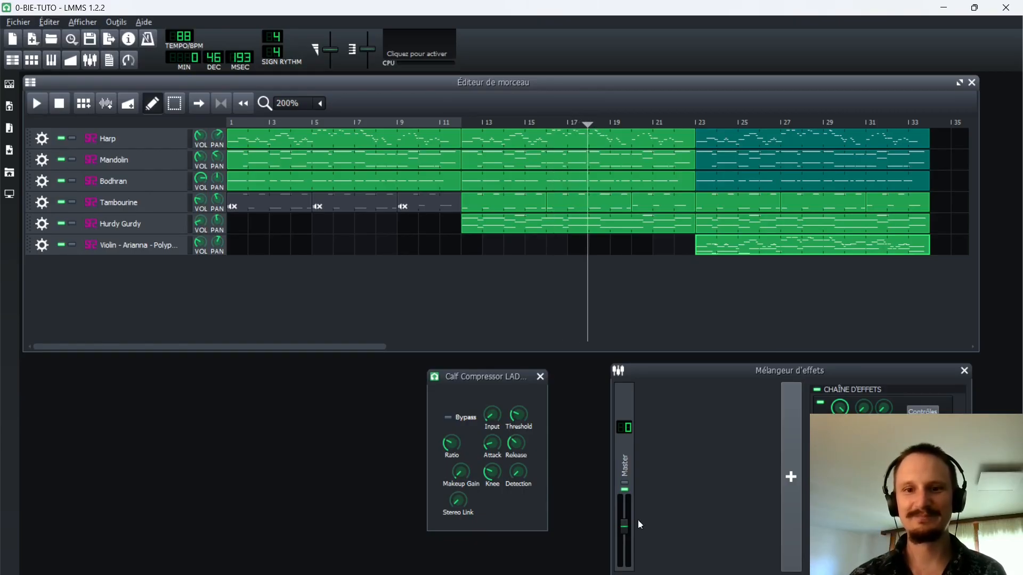
key(space)
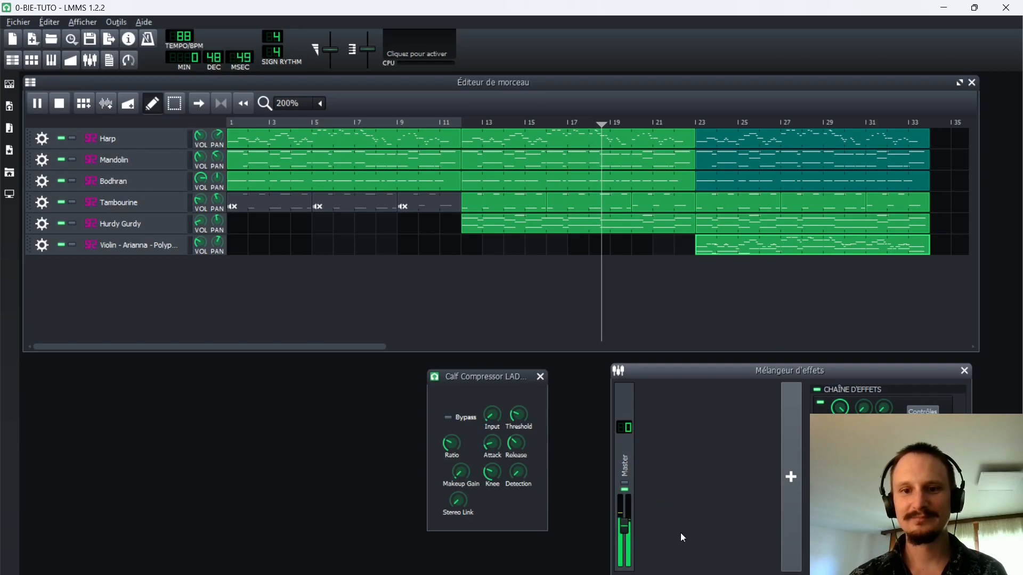
key(space)
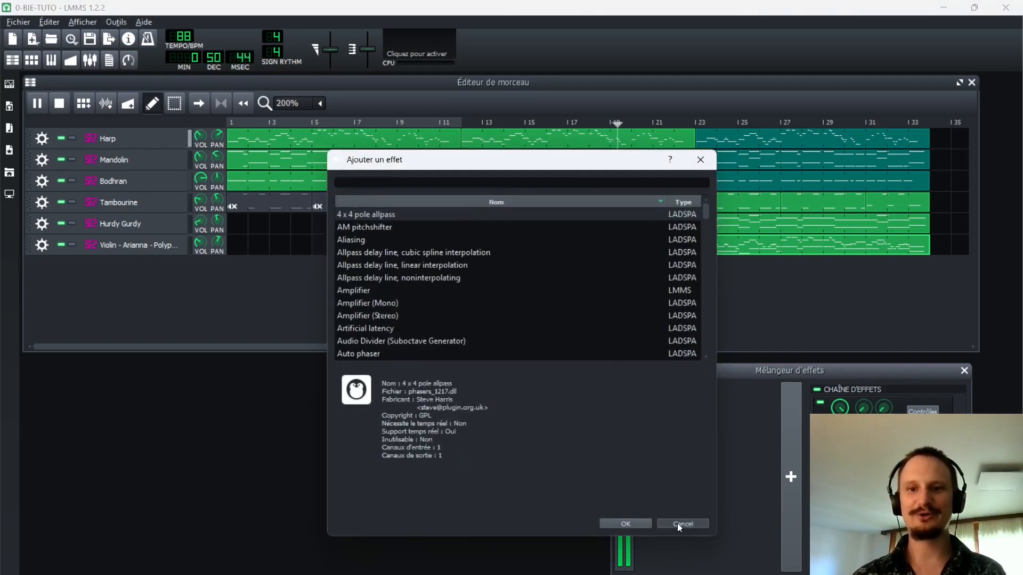
click(682, 524)
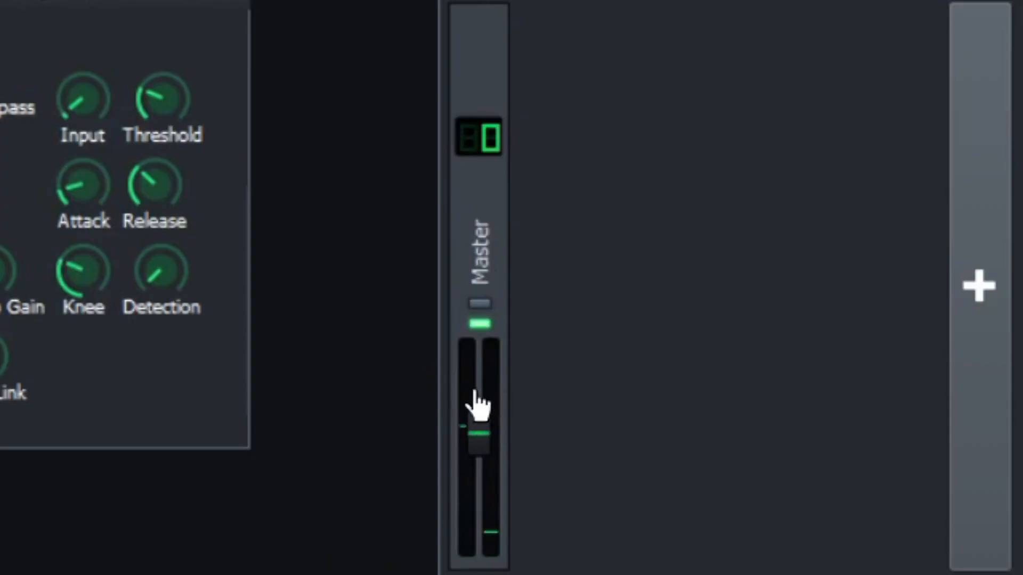
drag(478, 437, 478, 437)
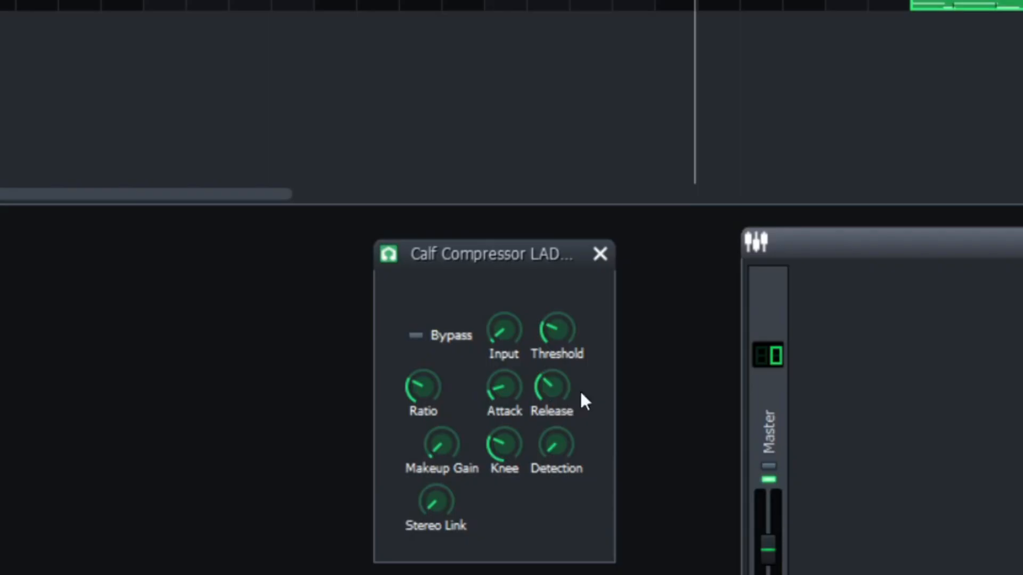
Set the Calf Compressor's Attack to 45
double_click(491, 391)
text(45)
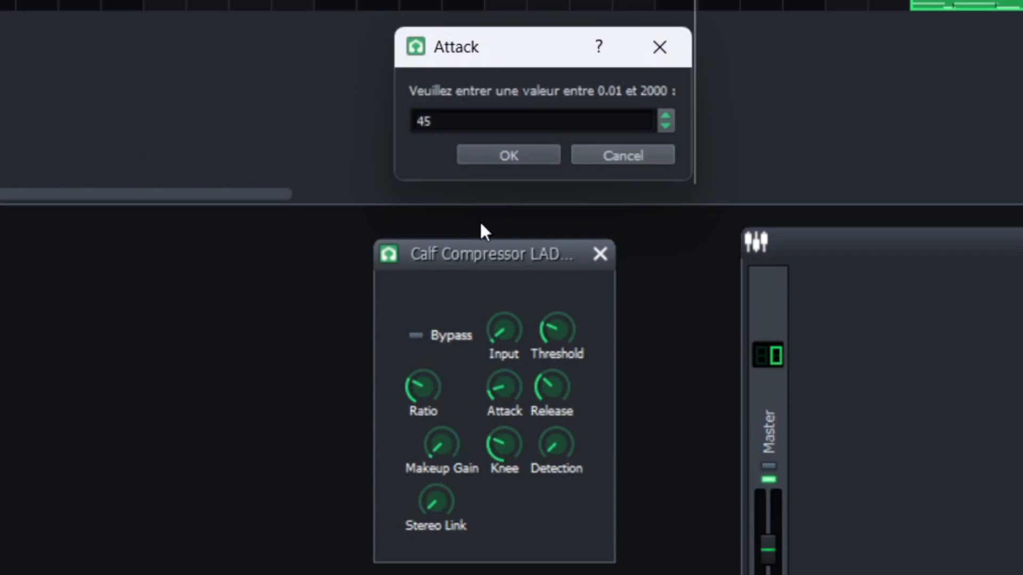
key(Return)
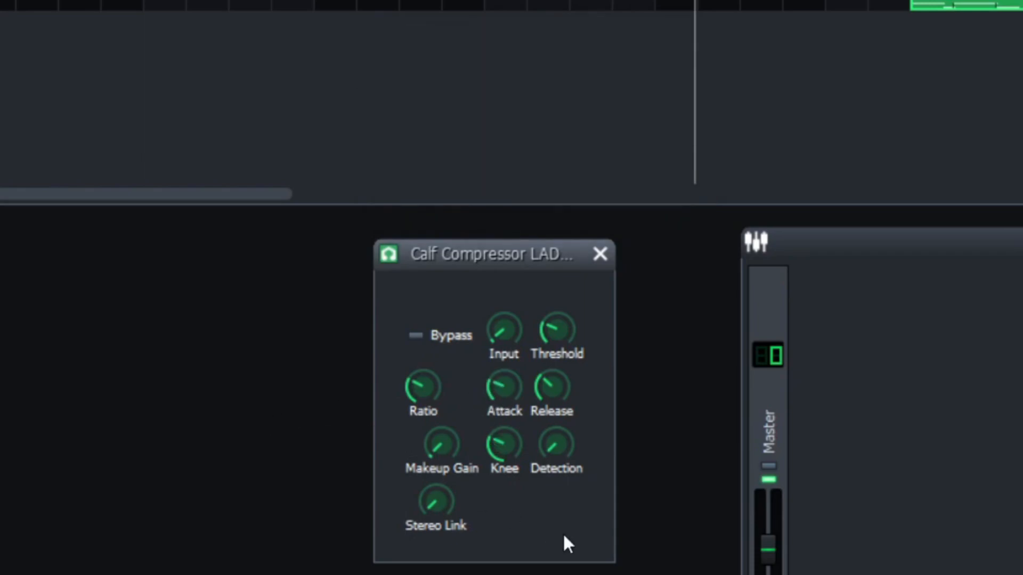
drag(507, 417, 496, 393)
double_click(497, 393)
text(45)
key(Return)
click(506, 394)
Set the Calf Compressor's Release to 135 and close the compressor's controls
double_click(554, 394)
text(135)
click(498, 156)
click(598, 256)
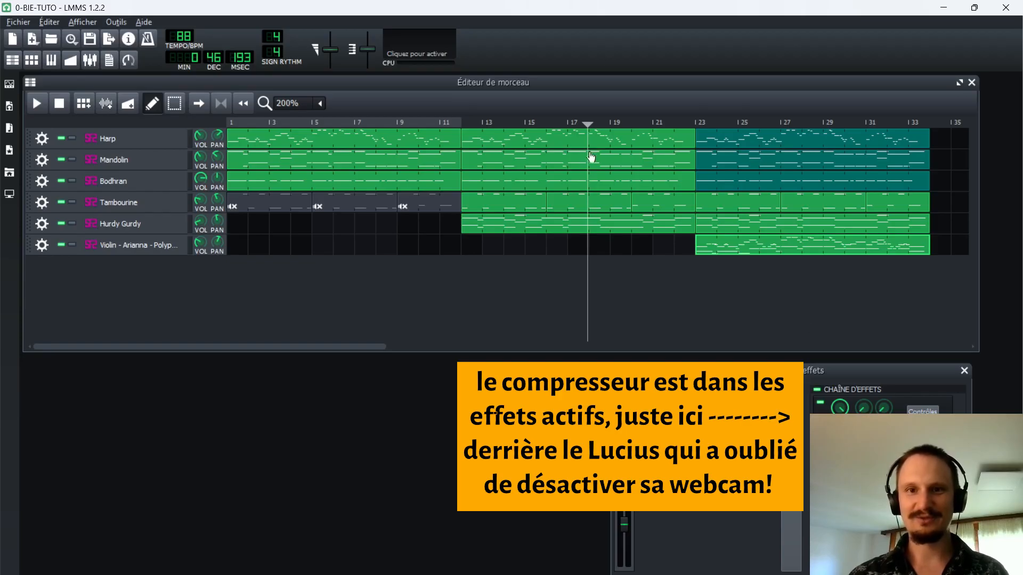
Compare the song without and with the compressor by disabling it, playing from just before bar 17 and re-enabling it during playback
click(820, 405)
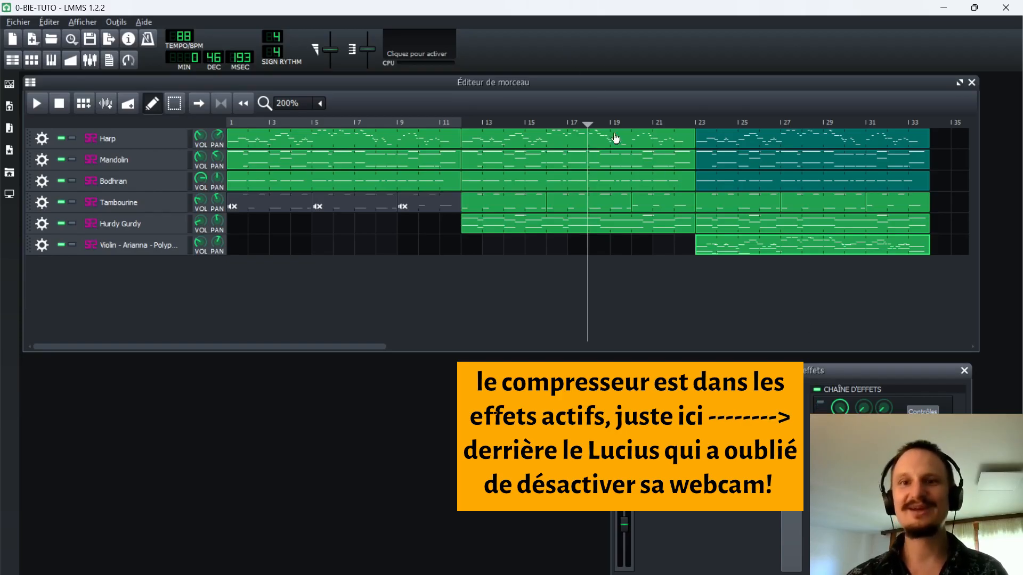
click(570, 124)
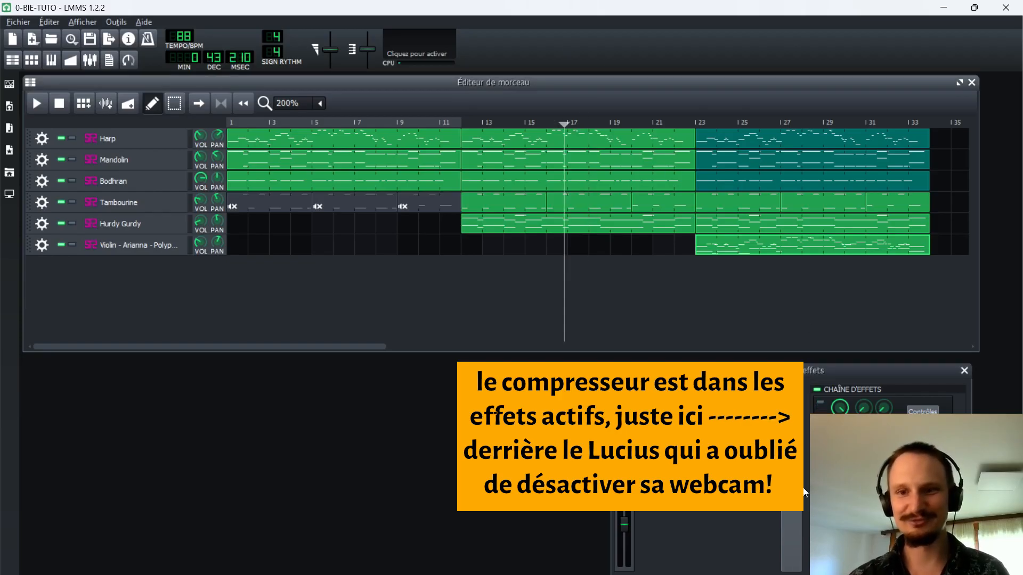
key(space)
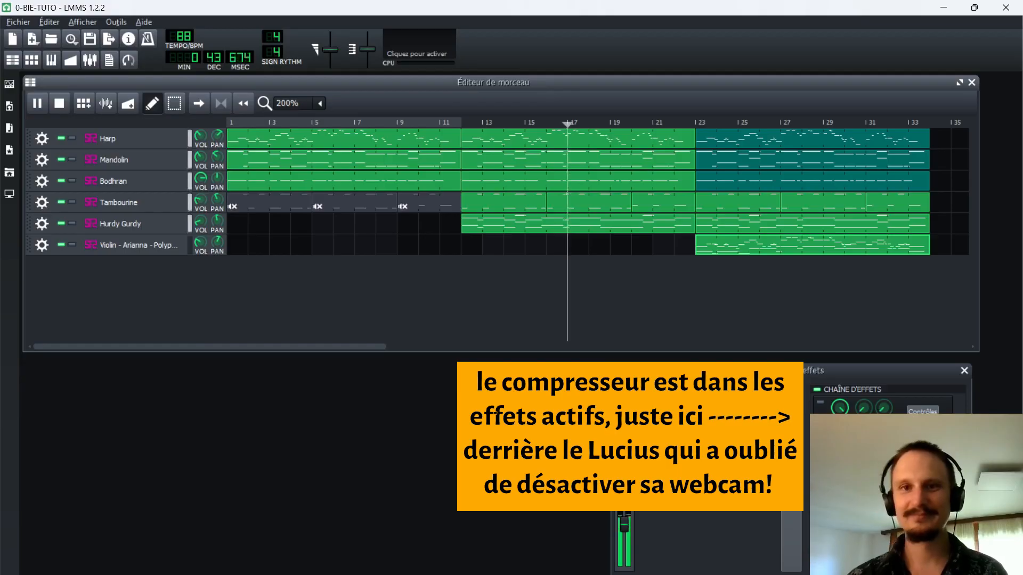
click(820, 403)
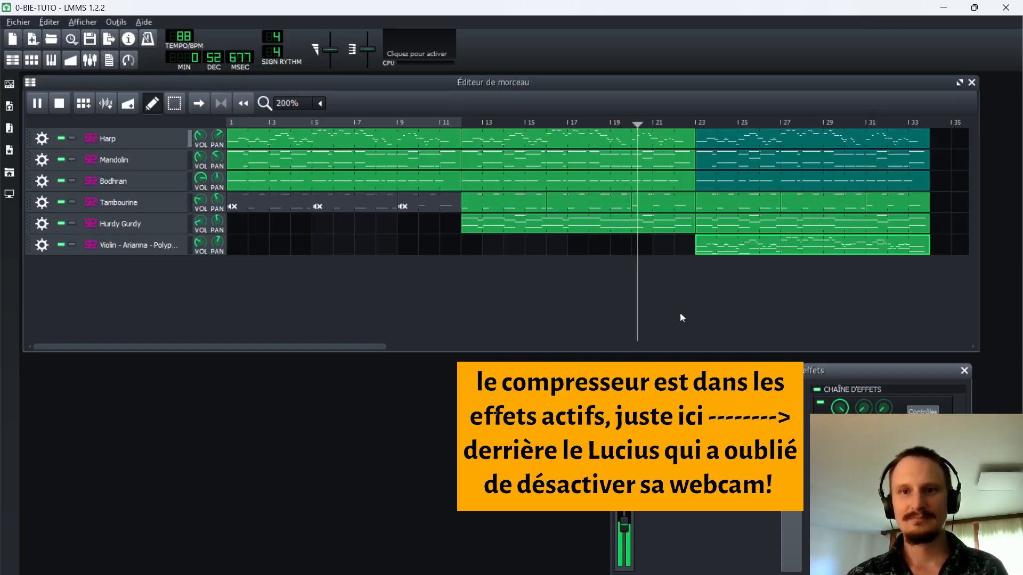
click(732, 350)
key(space)
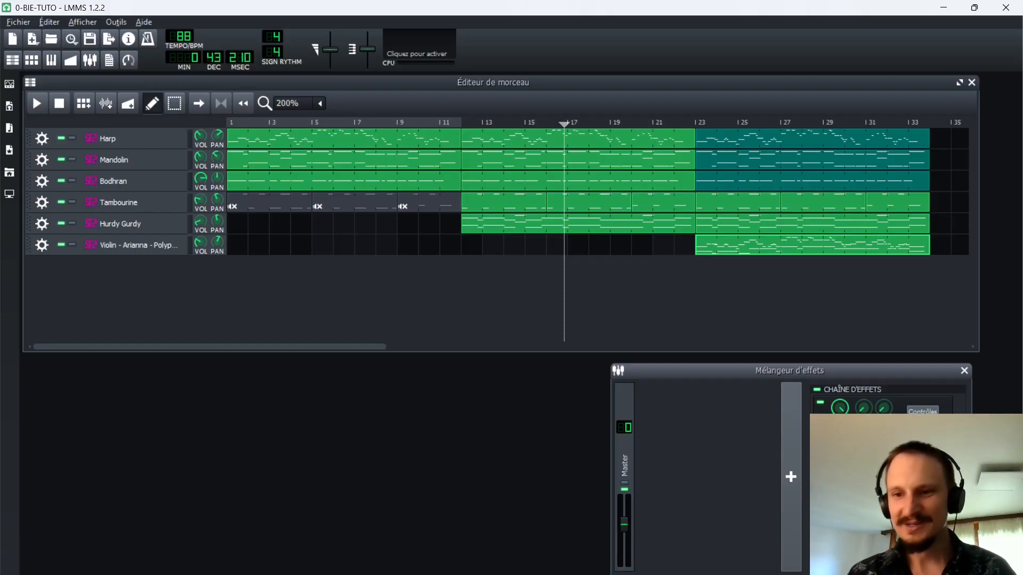
Search the effects for "rev" and add ReverbSC to the Master channel
click(888, 539)
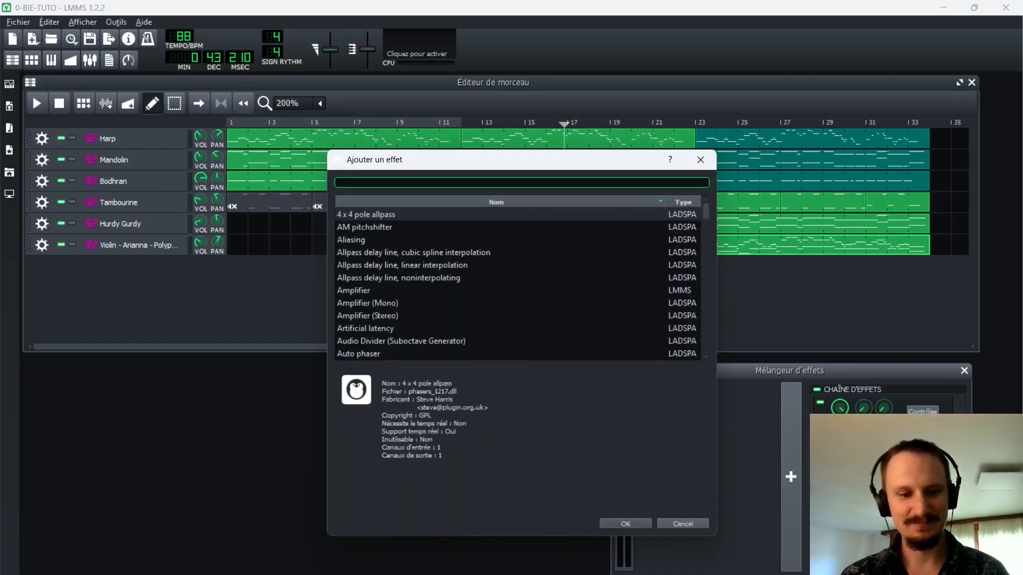
text(rev)
double_click(389, 240)
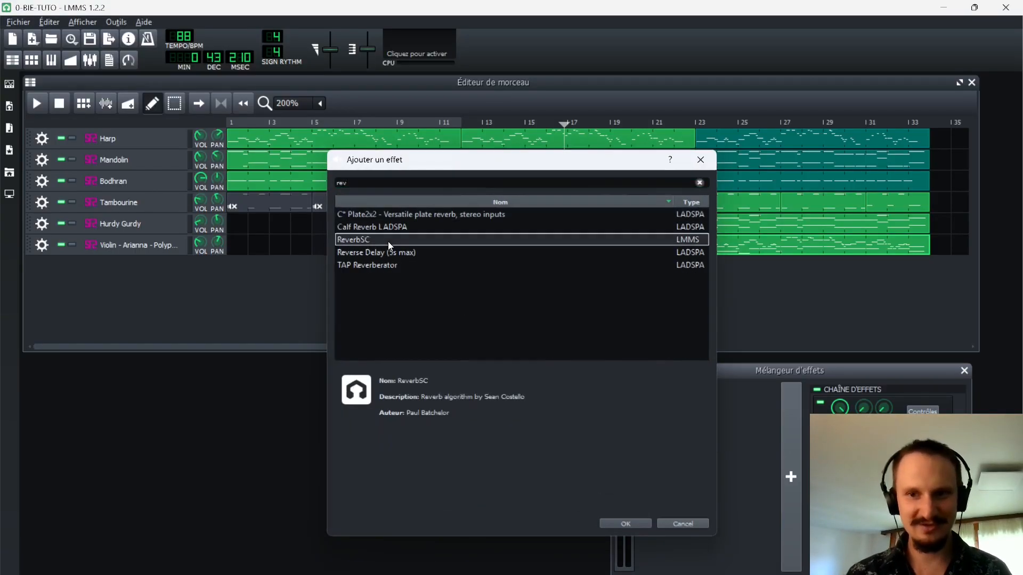
Listen to the song with the reverb from just before bar 17 and from just before the violin's entry at bar 23
click(563, 126)
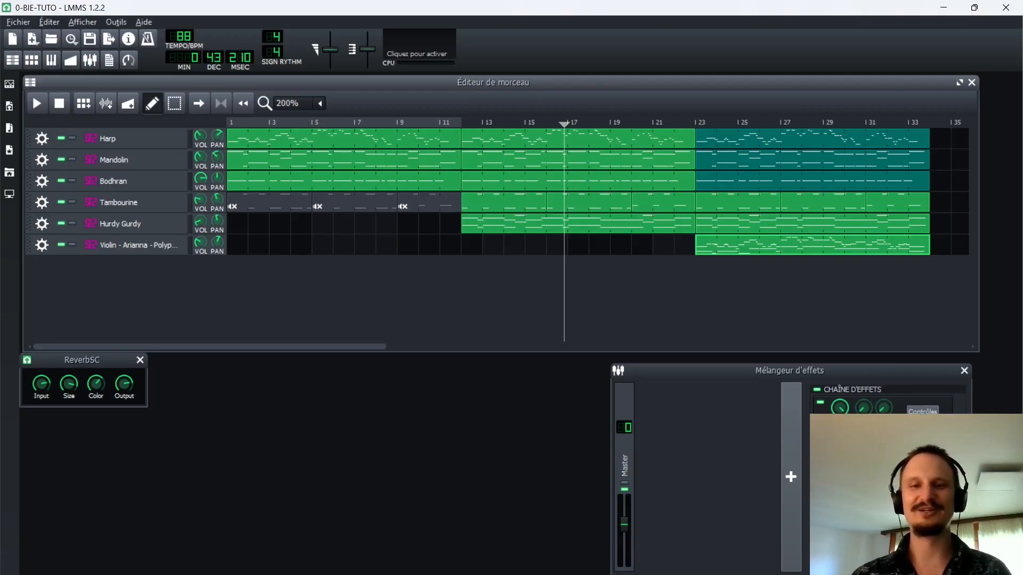
key(space)
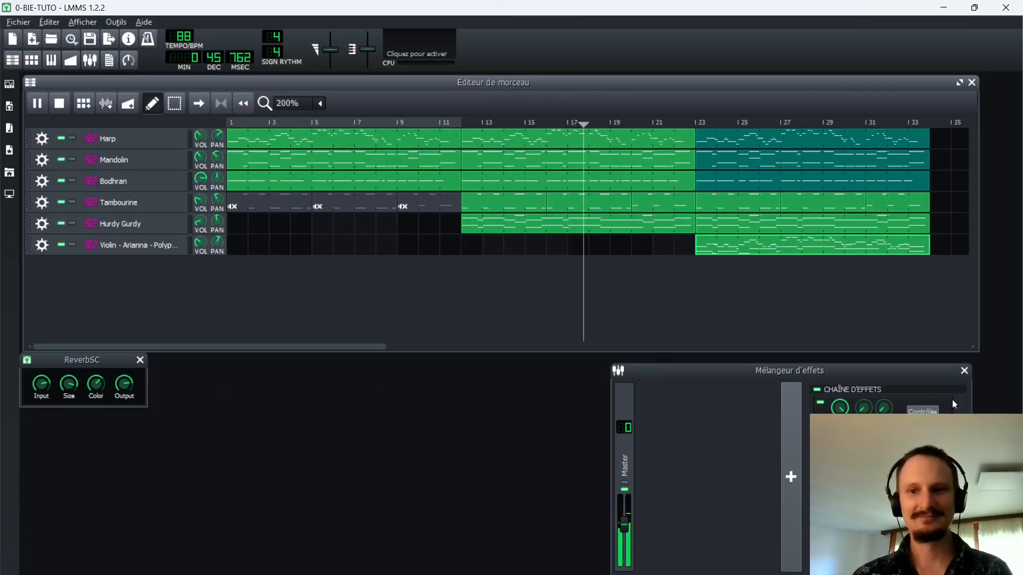
key(space)
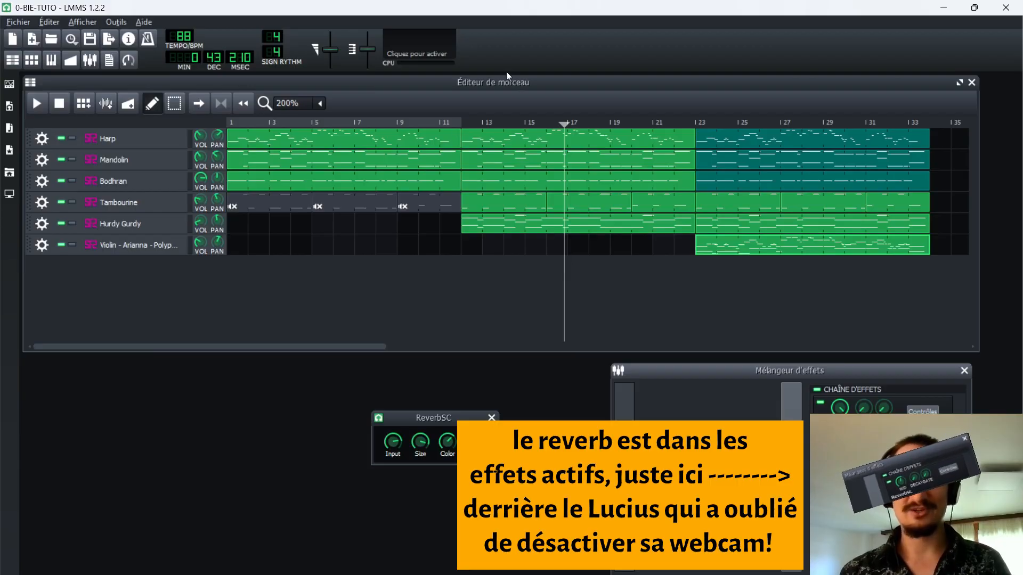
click(690, 122)
key(space)
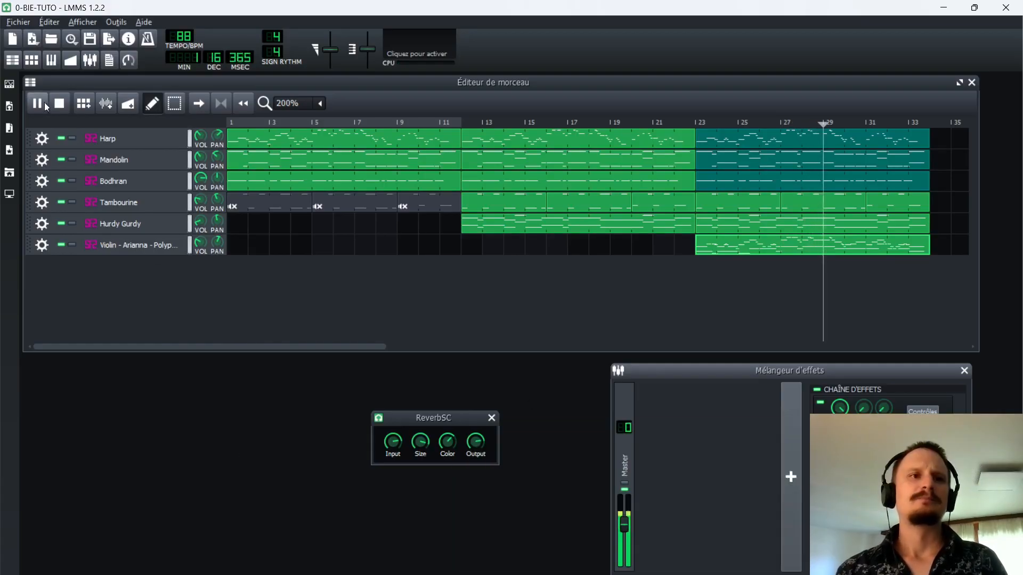
click(54, 105)
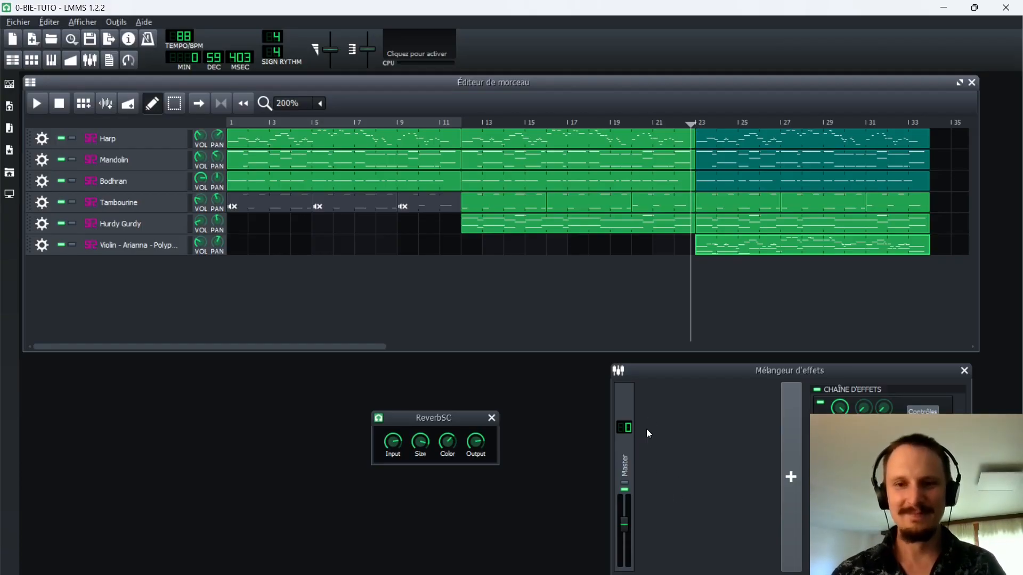
click(656, 371)
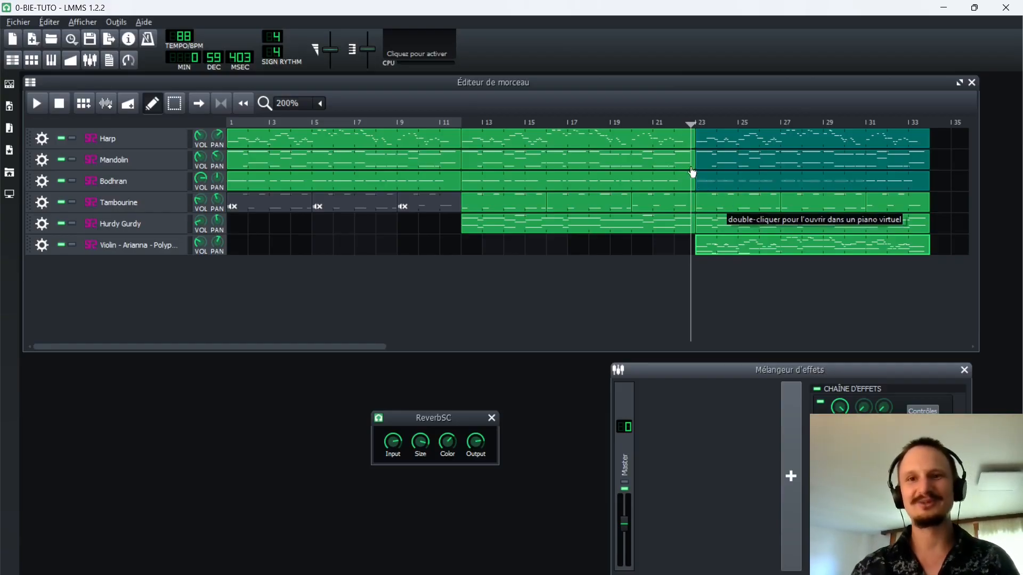
Replay the violin section from just before bar 23, stop, and return to LMMS from the ChatGPT answer on reverb and compressor order
click(684, 119)
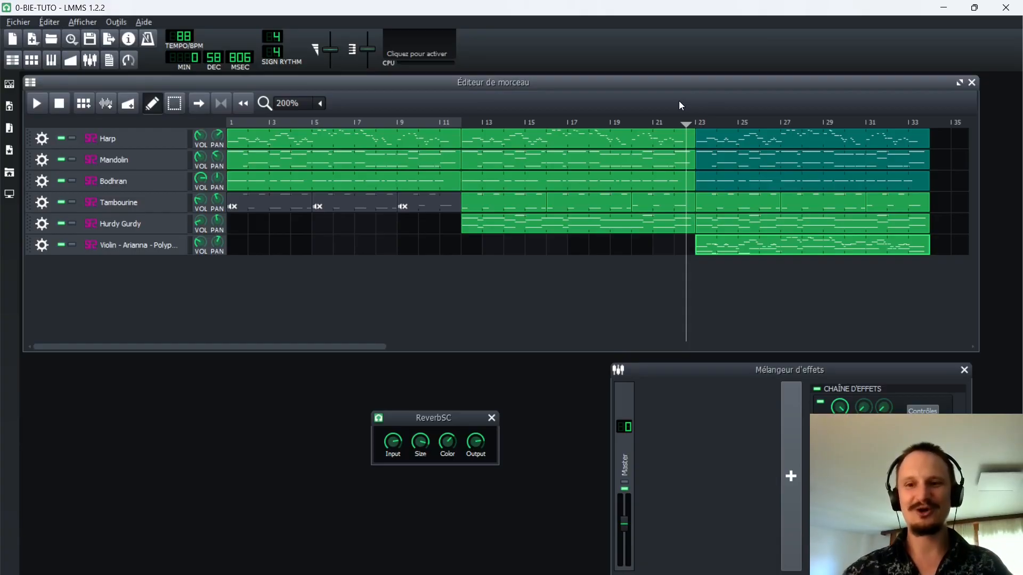
click(688, 120)
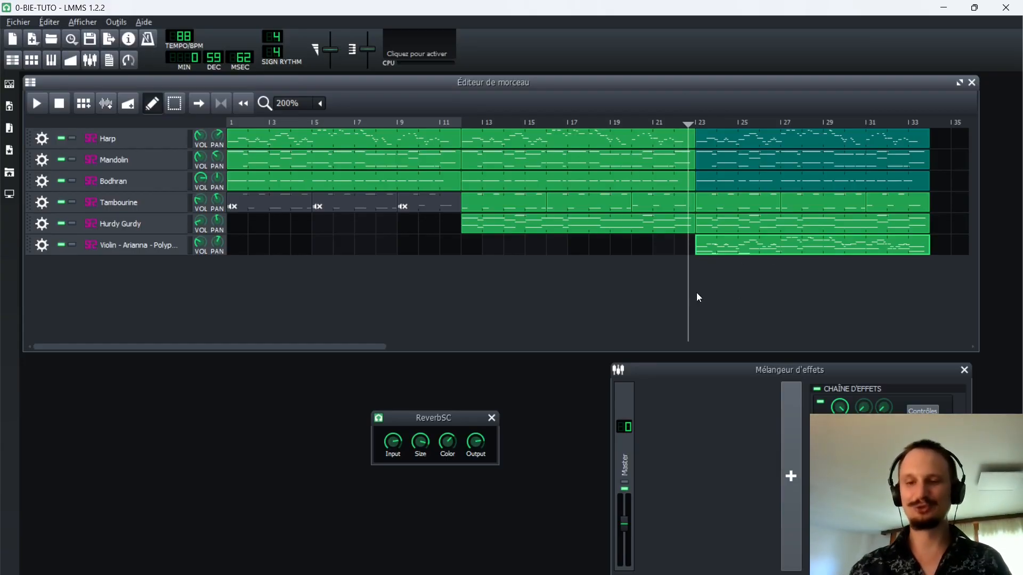
click(690, 122)
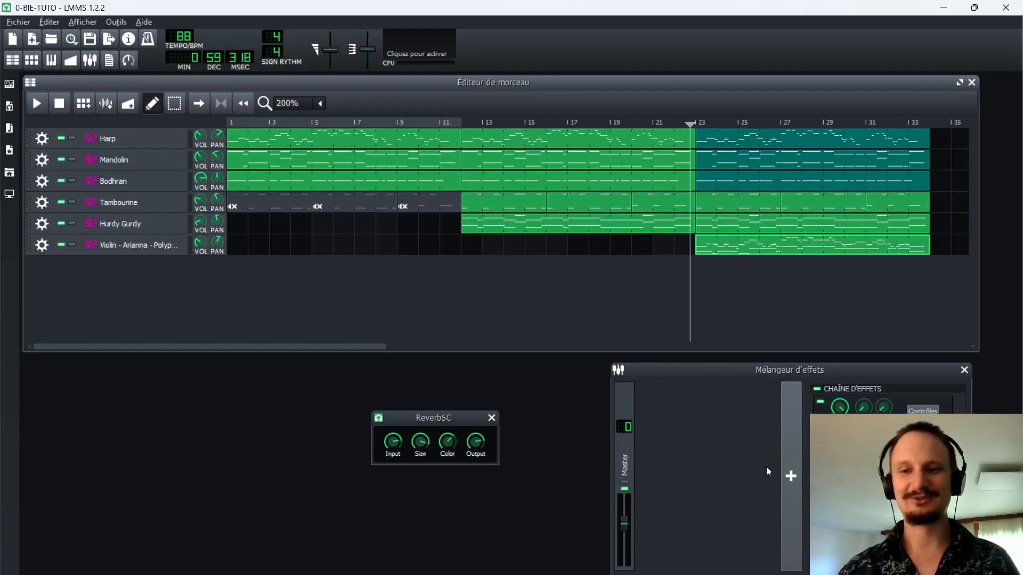
key(space)
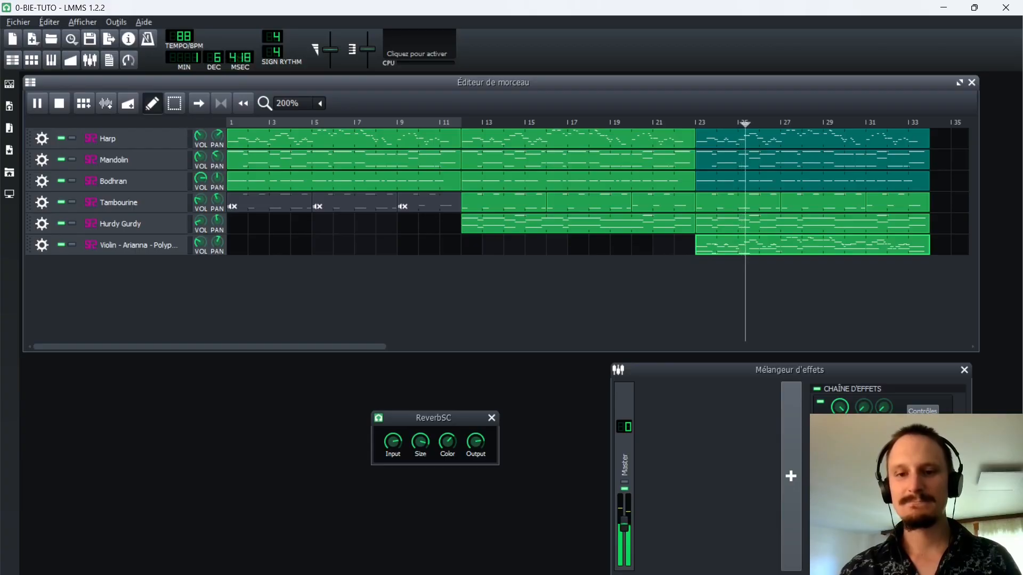
key(space)
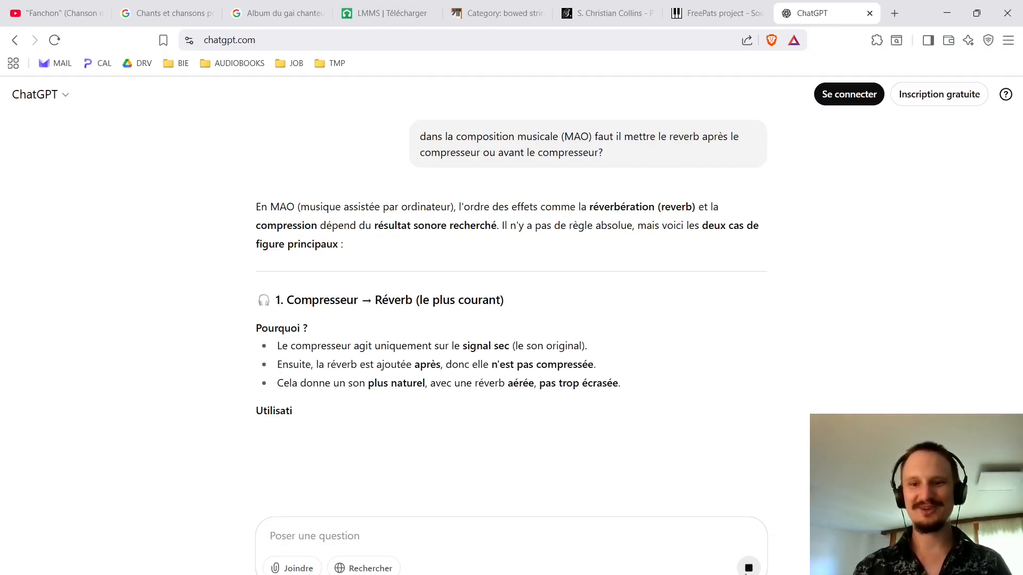
click(946, 12)
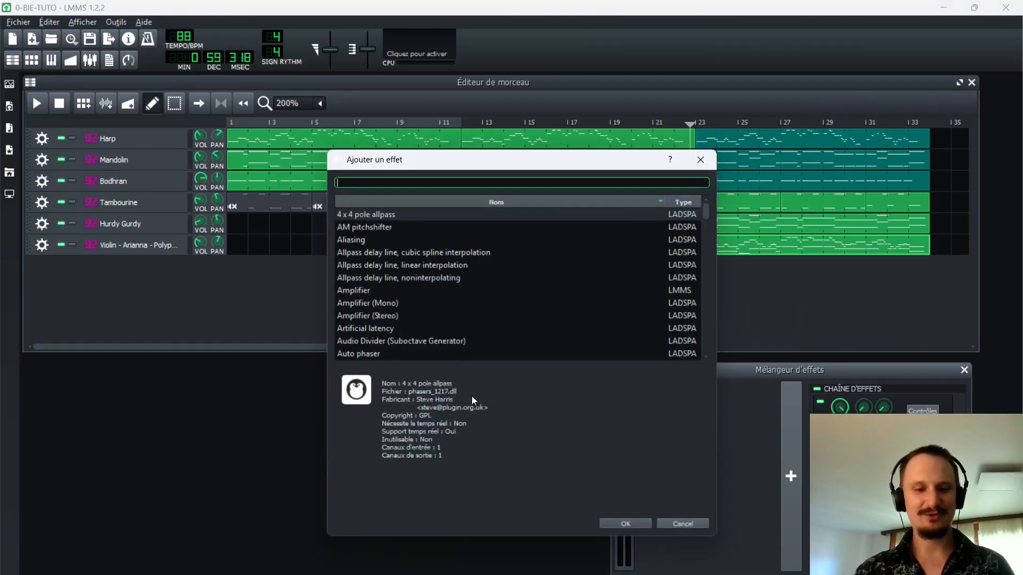
Add the Stereo Matrix effect to the Master channel and place its window beside the ReverbSC window
text(stere)
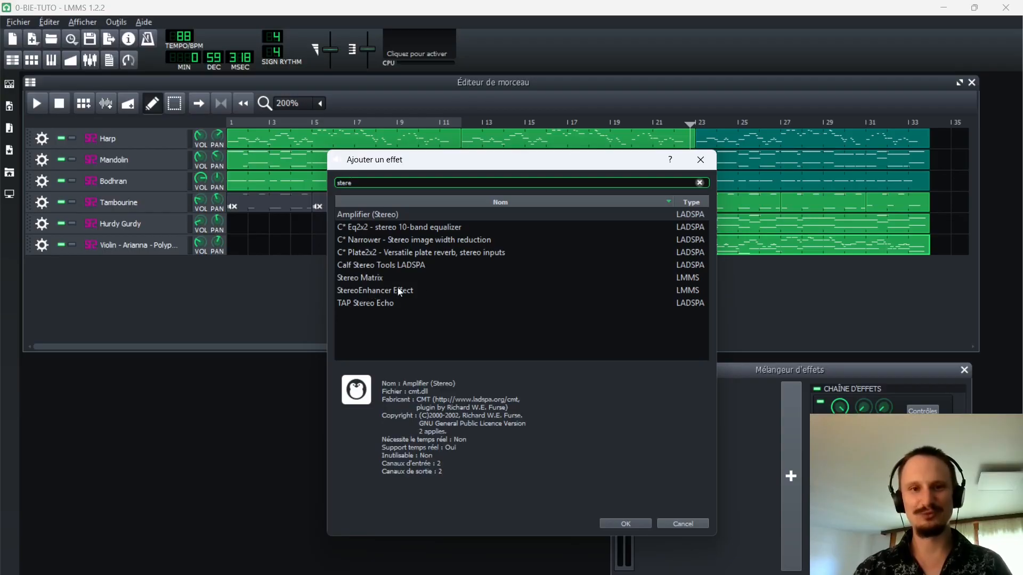
double_click(363, 278)
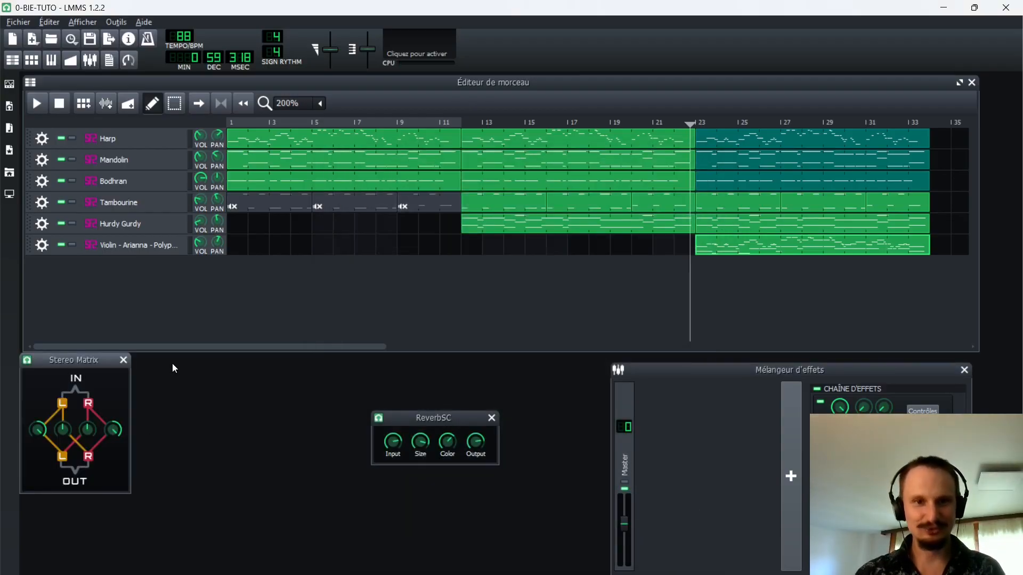
drag(67, 361, 708, 411)
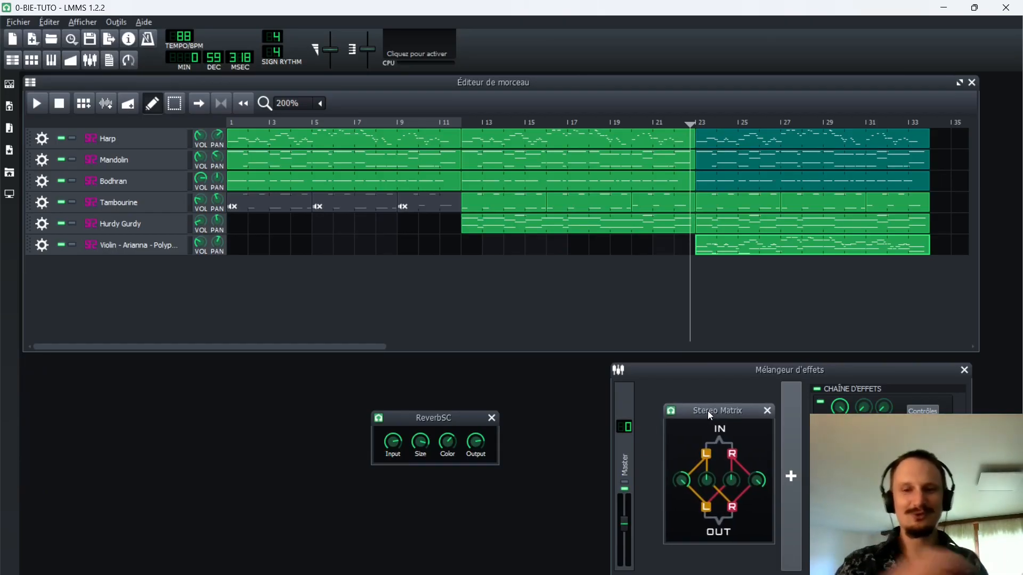
drag(710, 410, 531, 392)
drag(472, 413, 433, 399)
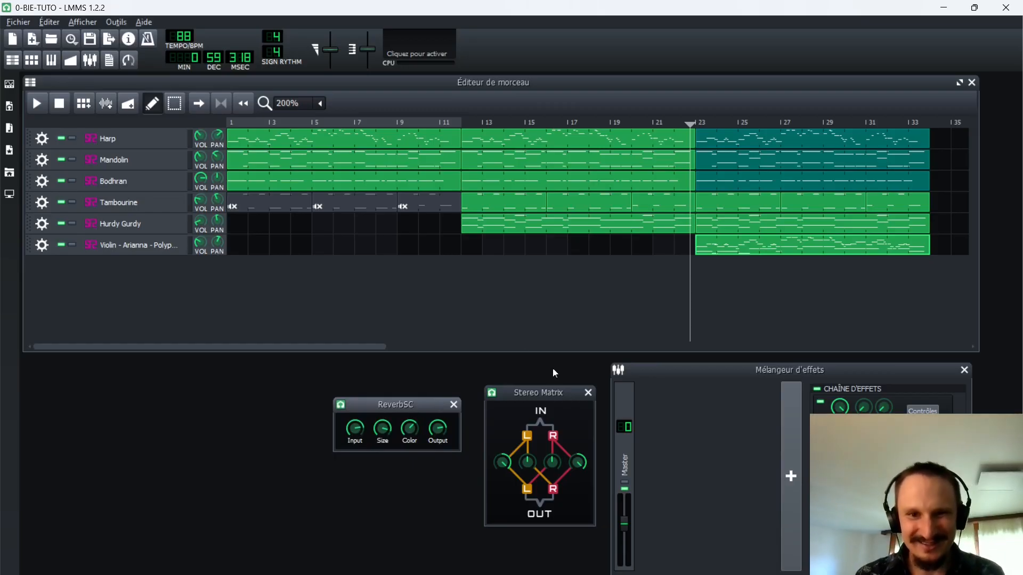
Set both inner knobs of the Stereo Matrix to 0,3, trying 0,2 first on the one nearer the L channel
double_click(528, 463)
text(0,2)
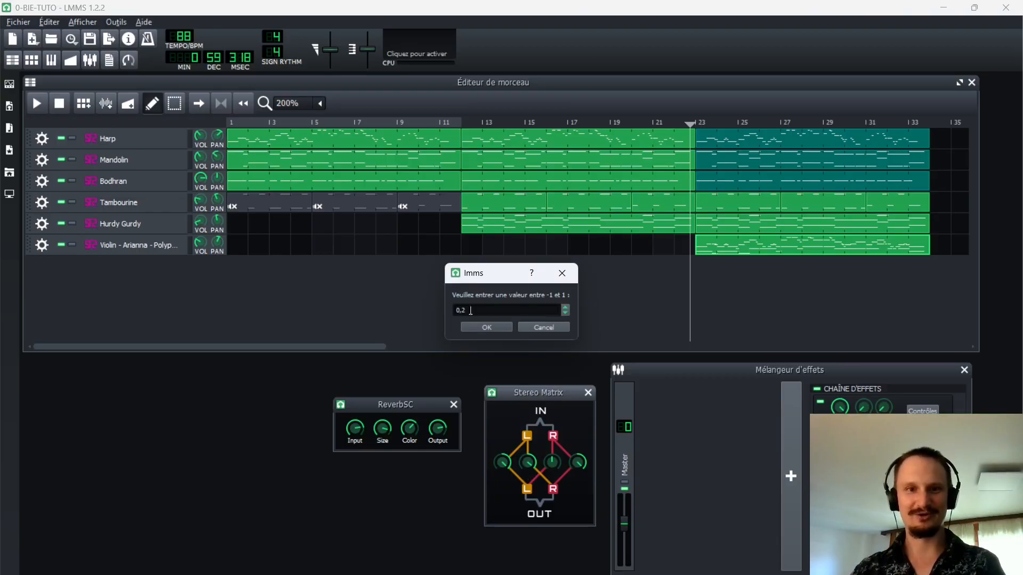
key(Return)
double_click(551, 463)
text(0,3)
key(Return)
double_click(526, 466)
text(0,3)
key(Return)
click(712, 490)
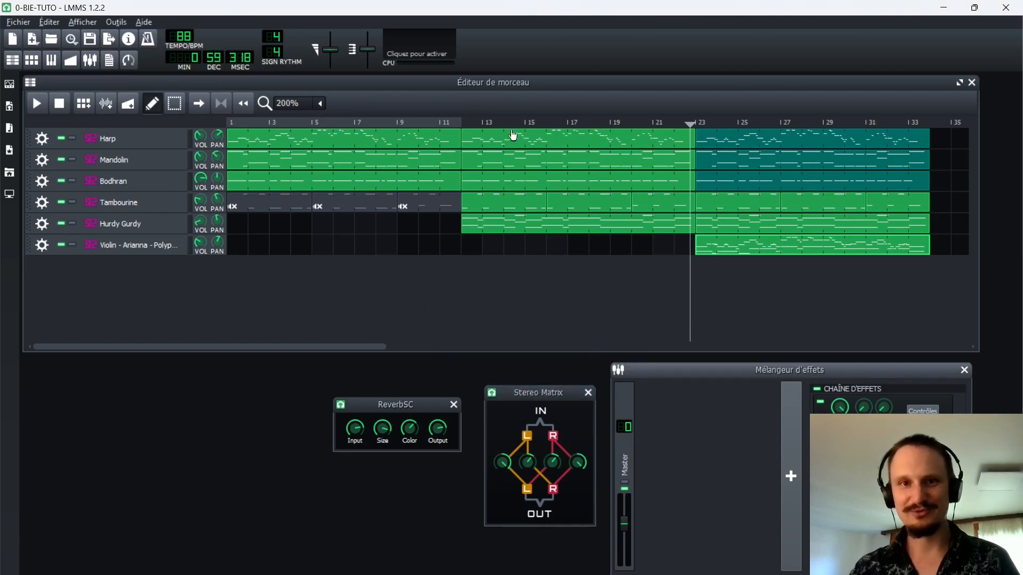
Listen to the song with the stereo effect from bar 12 and from about bar 18, and stop playback
click(462, 122)
key(space)
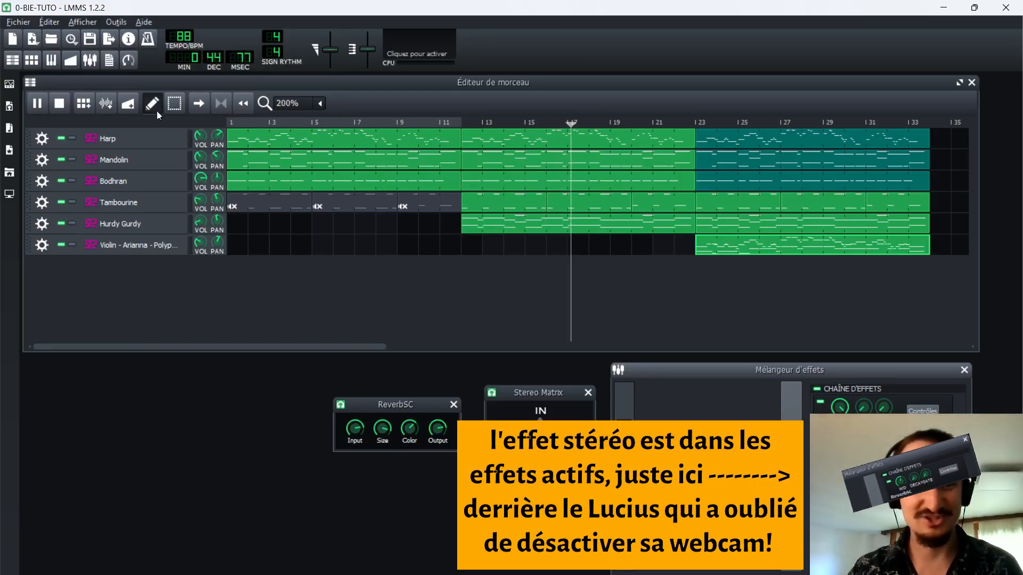
click(59, 103)
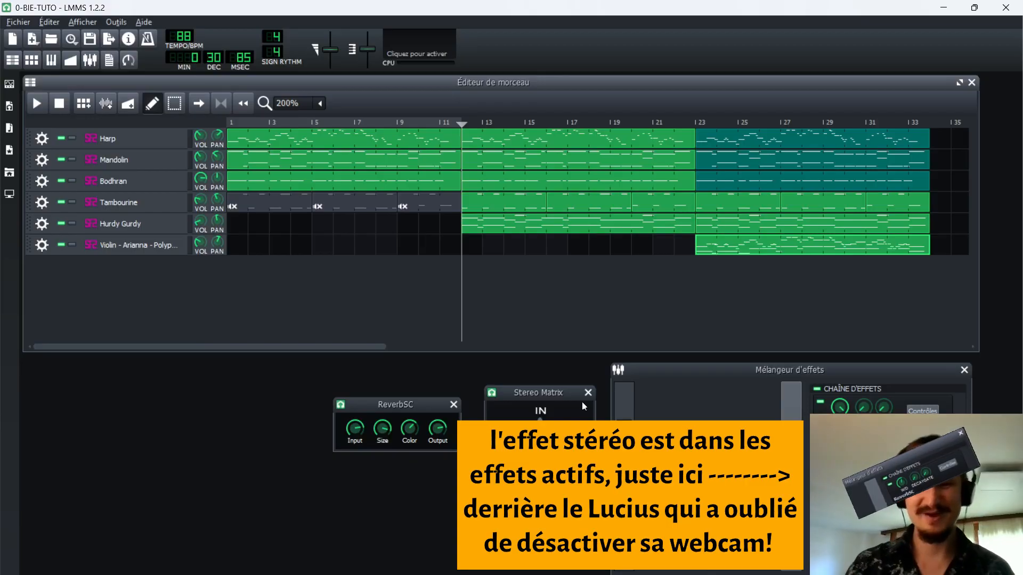
drag(569, 126, 591, 124)
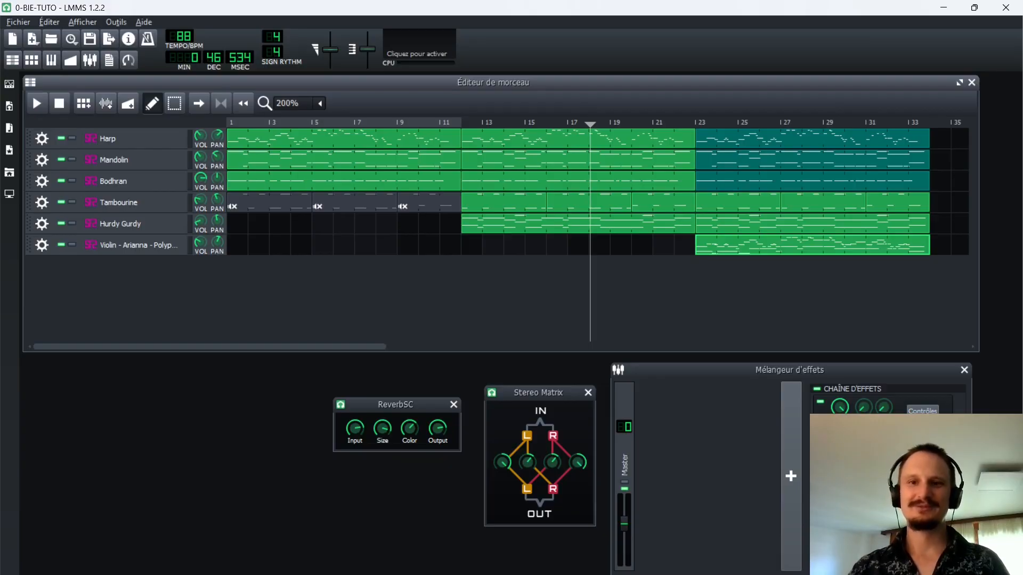
key(space)
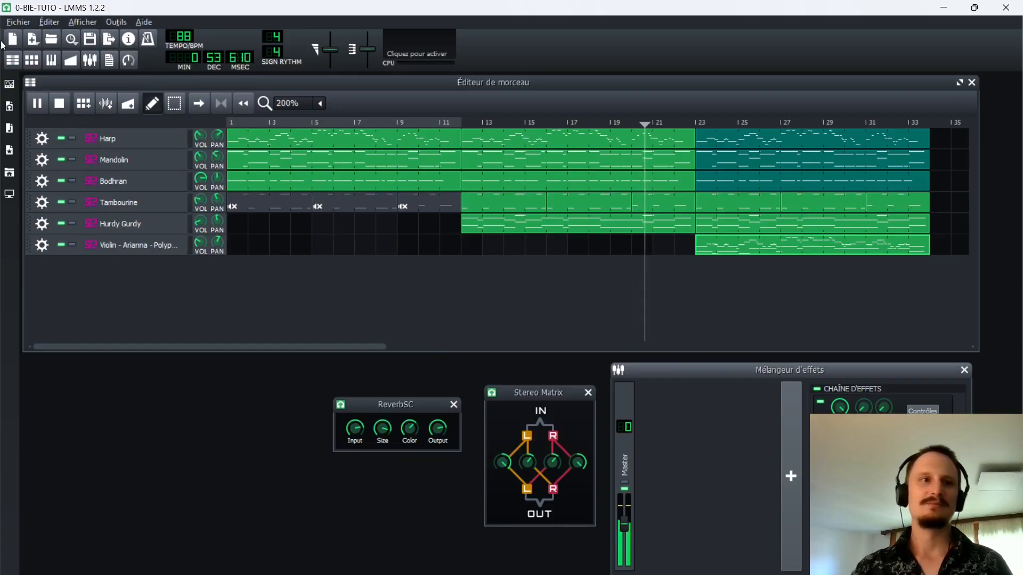
click(55, 107)
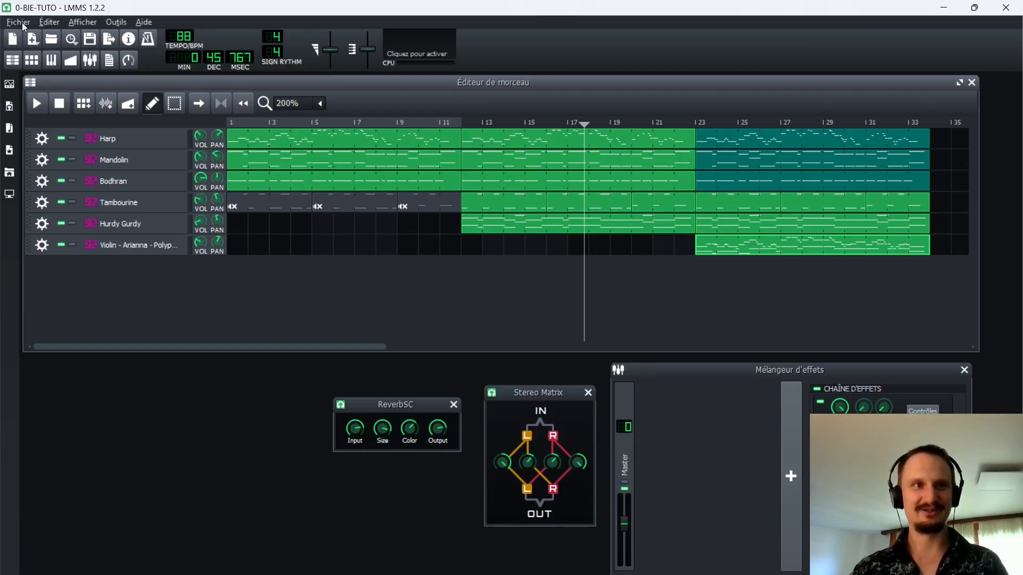
Export the processed song as 0-BIE-TUTO-COMPRESSOR from LMMS and switch to Audacity to compare it with the earlier export
key(alt+Tab)
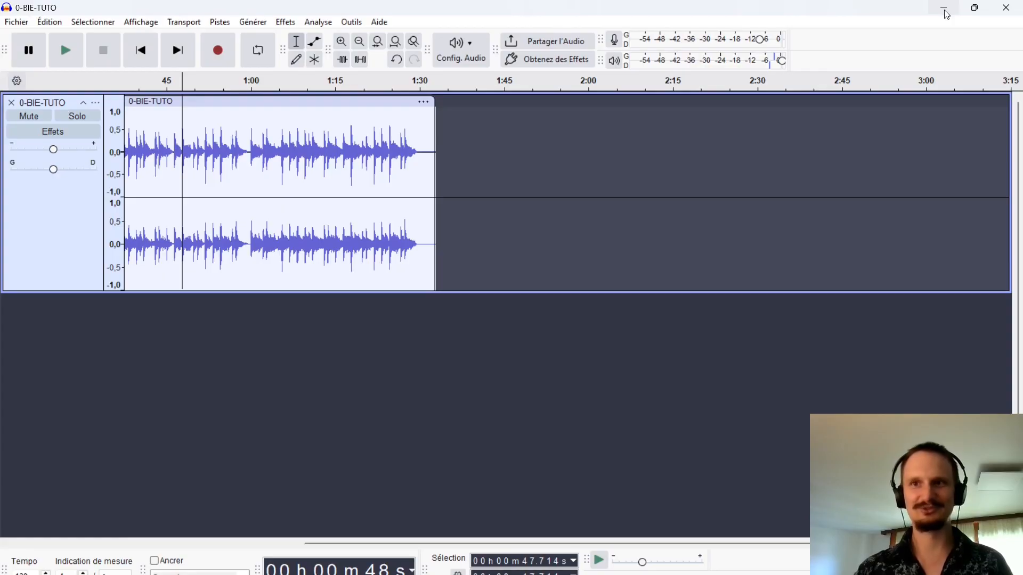
click(943, 8)
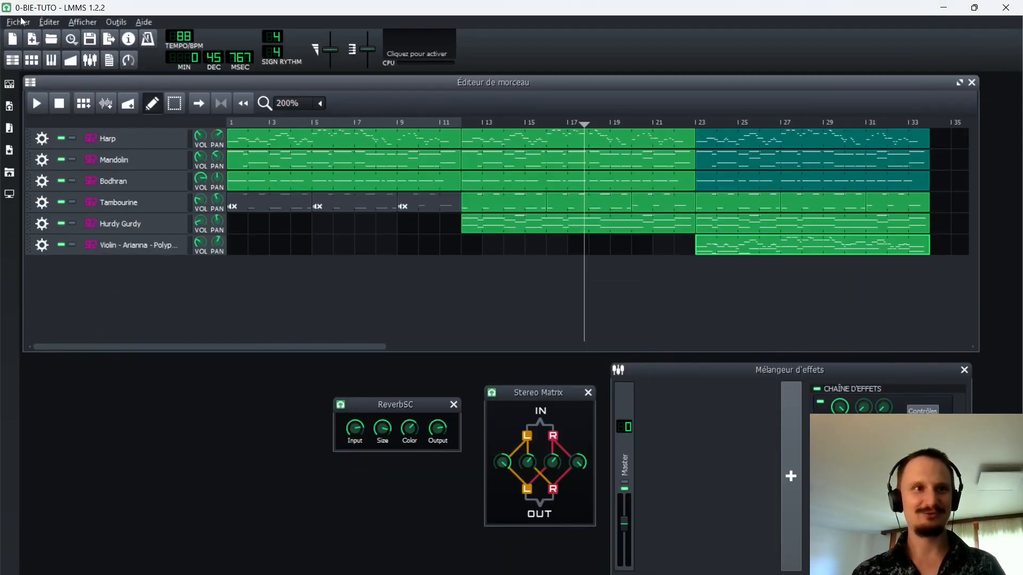
click(19, 22)
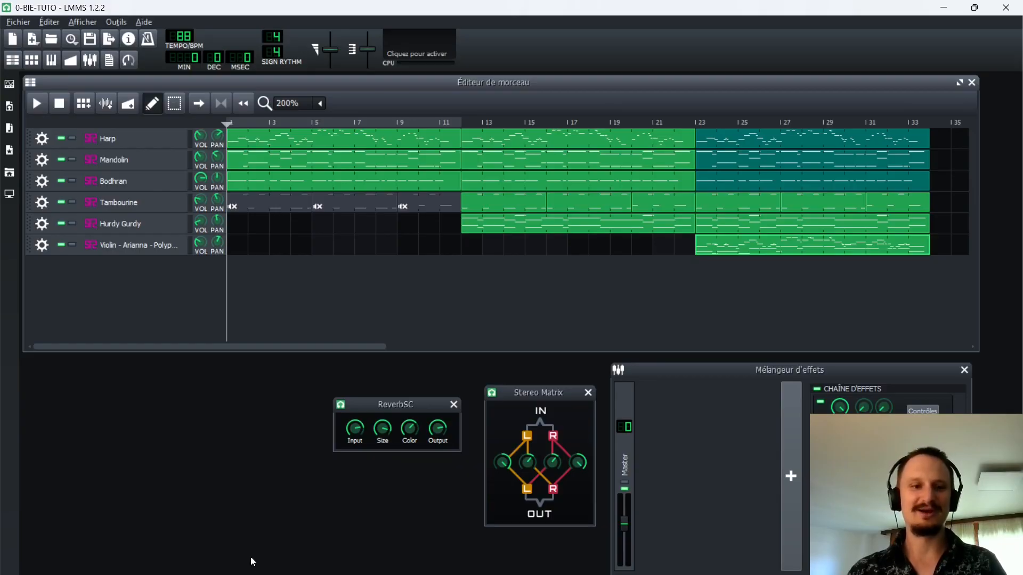
key(alt+Tab)
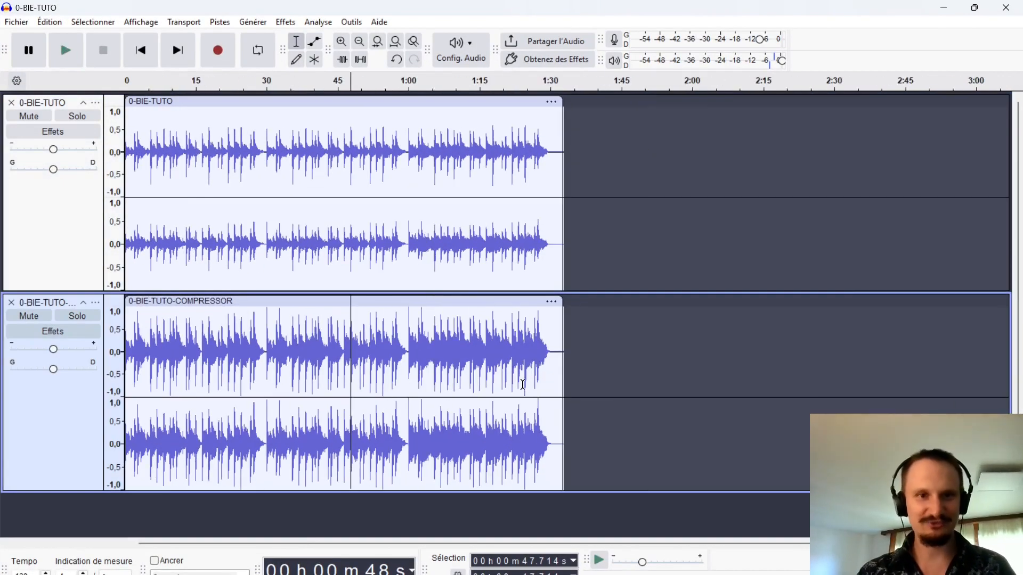
Examine the 0-BIE-TUTO-COMPRESSOR waveform against the original track and return the cursor to the start
click(281, 331)
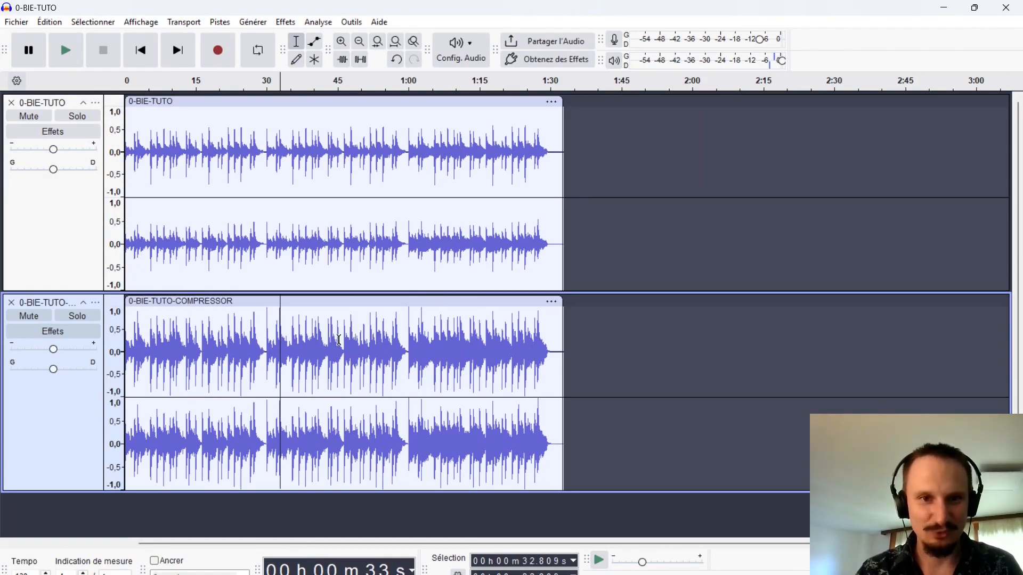
double_click(369, 343)
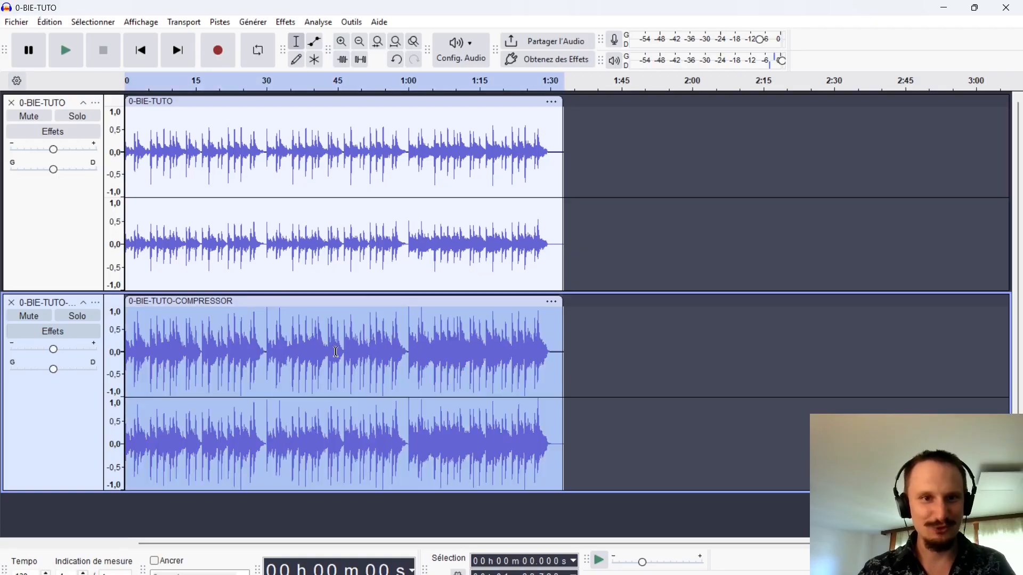
click(294, 347)
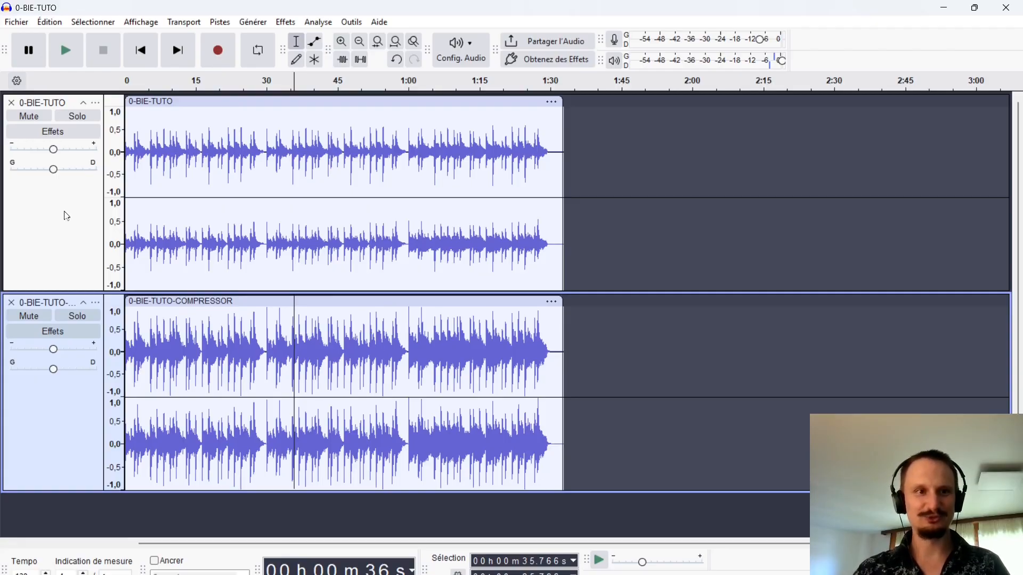
click(141, 50)
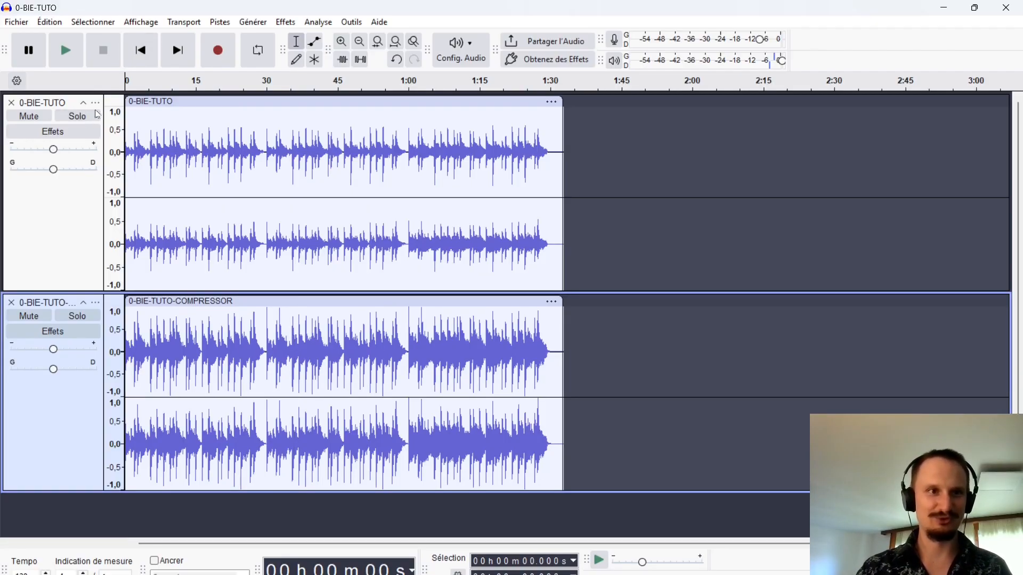
Solo the original 0-BIE-TUTO track and listen to it briefly from about 0:59
click(77, 116)
click(407, 156)
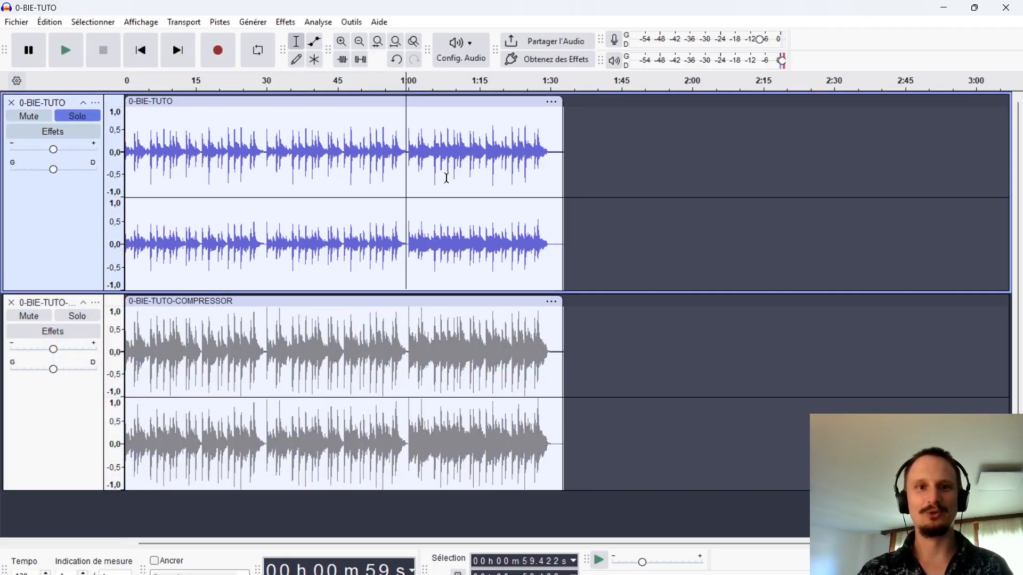
key(space)
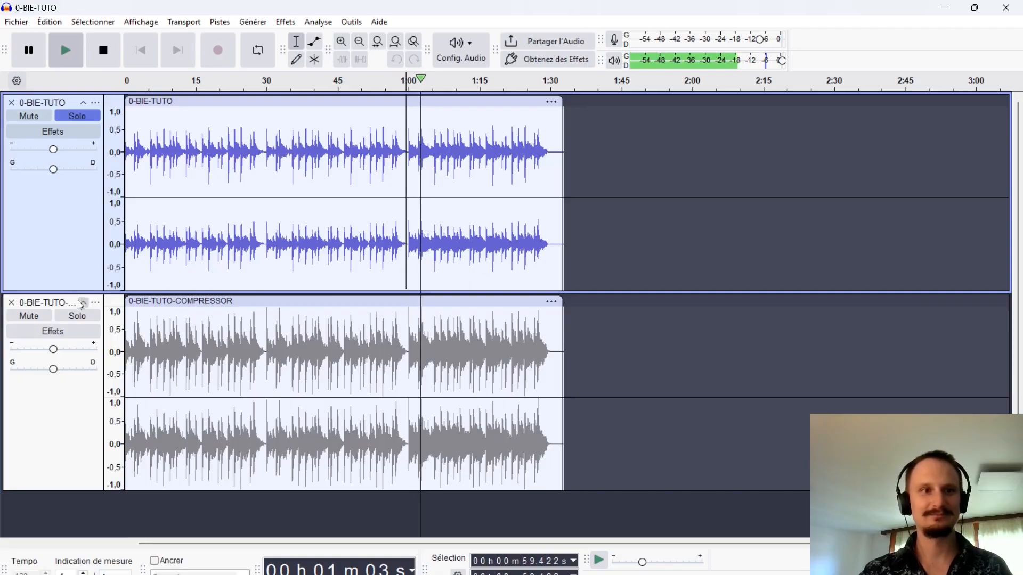
key(space)
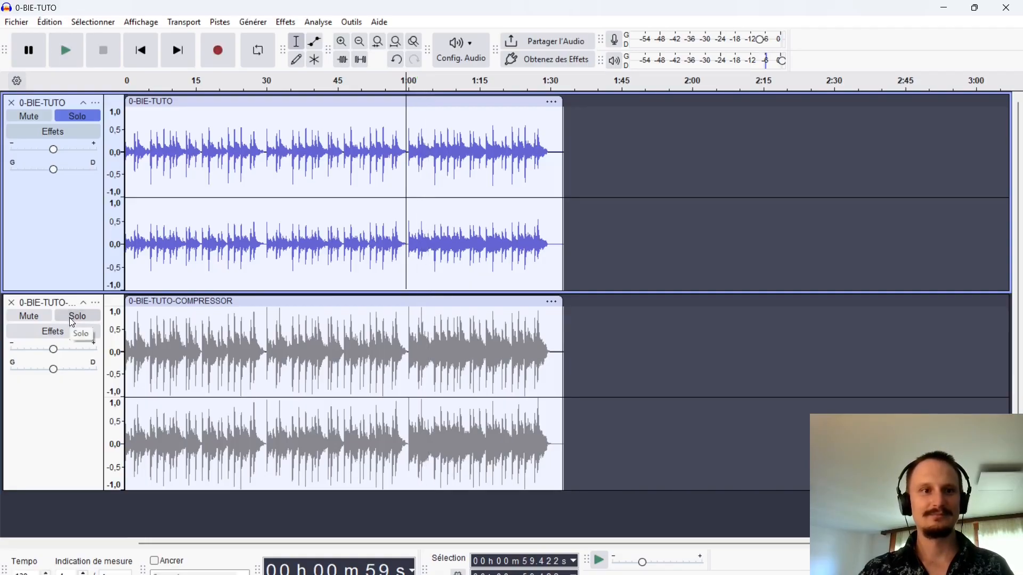
Solo the 0-BIE-TUTO-COMPRESSOR track instead of the original and listen to it from about 1:00
click(76, 316)
click(76, 116)
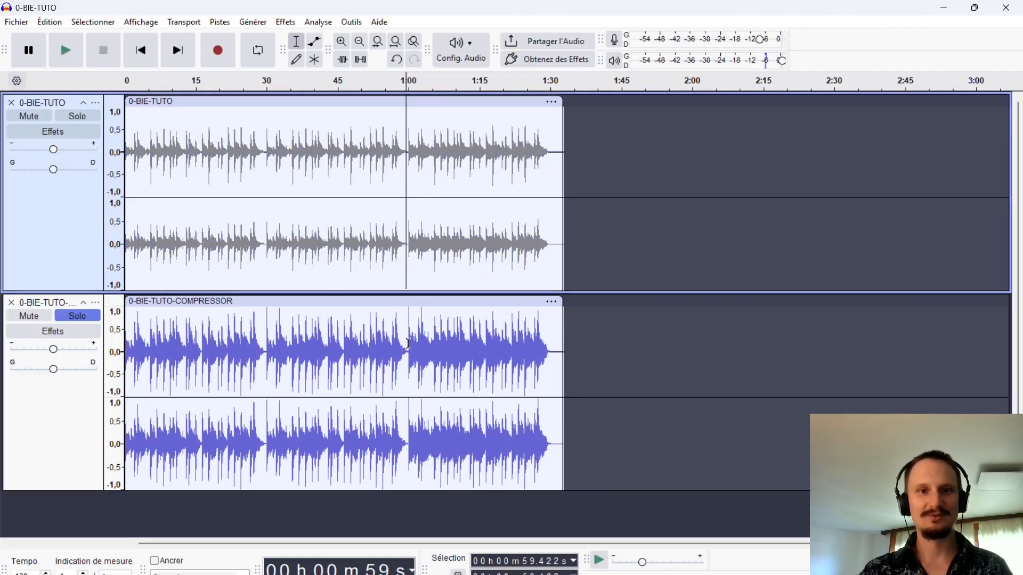
click(408, 344)
key(space)
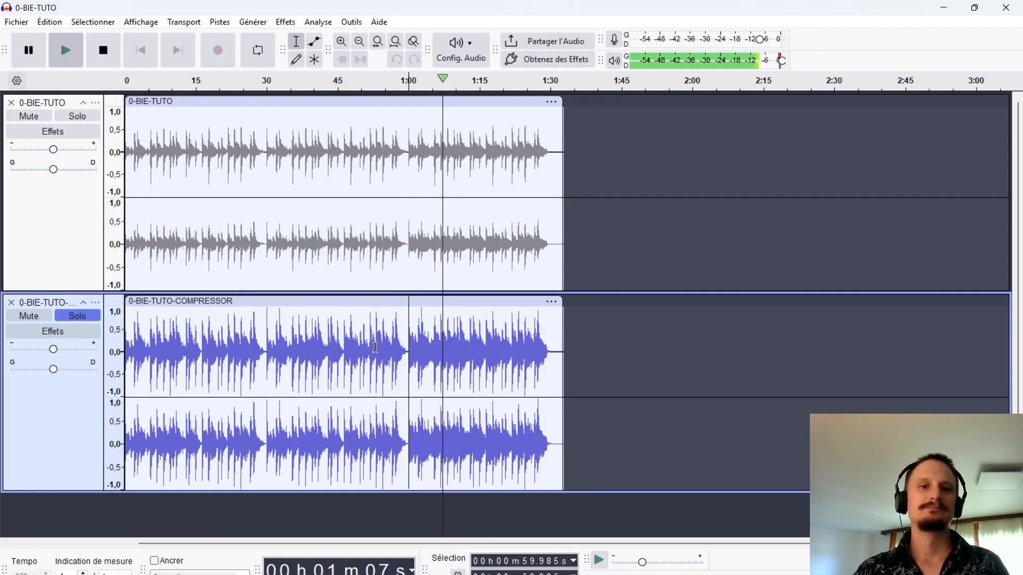
key(space)
Play the compressed track briefly from about 0:30 and check its peaks on the playback level meter
double_click(361, 345)
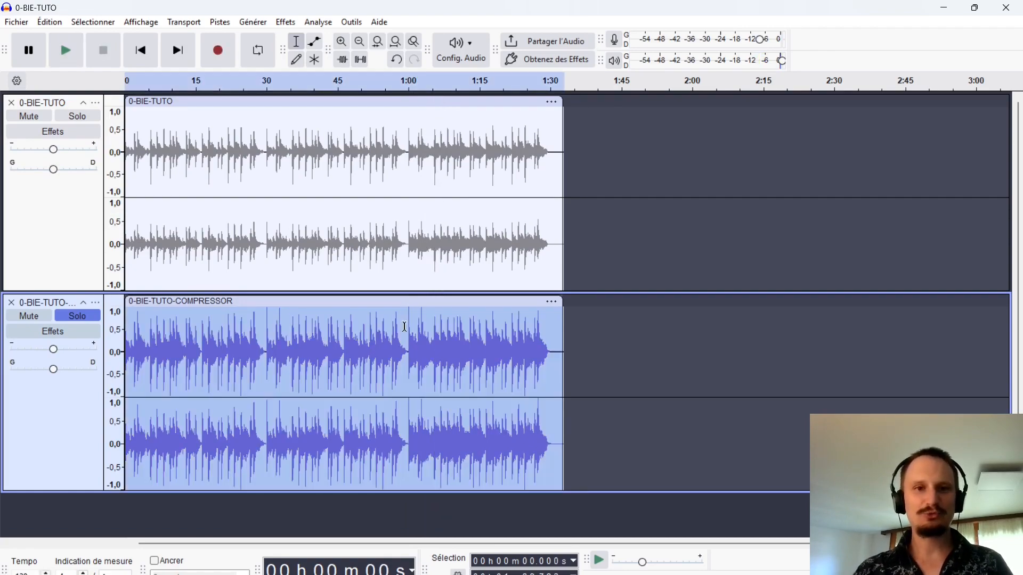
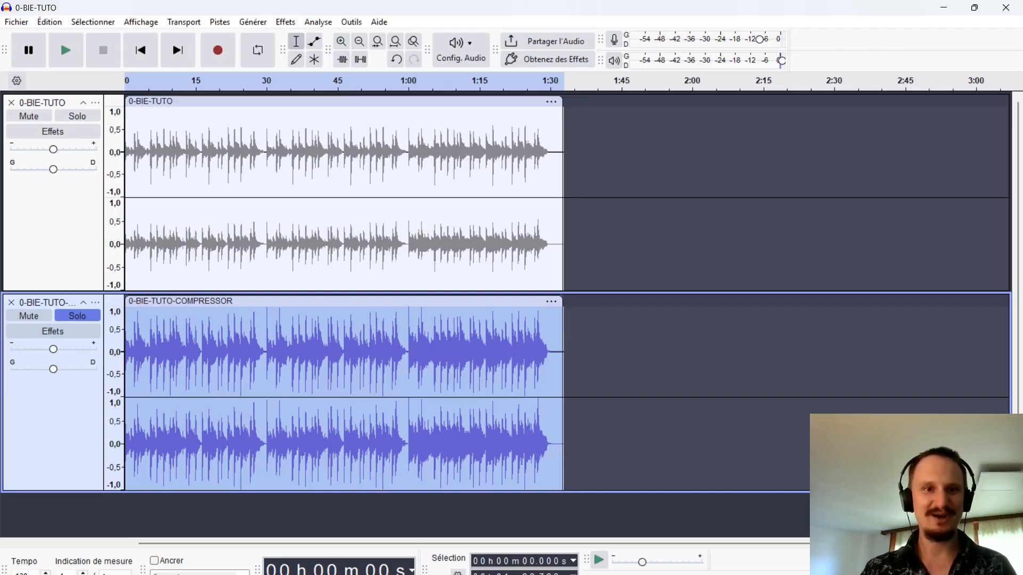
scroll(218, 331, up, 1)
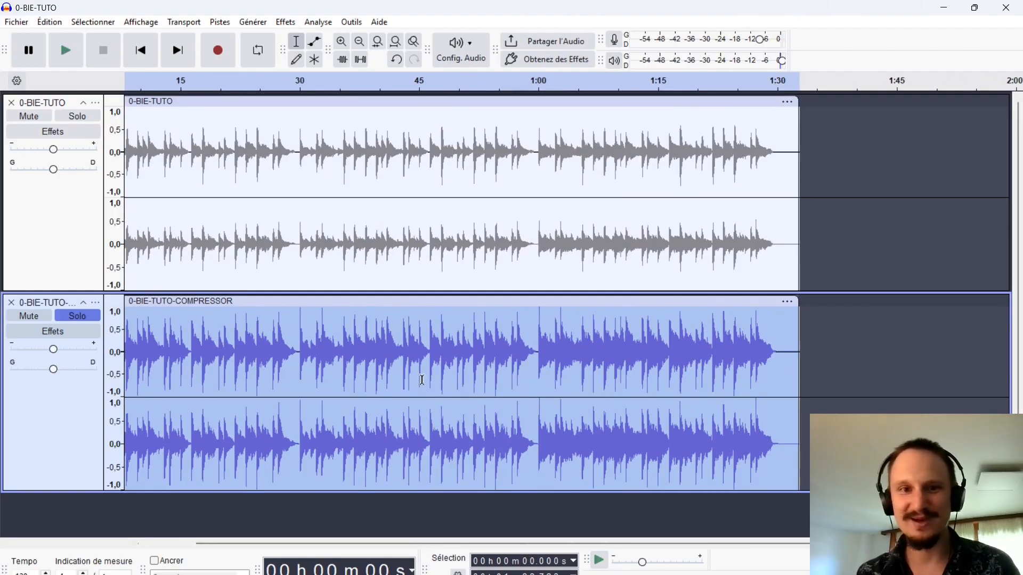
click(227, 336)
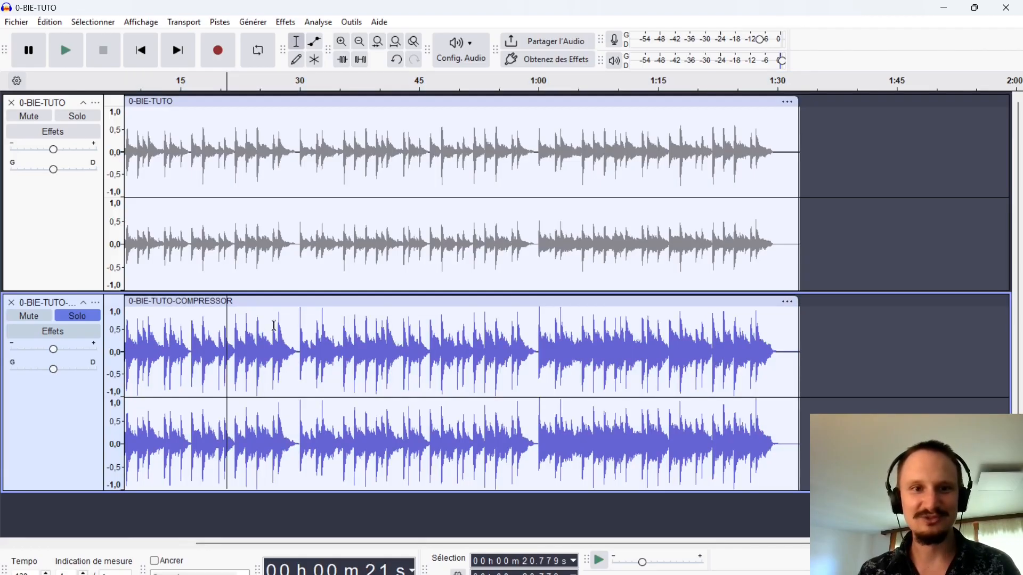
click(297, 339)
key(space)
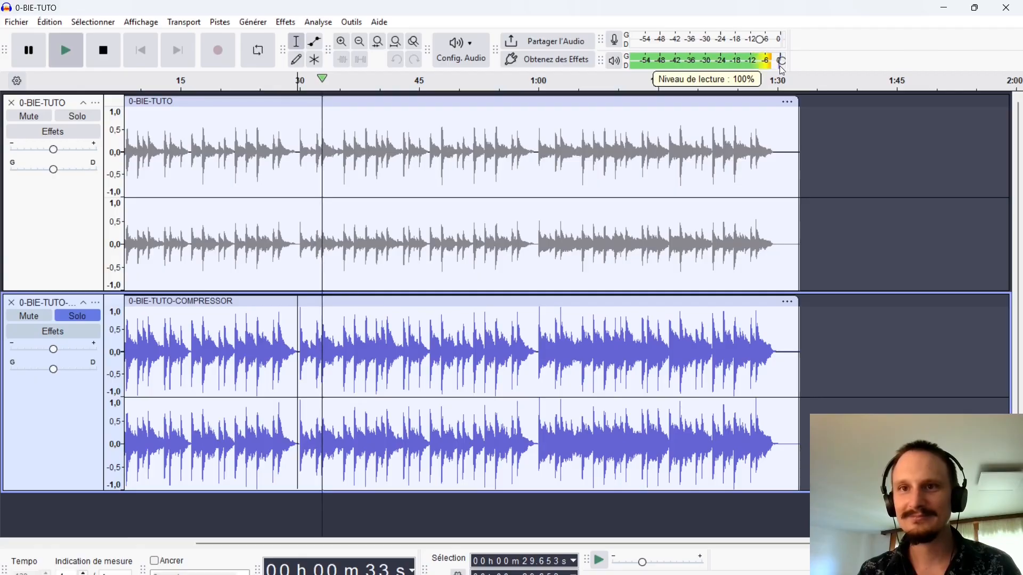
key(space)
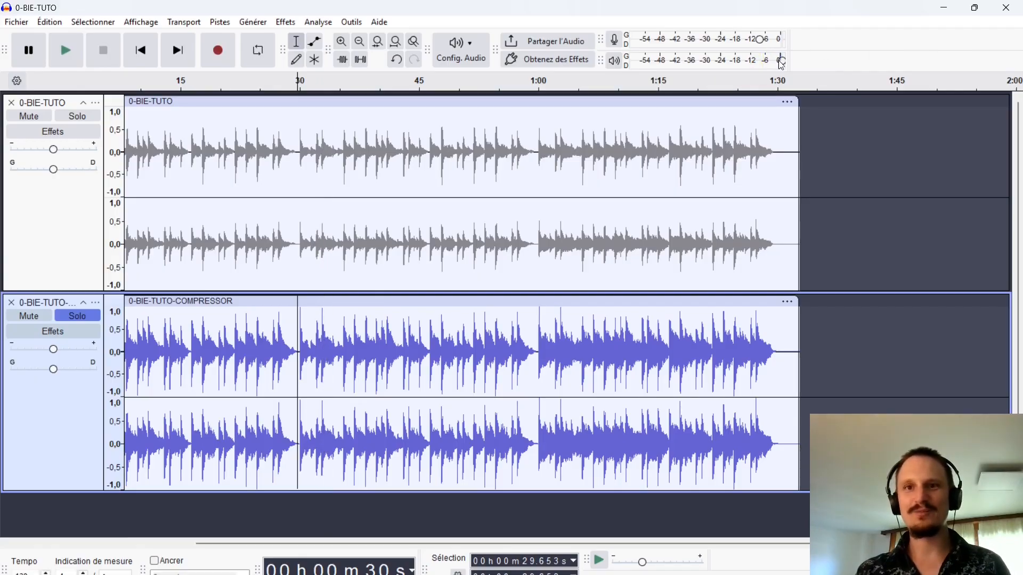
mouse_move(781, 65)
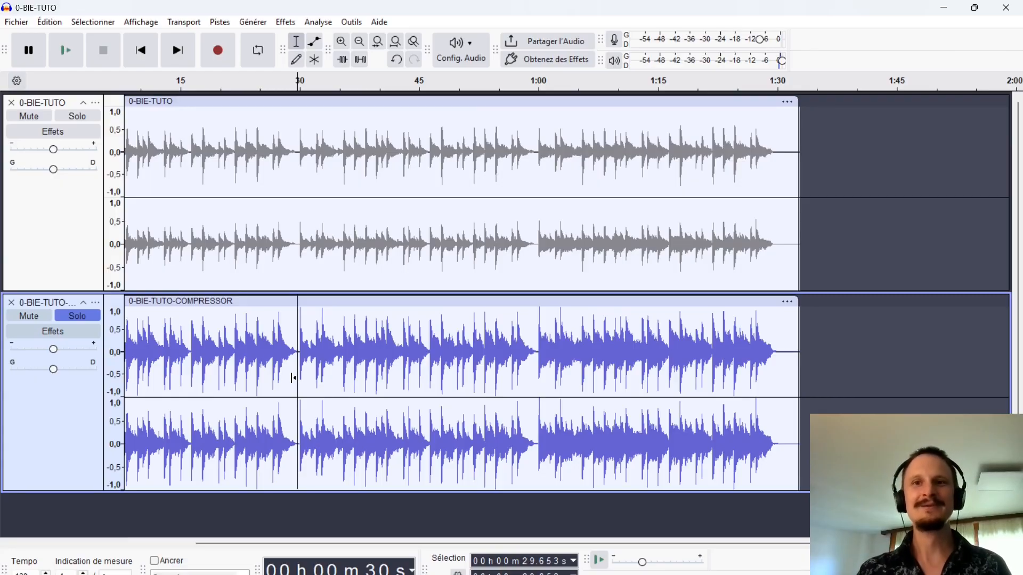
Examine the compressed track's peaks near 0:30 and 1:00, down to individual samples at 1:00, and return to the full waveform
scroll(318, 348, up, 1)
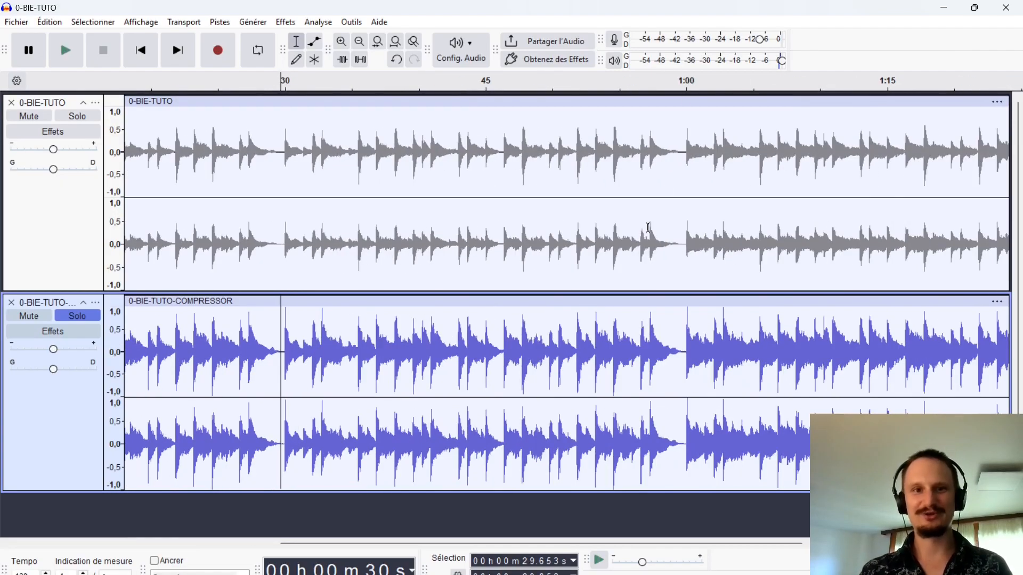
click(266, 343)
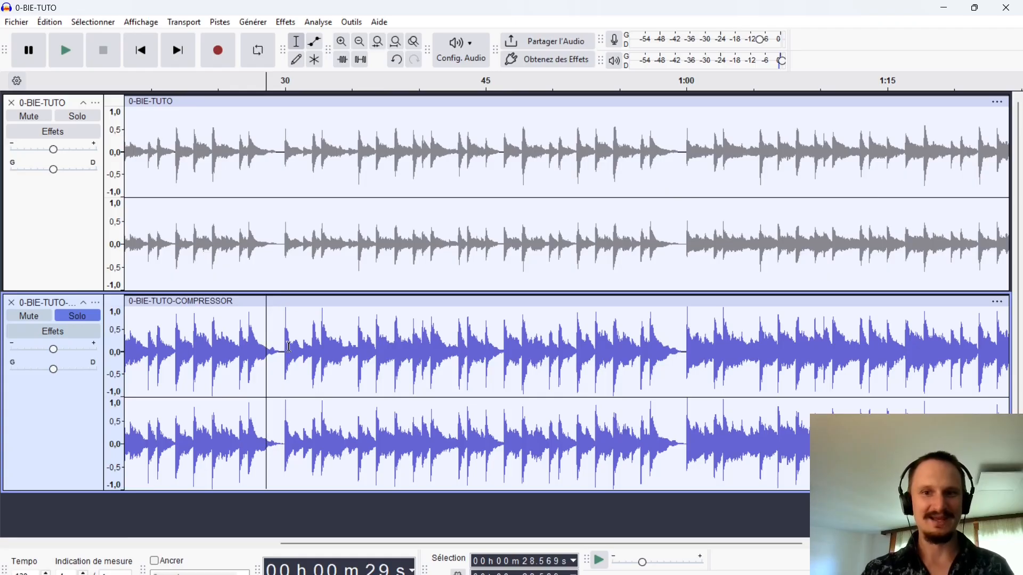
click(691, 327)
scroll(685, 325, up, 6)
scroll(693, 328, up, 7)
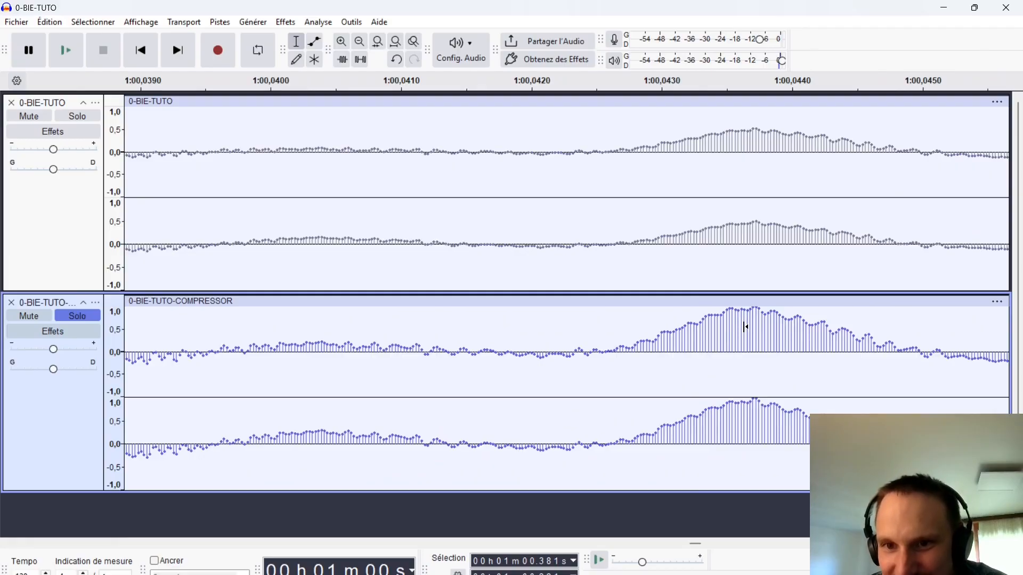
scroll(744, 327, down, 13)
click(281, 361)
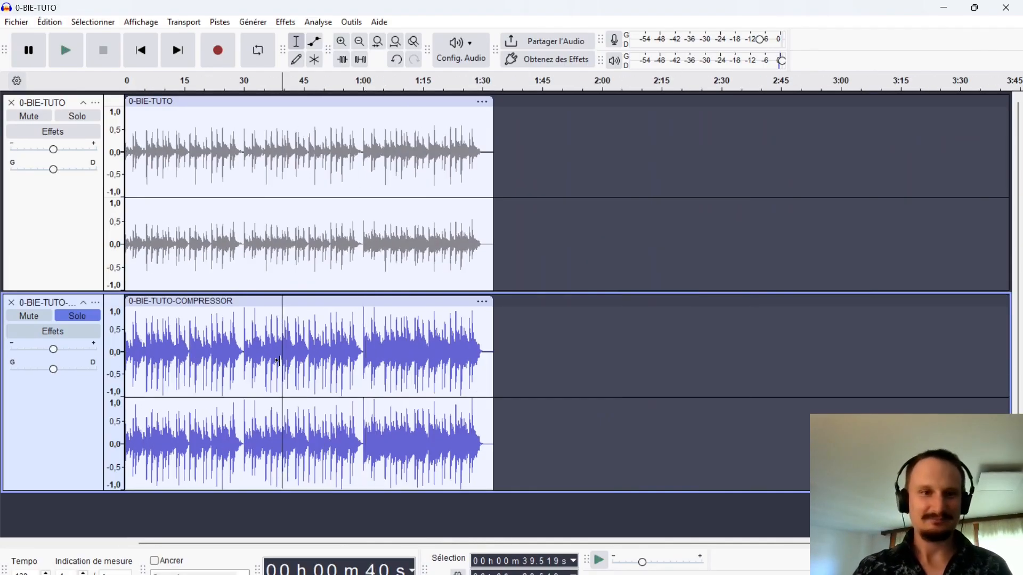
Apply a soft limiter at -1 dB to the whole 0-BIE-TUTO-COMPRESSOR track
double_click(278, 361)
scroll(277, 361, up, 2)
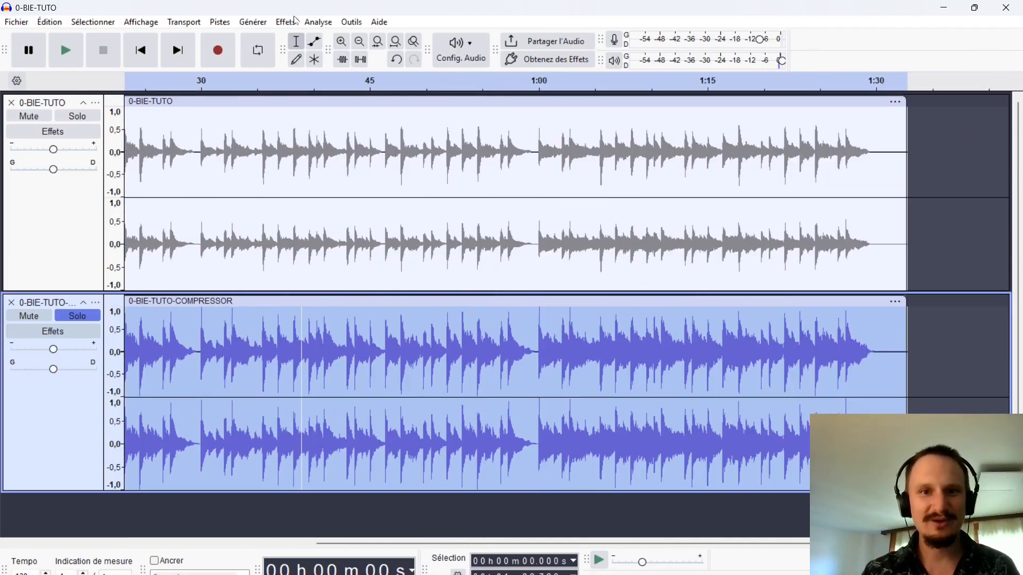
click(293, 26)
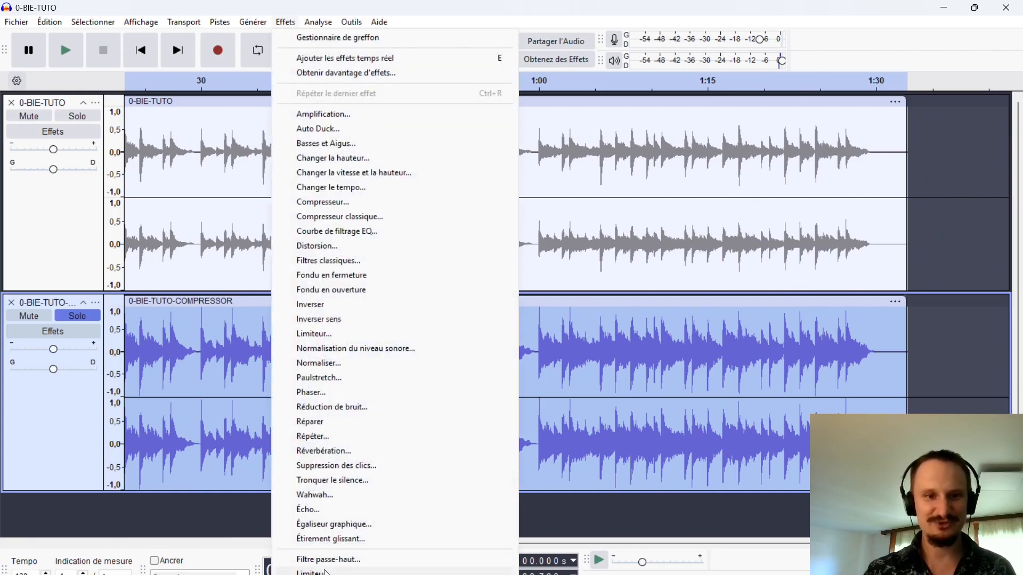
click(325, 333)
drag(484, 326, 480, 325)
text(1)
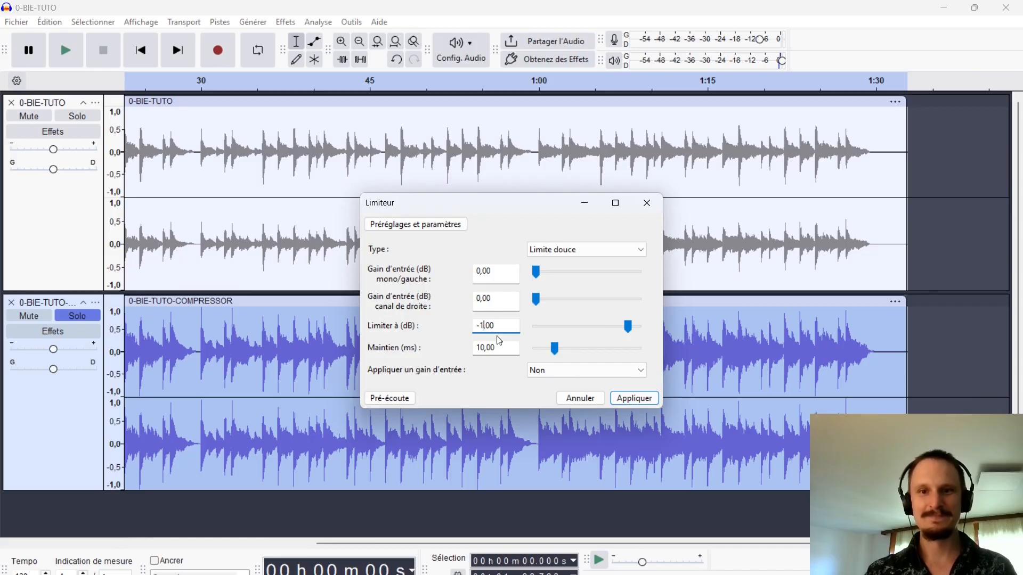
click(634, 398)
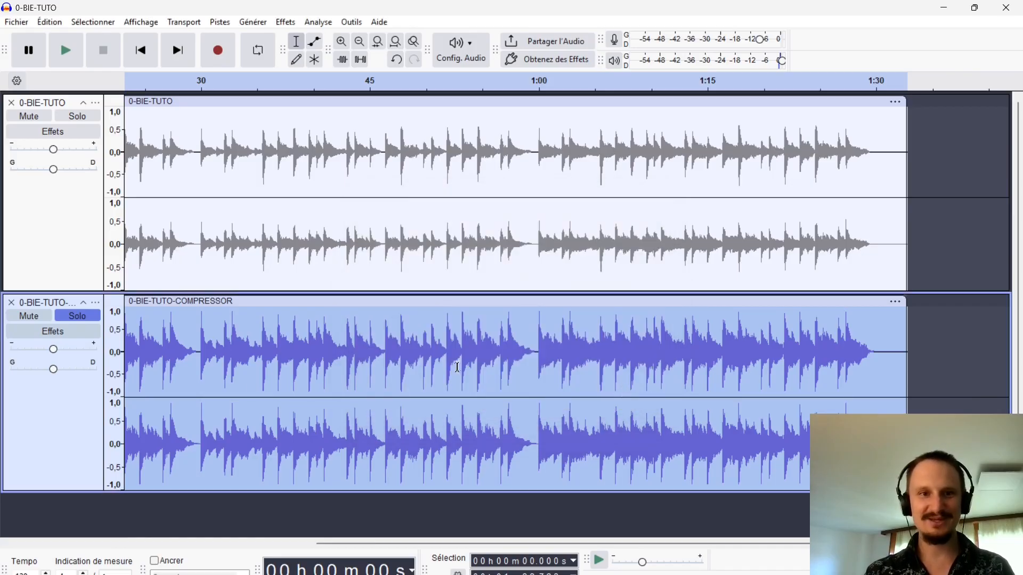
Inspect the limited peaks across the compressed track's waveform and undo the limiter
scroll(317, 354, down, 3)
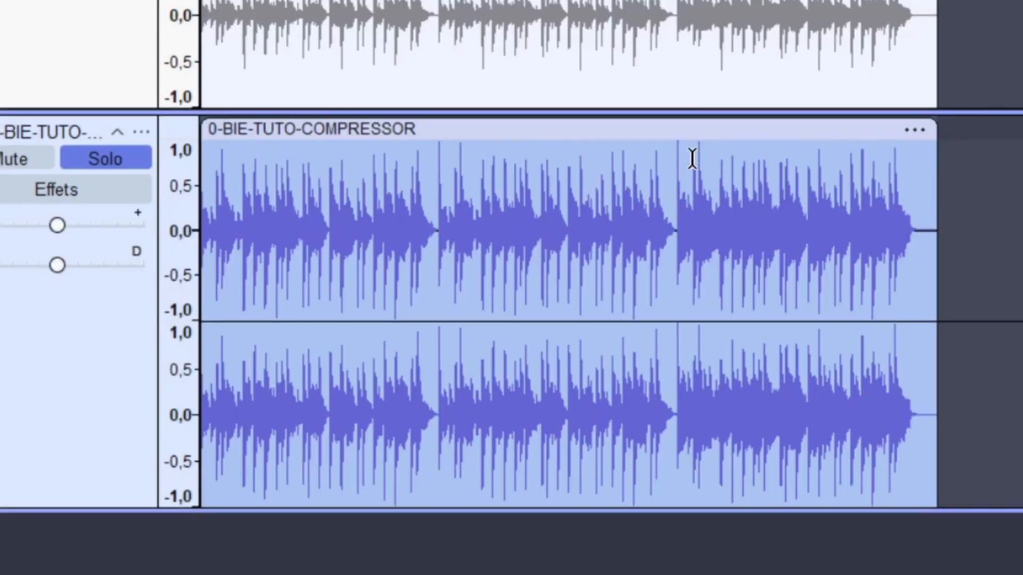
scroll(592, 174, up, 1)
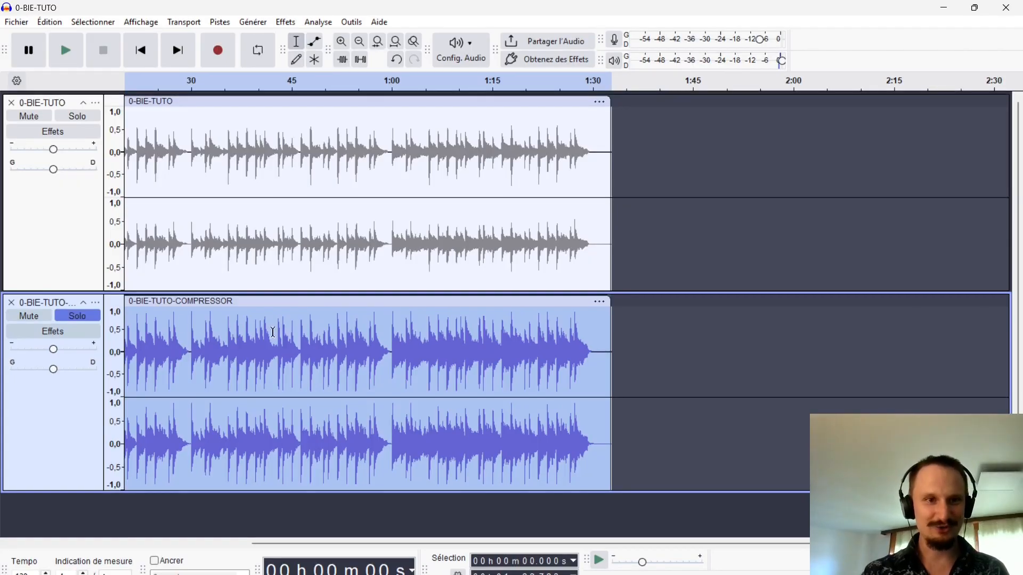
click(383, 320)
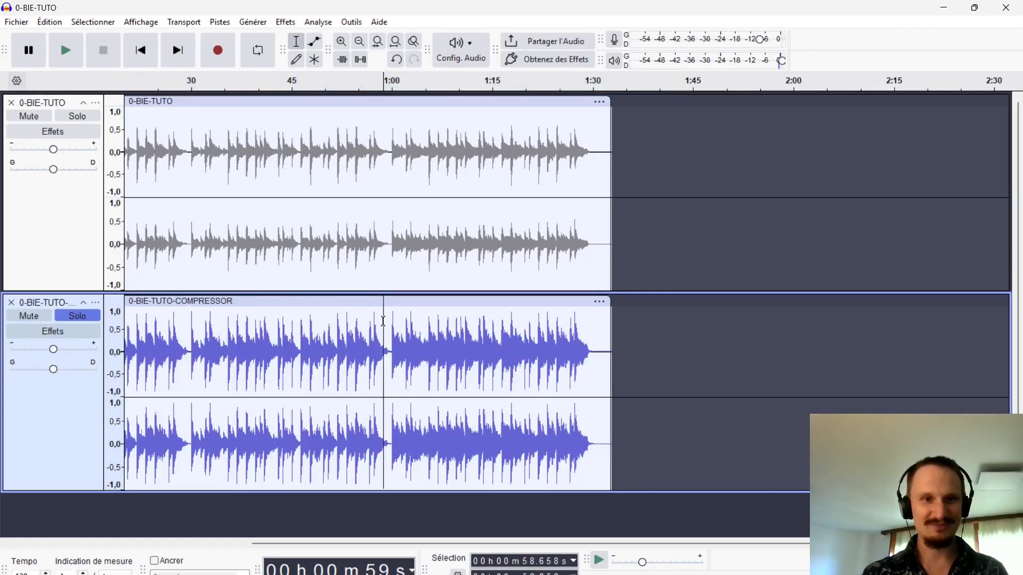
scroll(266, 334, up, 1)
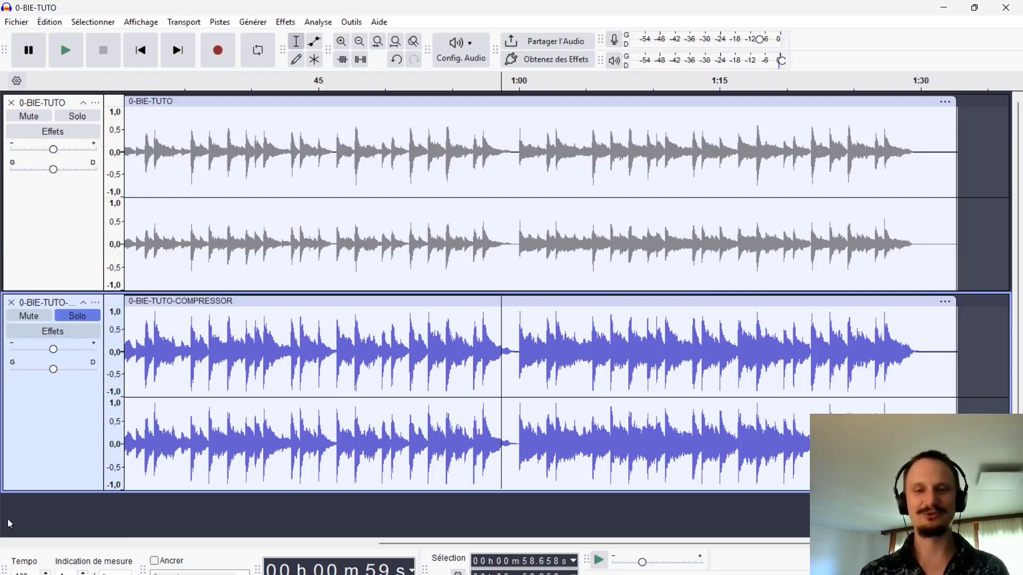
key(ctrl+z)
scroll(411, 360, down, 4)
click(318, 356)
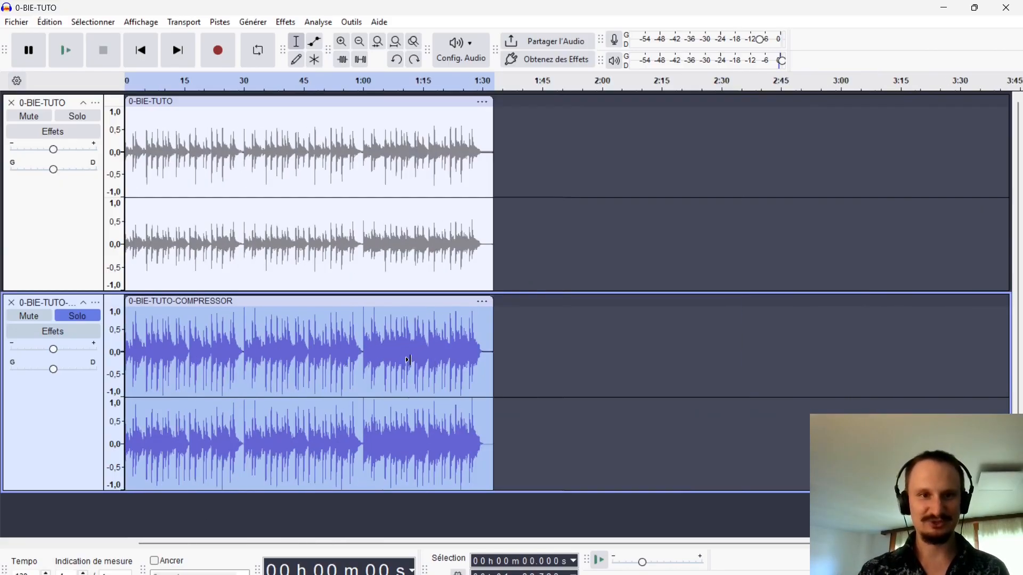
double_click(314, 349)
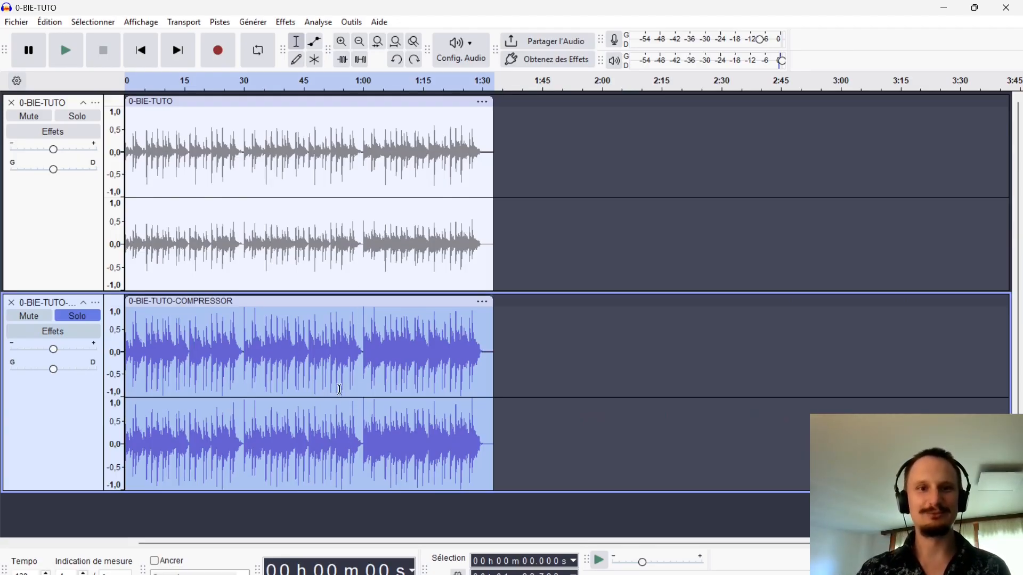
scroll(363, 368, up, 1)
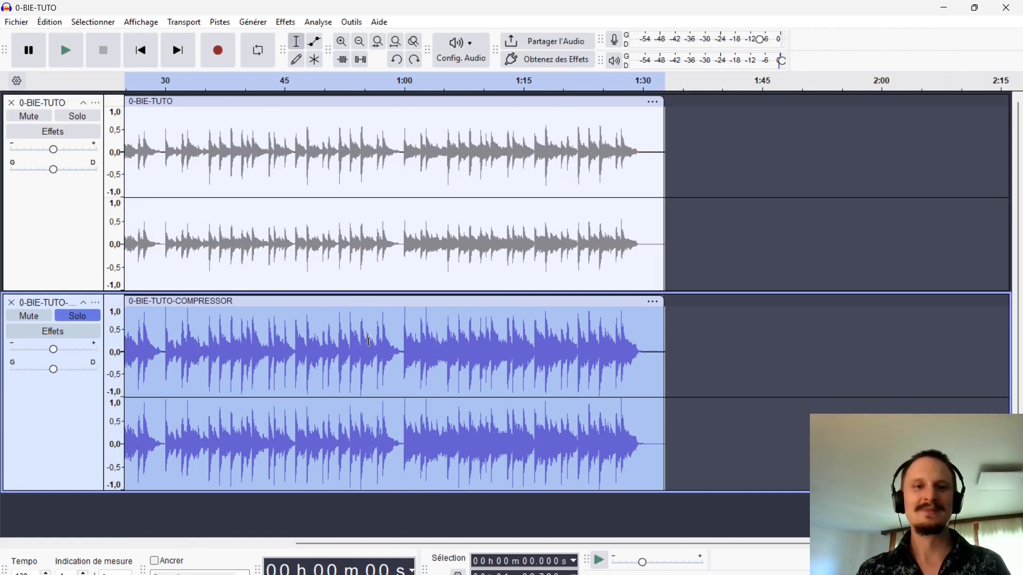
click(294, 23)
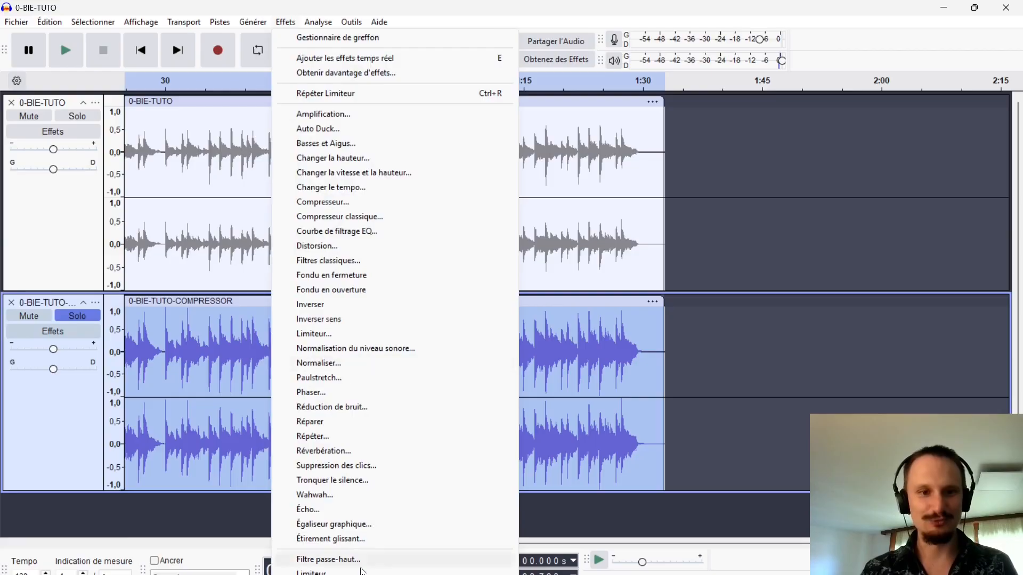
click(311, 572)
drag(584, 330, 594, 331)
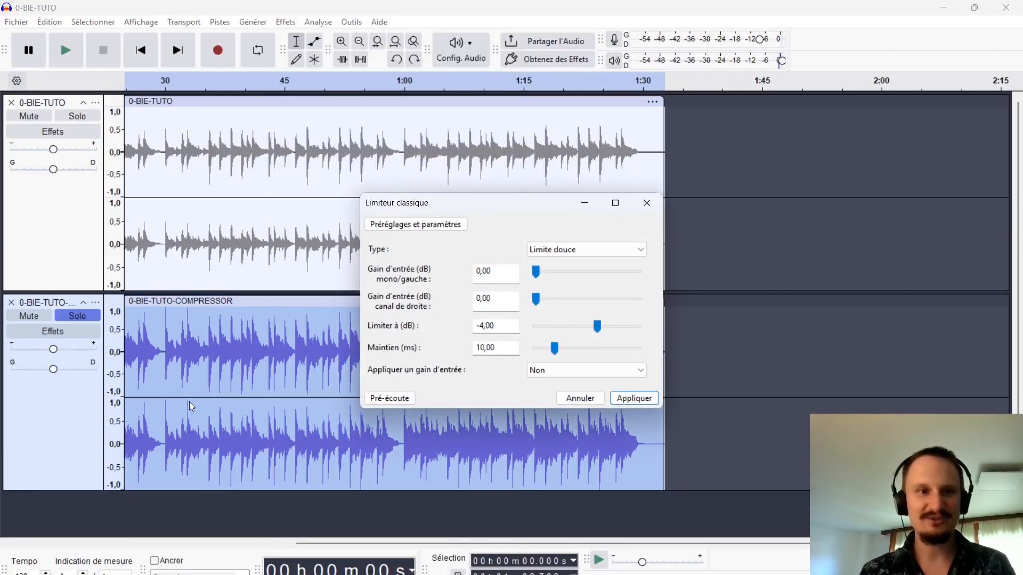
click(580, 398)
Examine the compressed track's peaks on a linear dB vertical scale and restore the linear amplitude scale
scroll(162, 352, up, 1)
scroll(162, 352, up, 1)
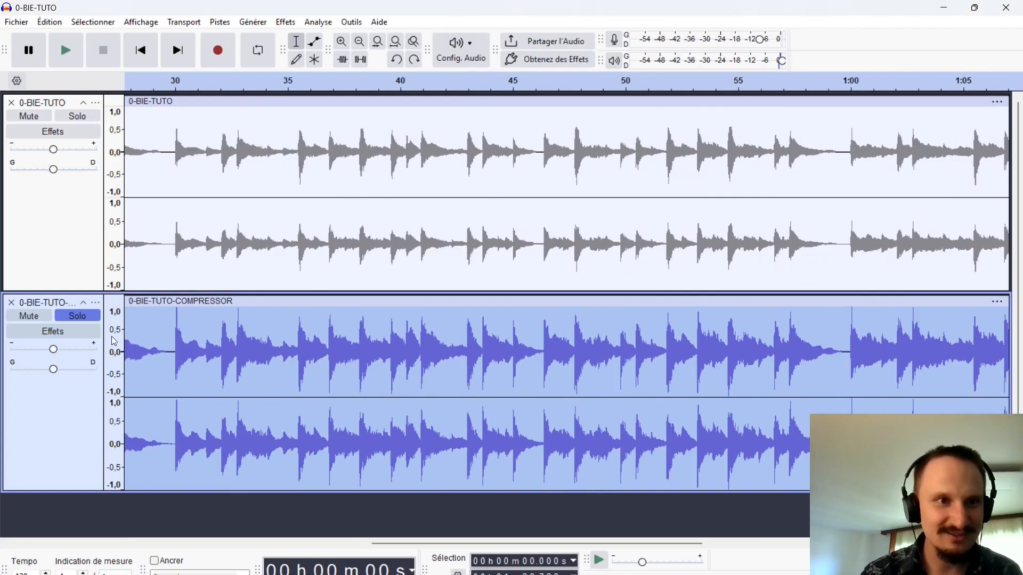
right_click(113, 337)
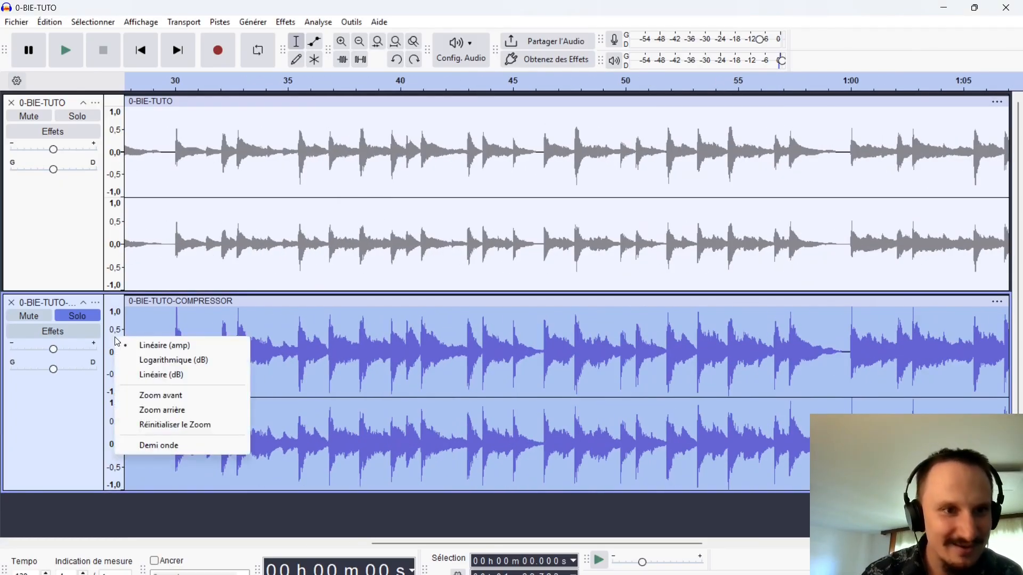
click(159, 373)
scroll(133, 341, up, 1)
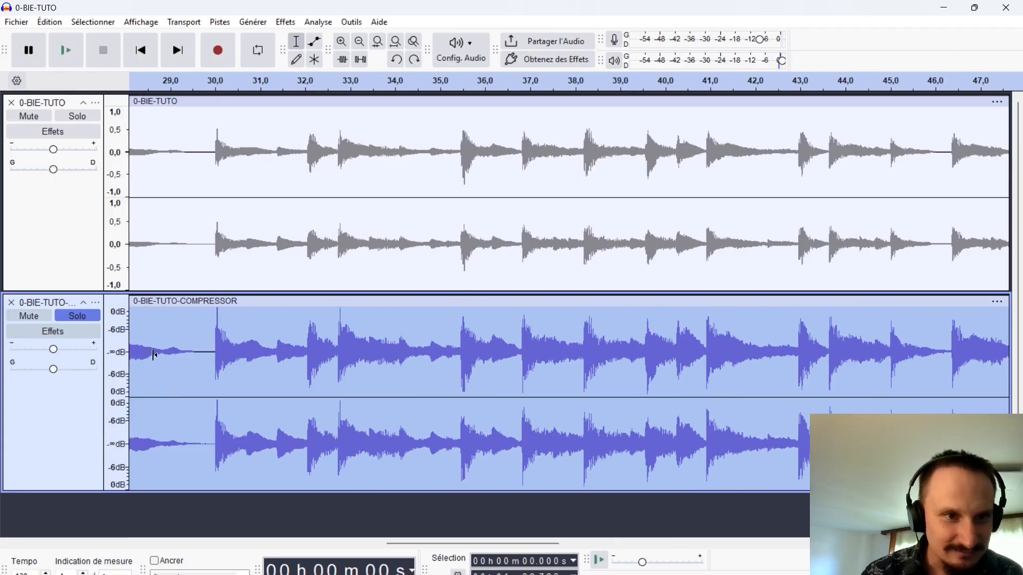
scroll(124, 346, down, 2)
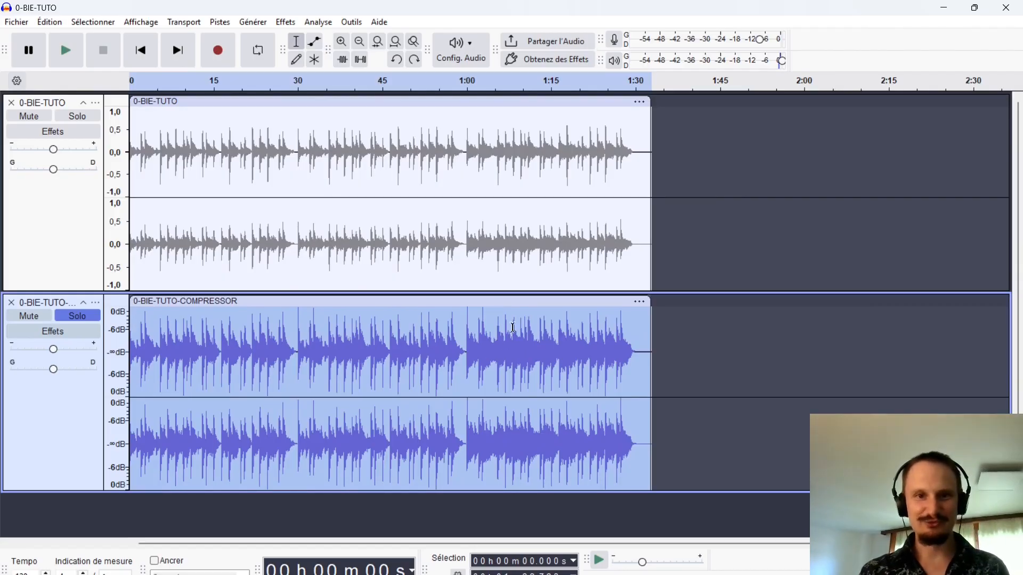
right_click(120, 331)
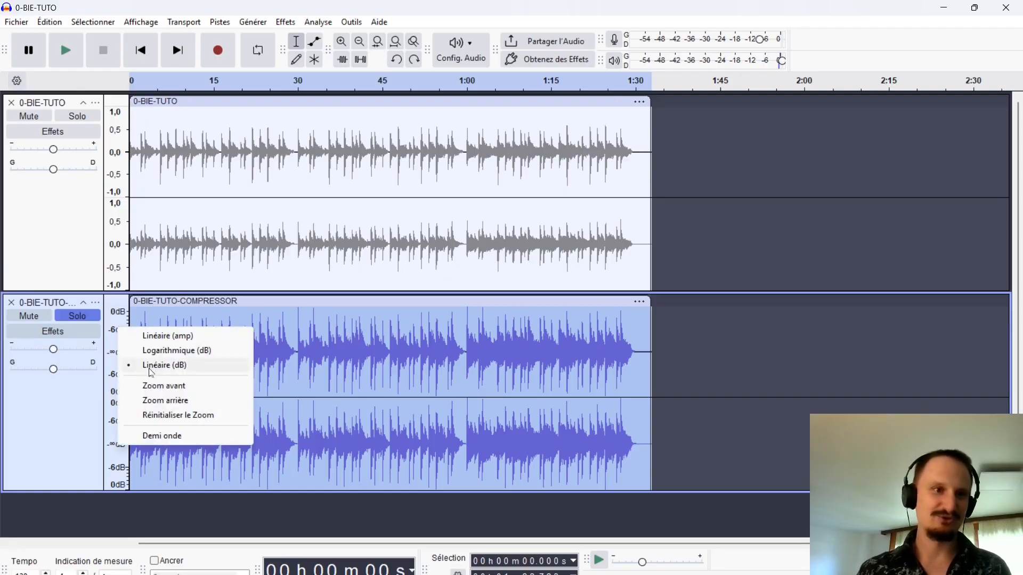
click(165, 337)
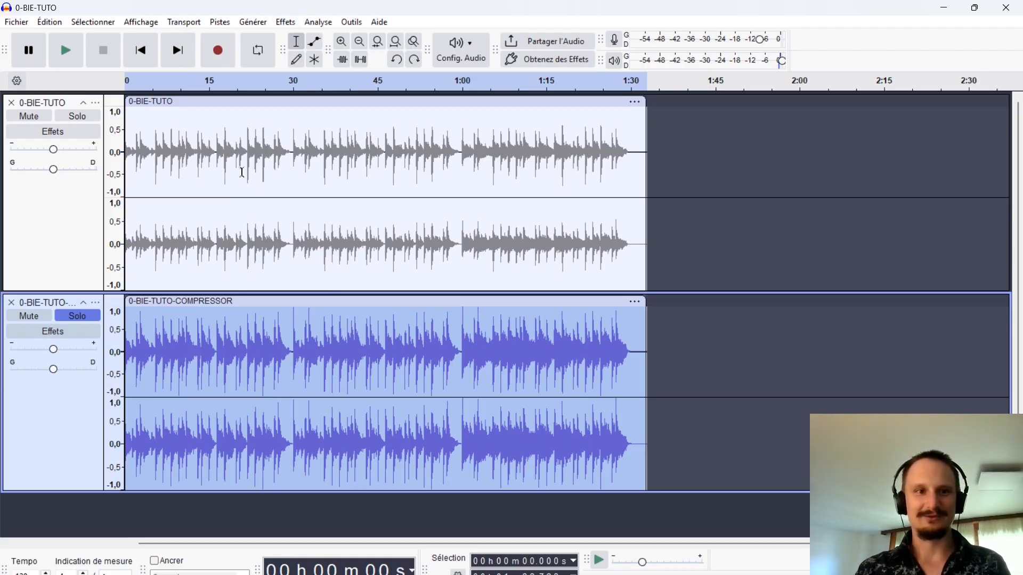
Apply a soft limiter at -4 dB to the selected 0-BIE-TUTO-COMPRESSOR track
click(287, 20)
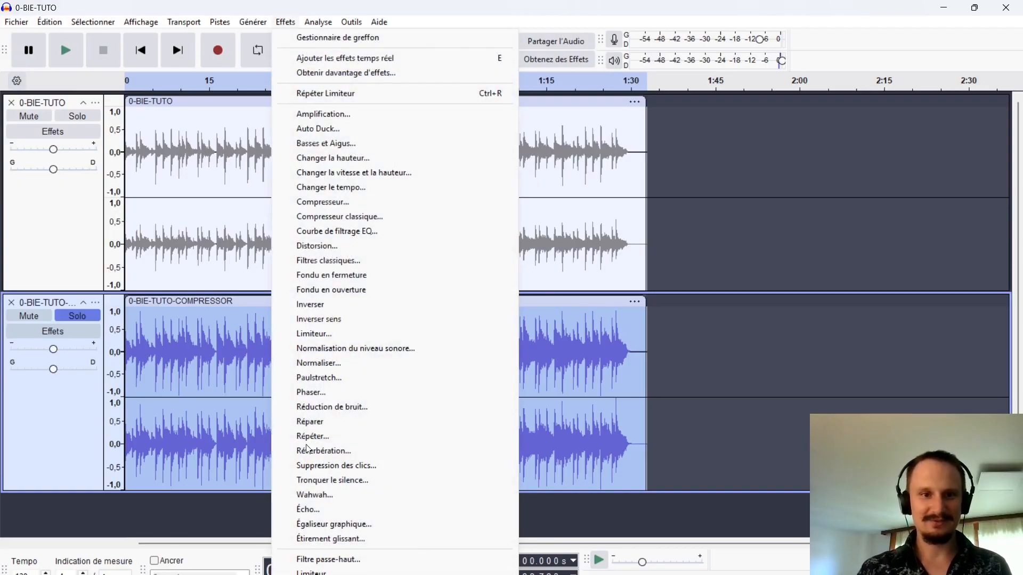
click(311, 572)
drag(621, 325, 614, 325)
double_click(483, 325)
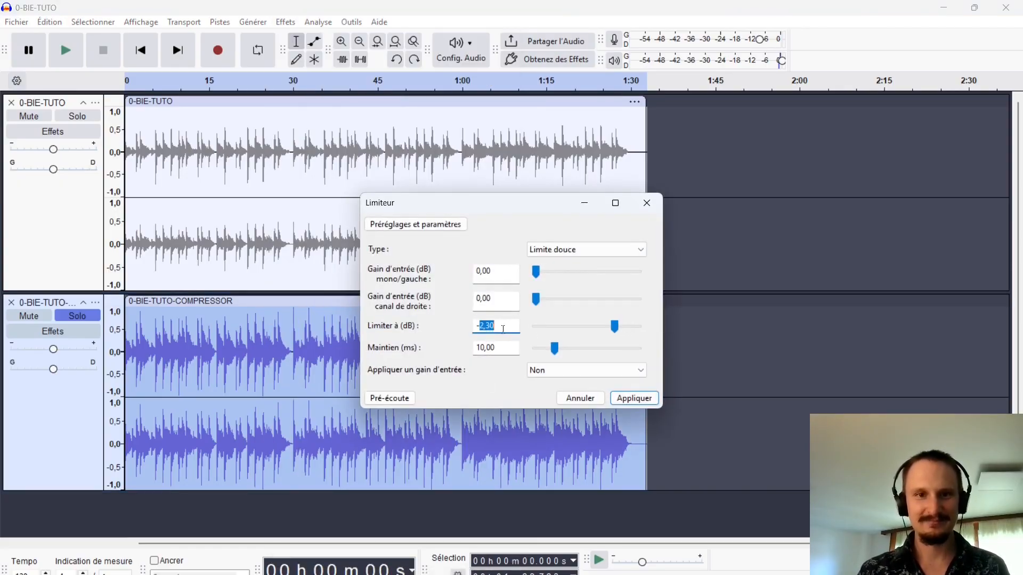
text(-4)
click(634, 398)
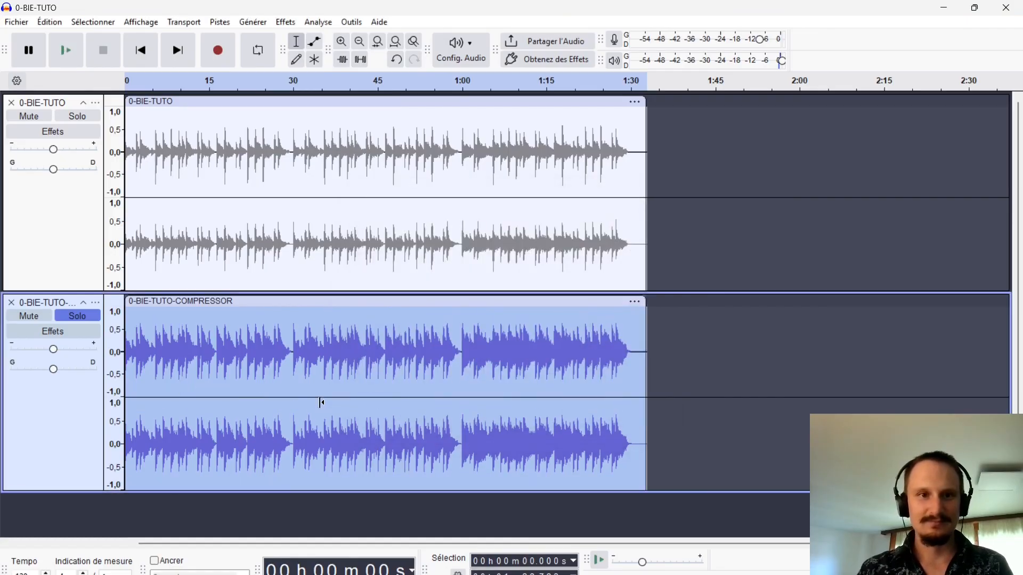
Inspect the limited waveform and play the compressed track briefly from about 0:30
scroll(320, 387, up, 1)
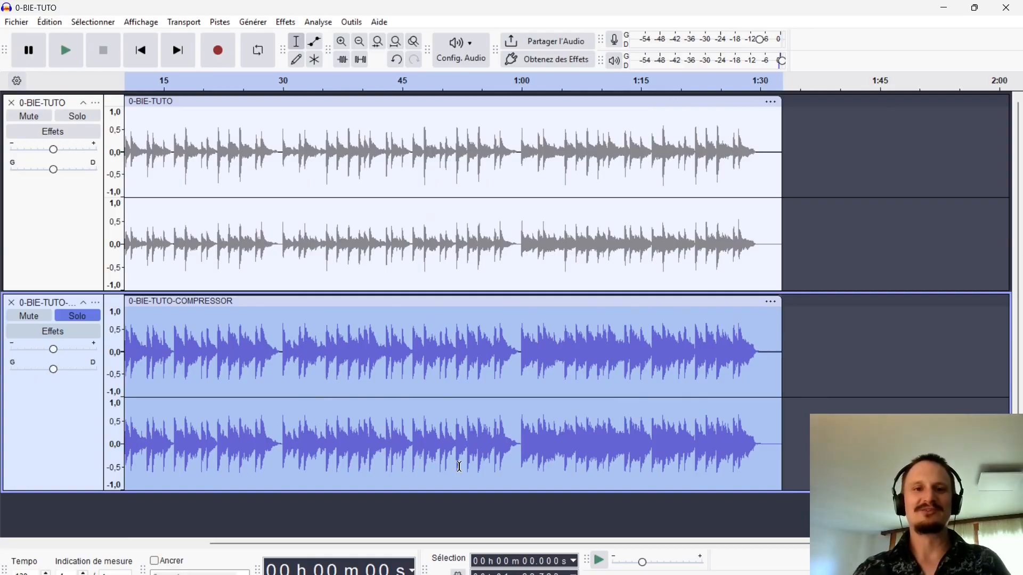
scroll(380, 273, up, 1)
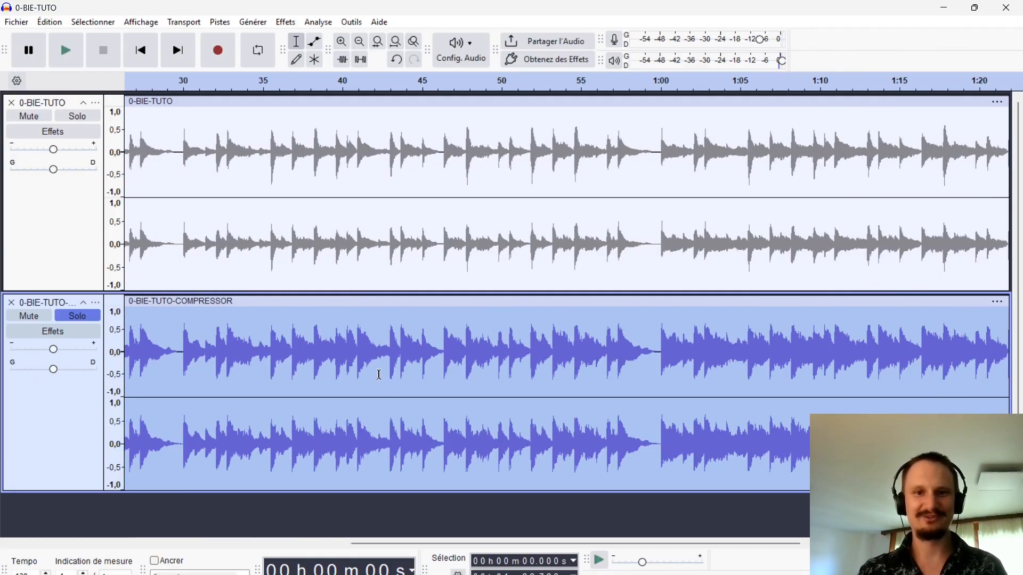
scroll(387, 373, down, 1)
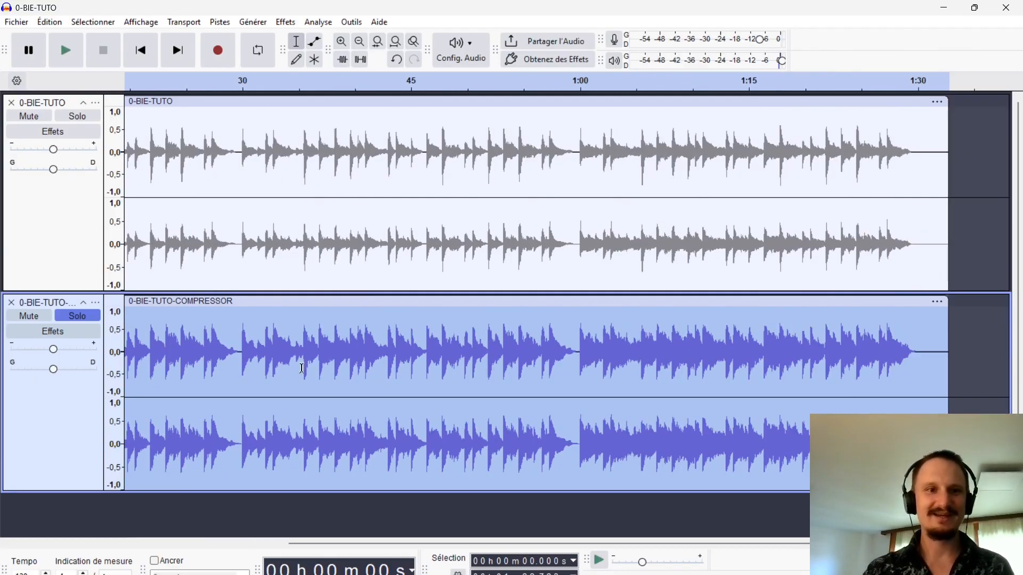
click(238, 341)
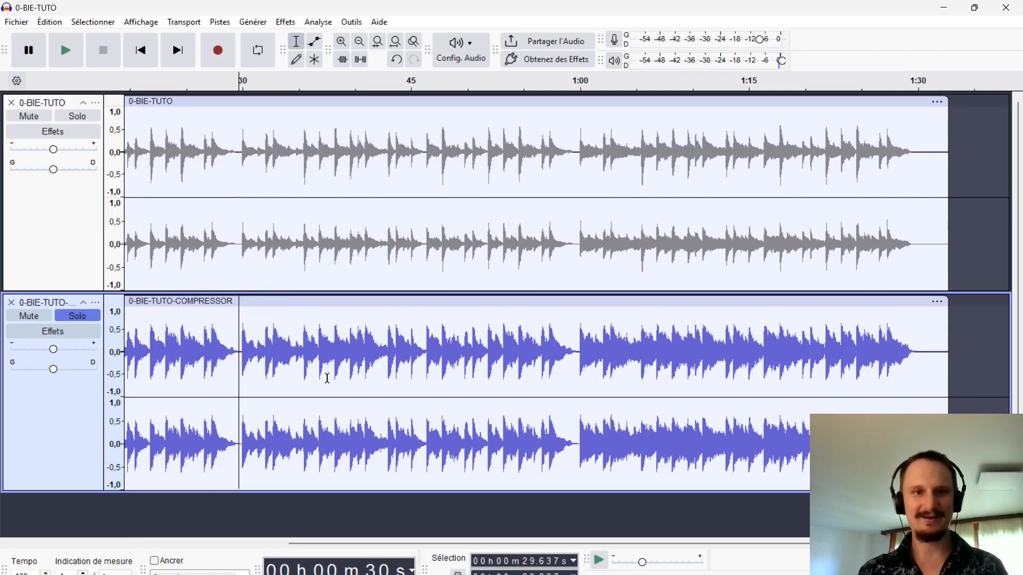
key(space)
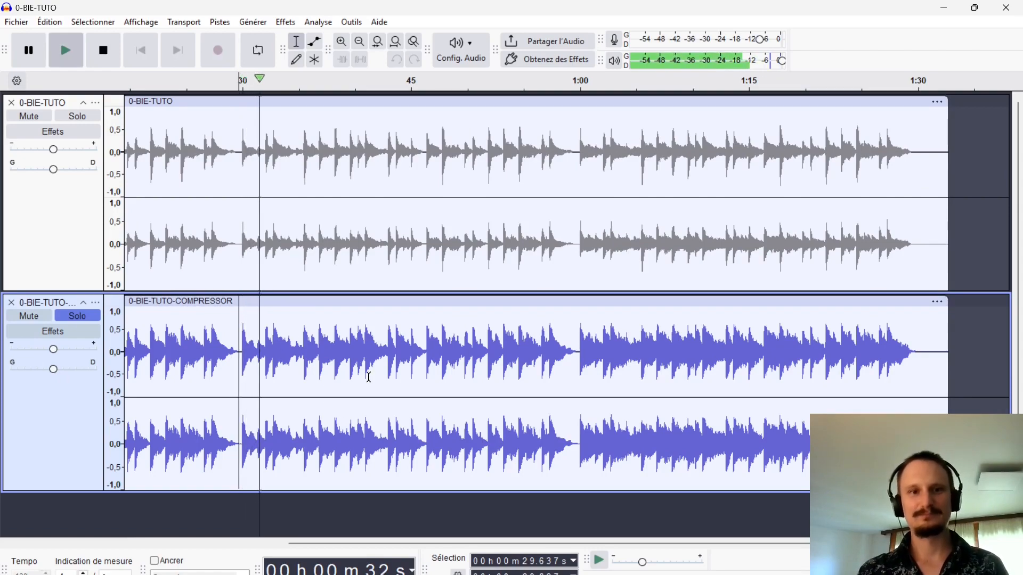
key(space)
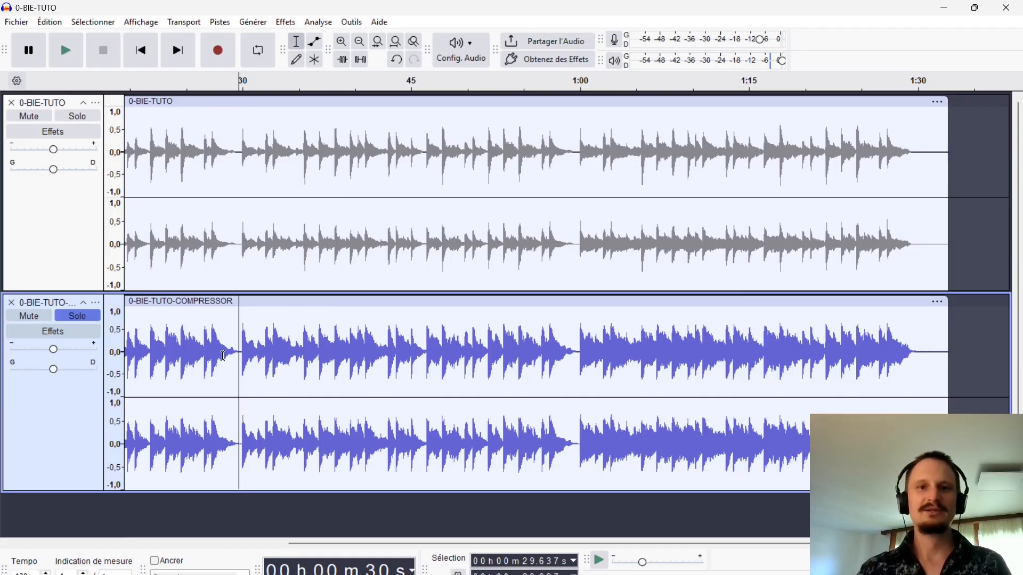
Amplify the entire 0-BIE-TUTO-COMPRESSOR track by 3 dB for a new peak amplitude of -1 dB
double_click(247, 323)
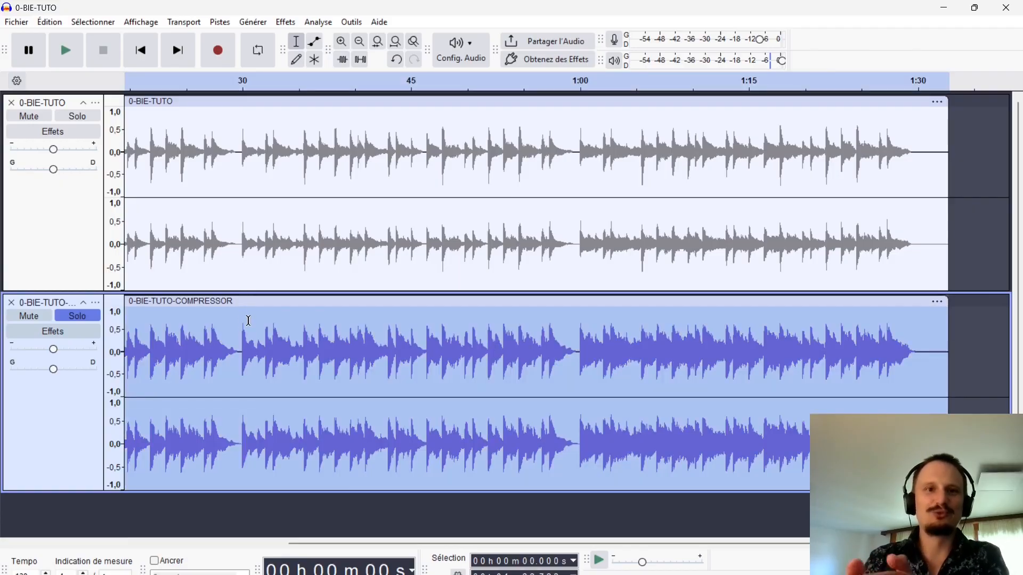
scroll(337, 166, down, 1)
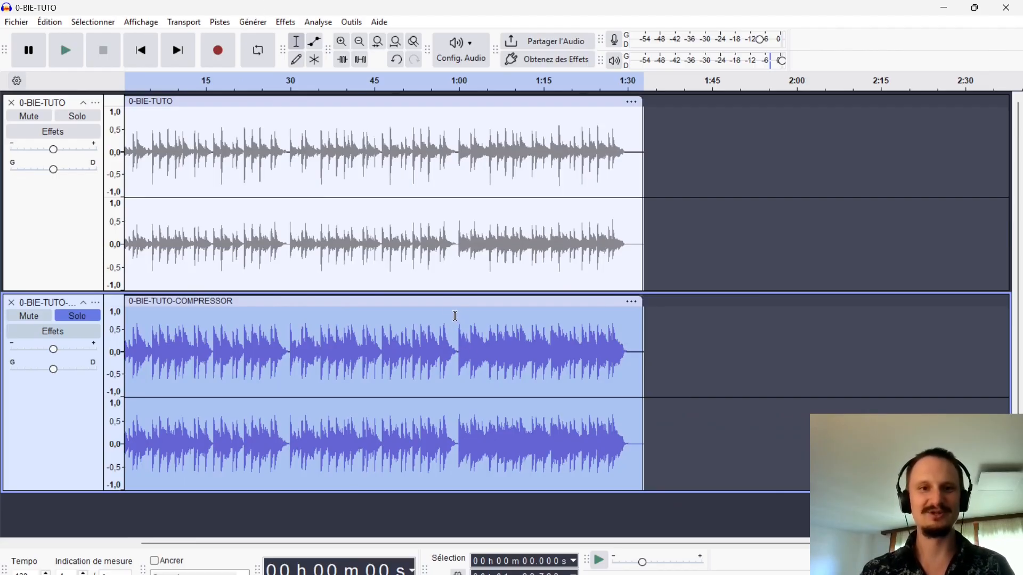
click(287, 23)
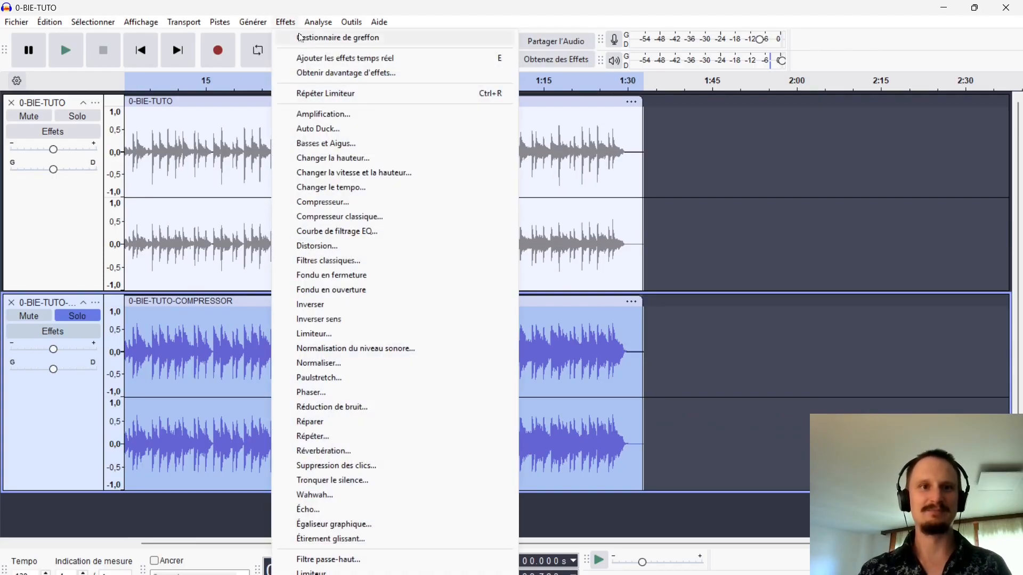
click(312, 114)
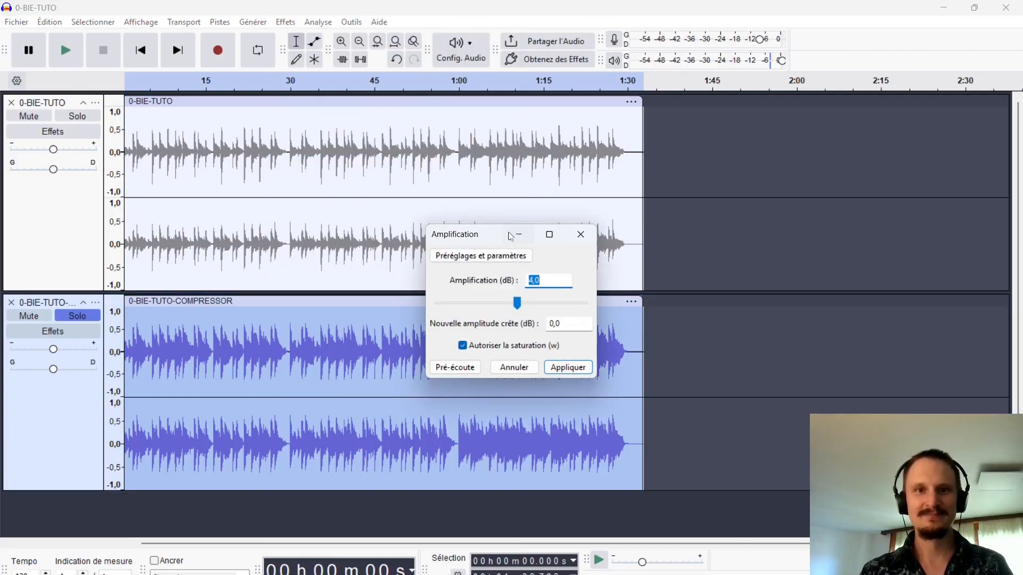
drag(515, 234, 527, 236)
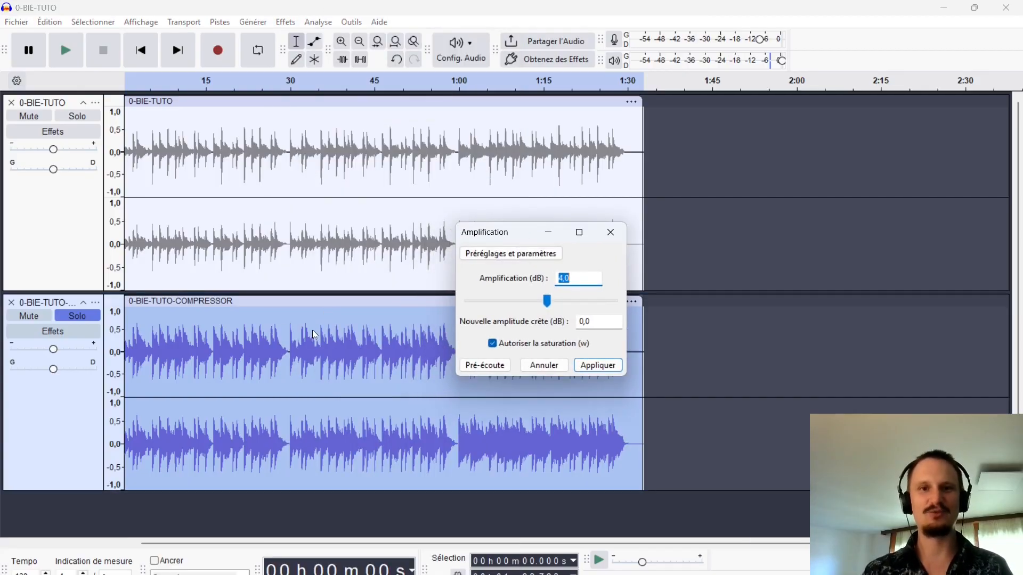
click(575, 277)
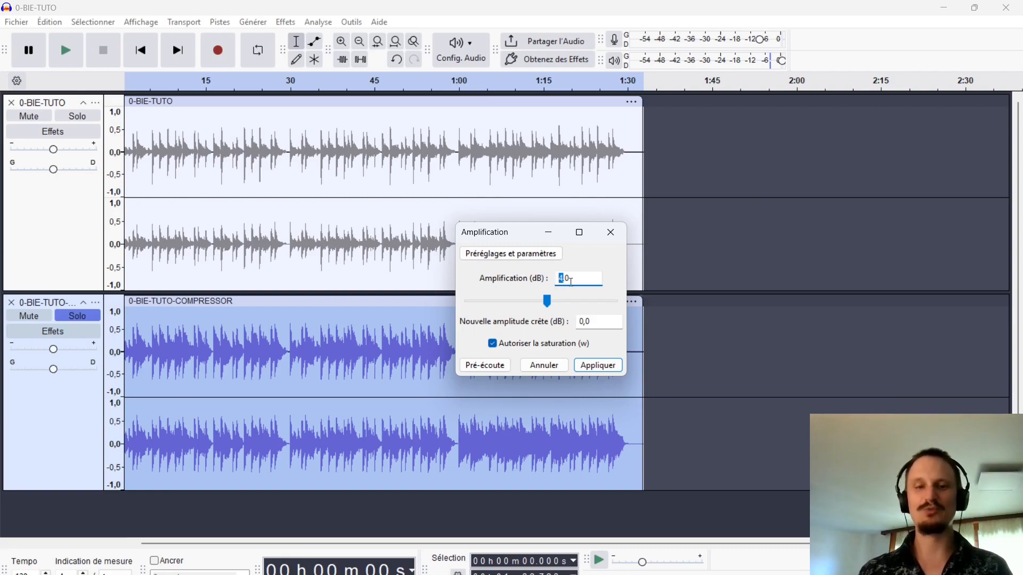
text(3)
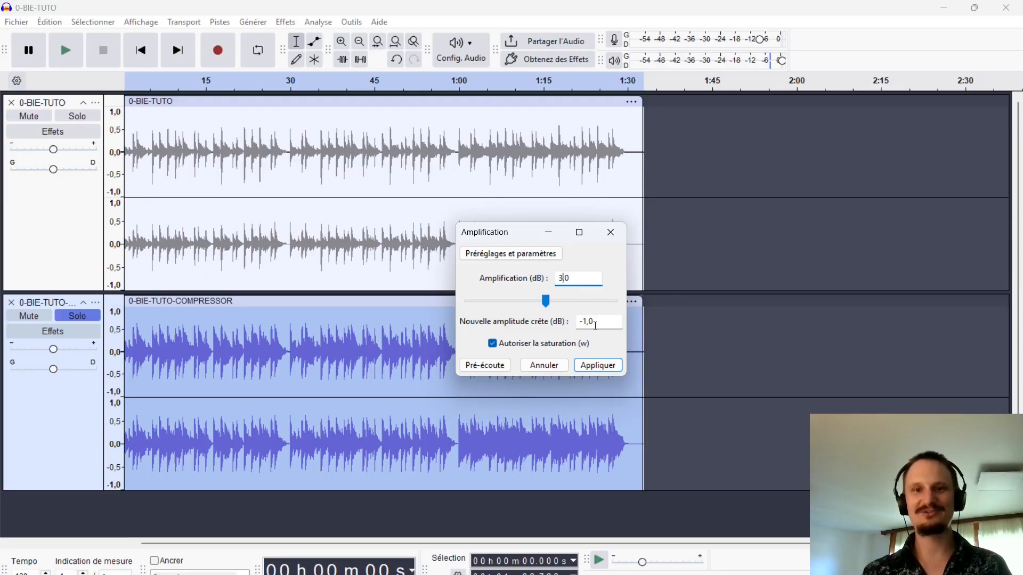
click(597, 366)
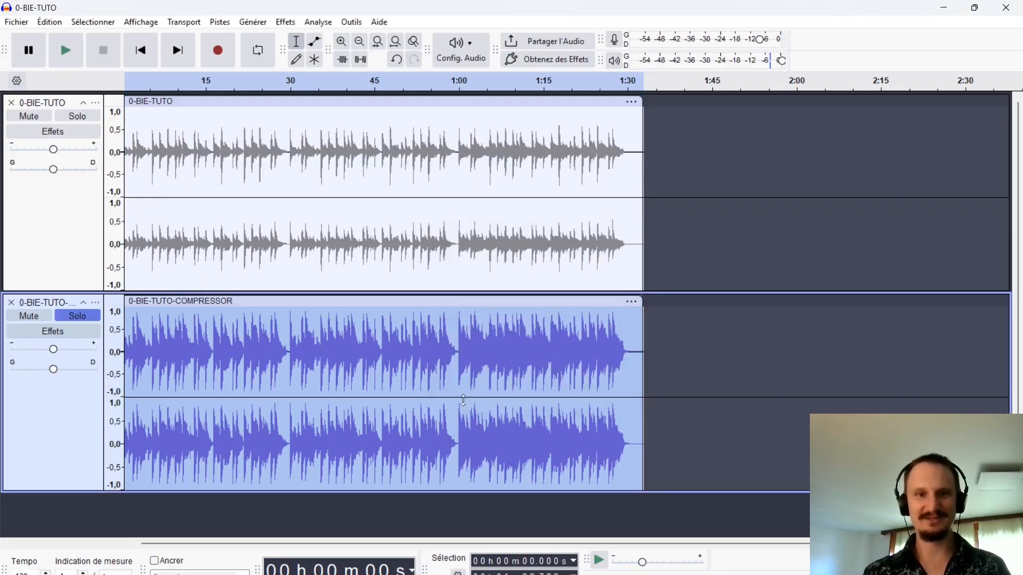
Inspect the amplified waveform of the compressed track, placing the cursor at about 0:32 and 0:39
scroll(301, 364, up, 1)
click(301, 364)
scroll(306, 353, down, 2)
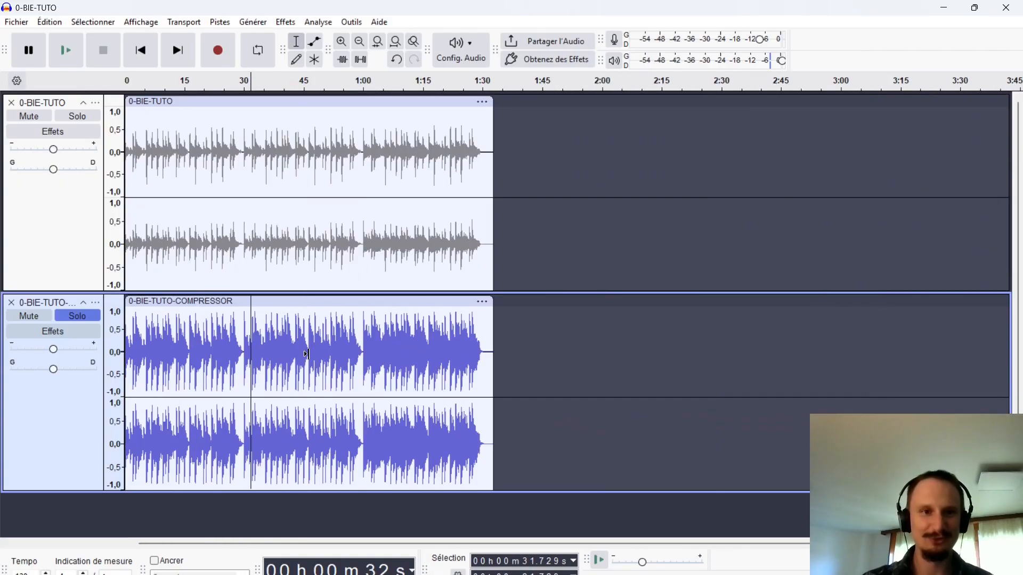
click(280, 353)
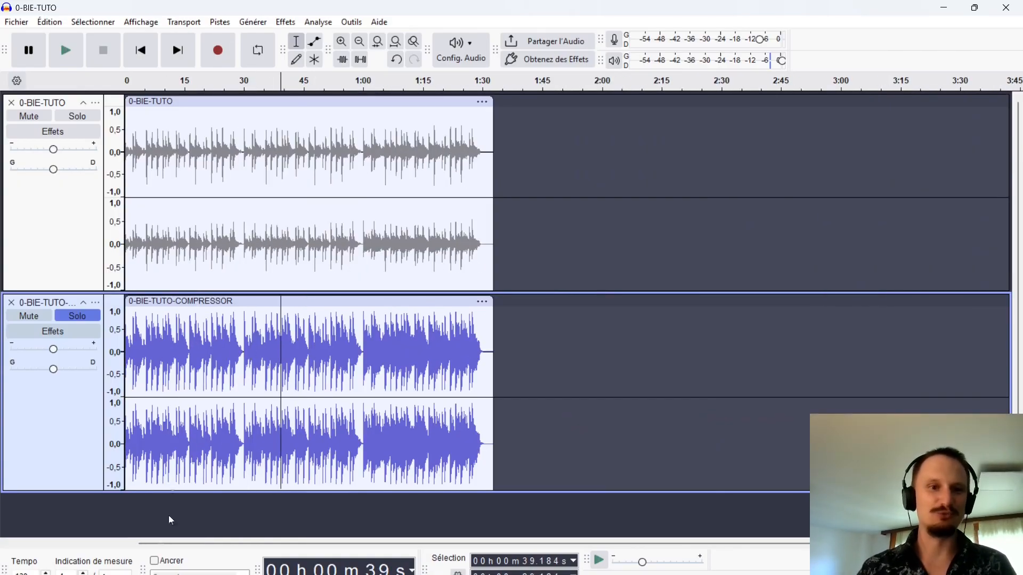
Import Nightwish - Wishmaster.flac from the MUSIQUE folder into the project as a reference track
mouse_move(110, 574)
click(110, 554)
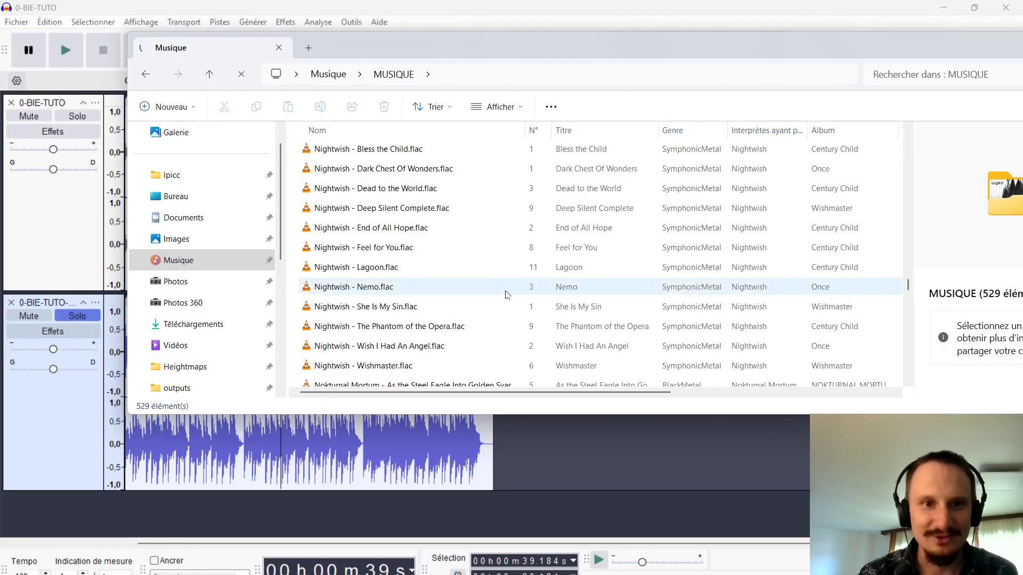
click(366, 367)
drag(366, 367, 390, 496)
Turn off solo on the 0-BIE-TUTO-COMPRESSOR track and compare its waveform with the Nightwish - Wishmaster track
click(28, 356)
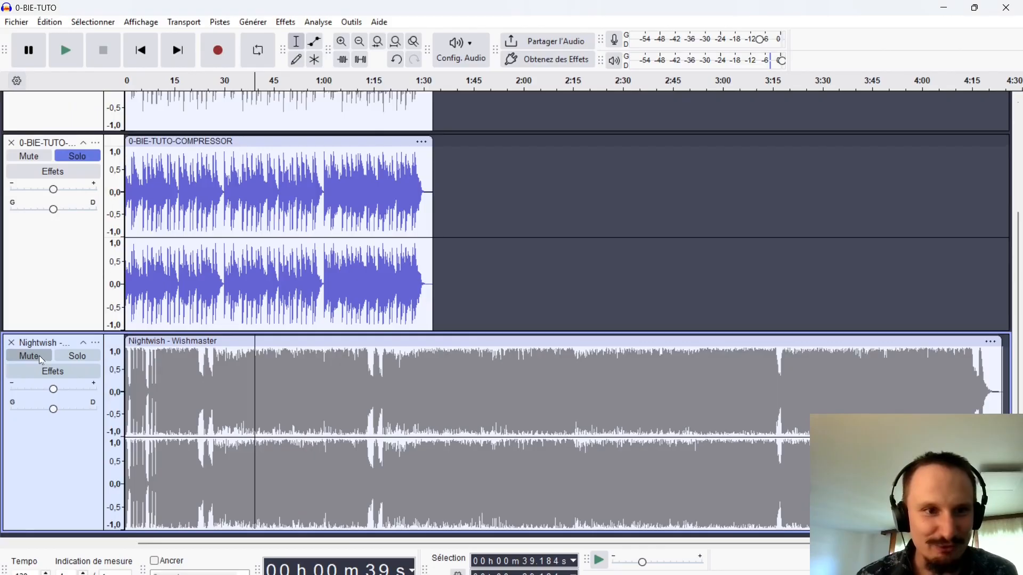
scroll(326, 395, up, 1)
click(77, 156)
scroll(466, 385, up, 1)
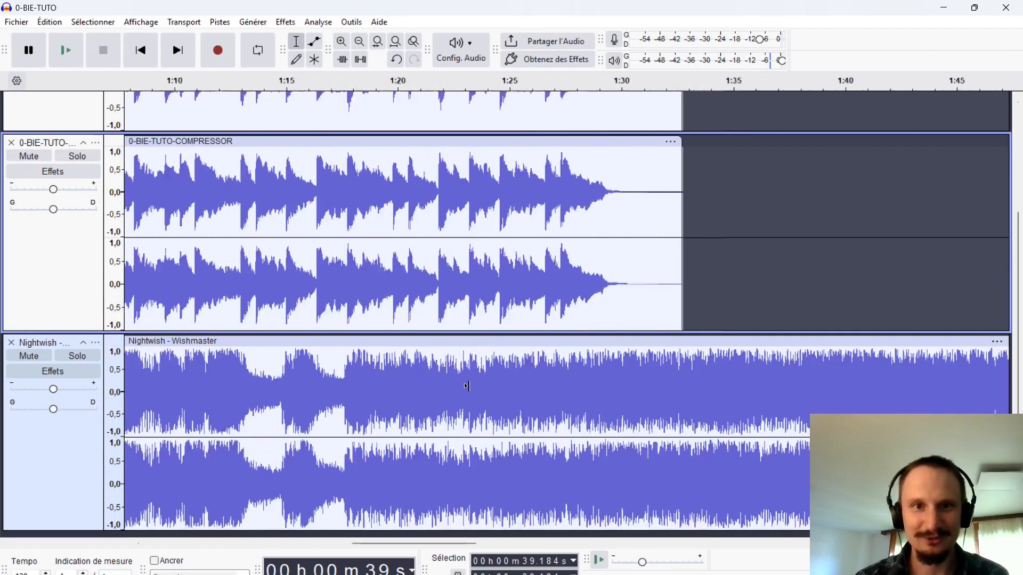
scroll(527, 373, down, 2)
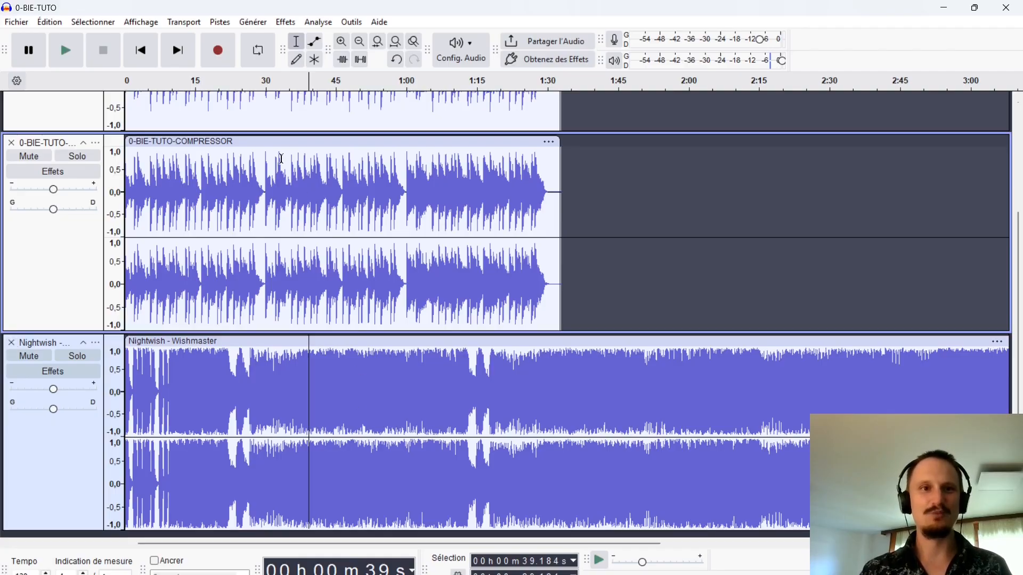
Remove the Nightwish - Wishmaster reference track from the project
click(11, 343)
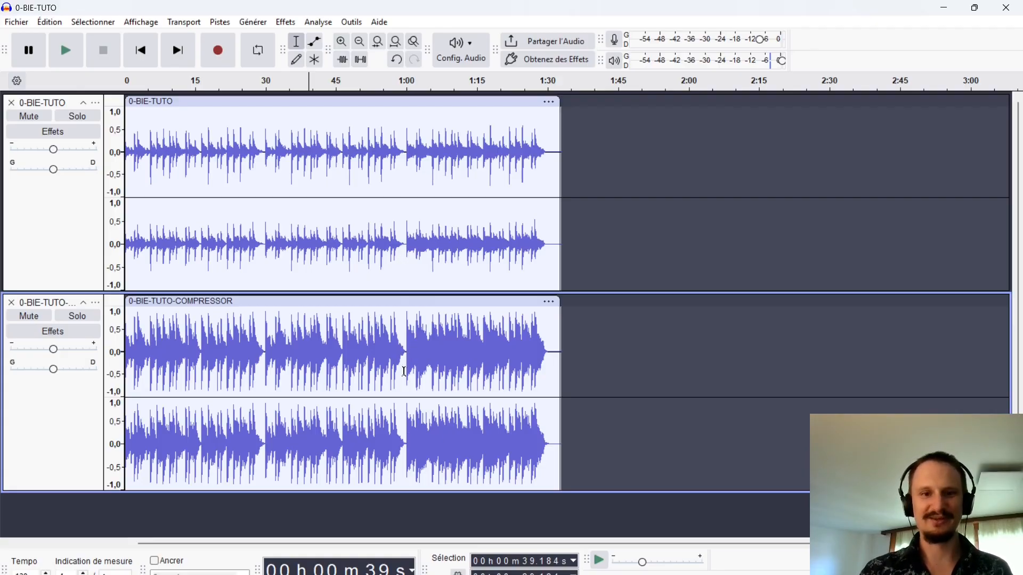
mouse_move(432, 574)
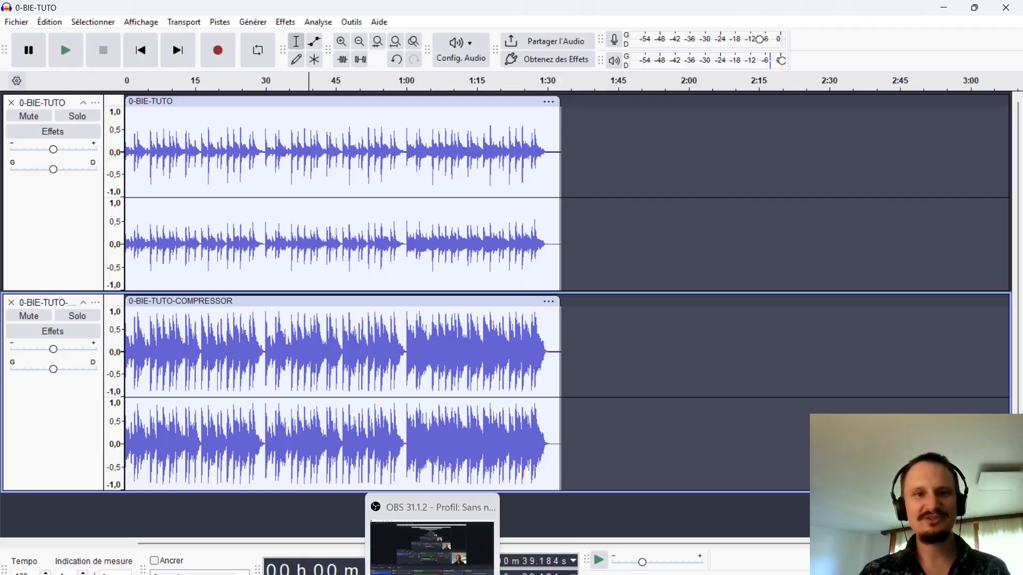